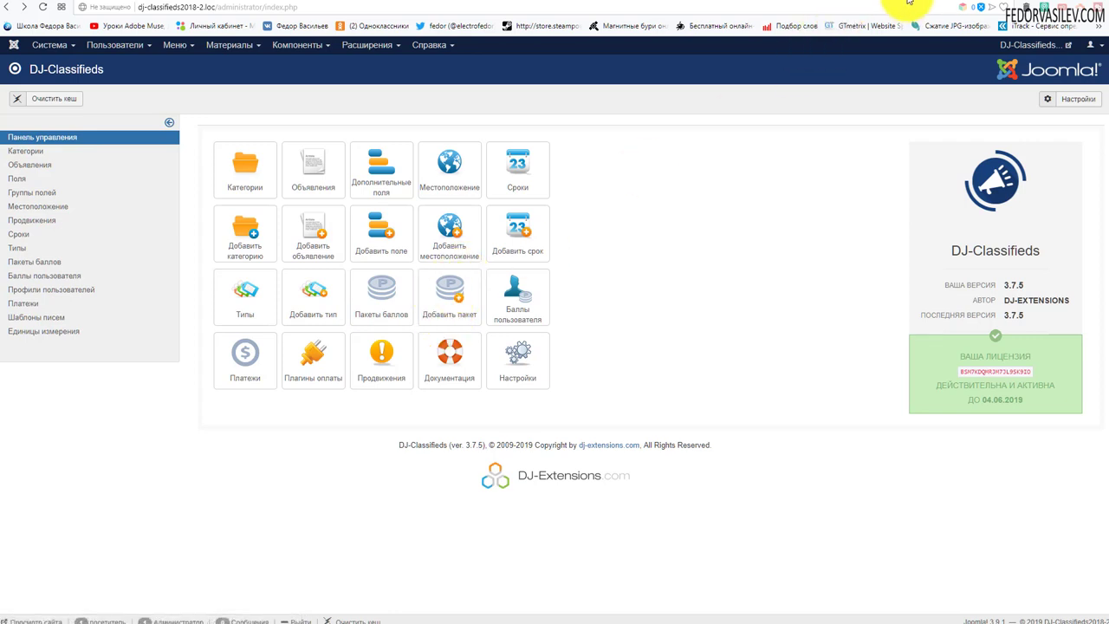
Start a new points package, name it 1 and set its points to 500
{"action": "left_click", "coordinate": [892, 2]}
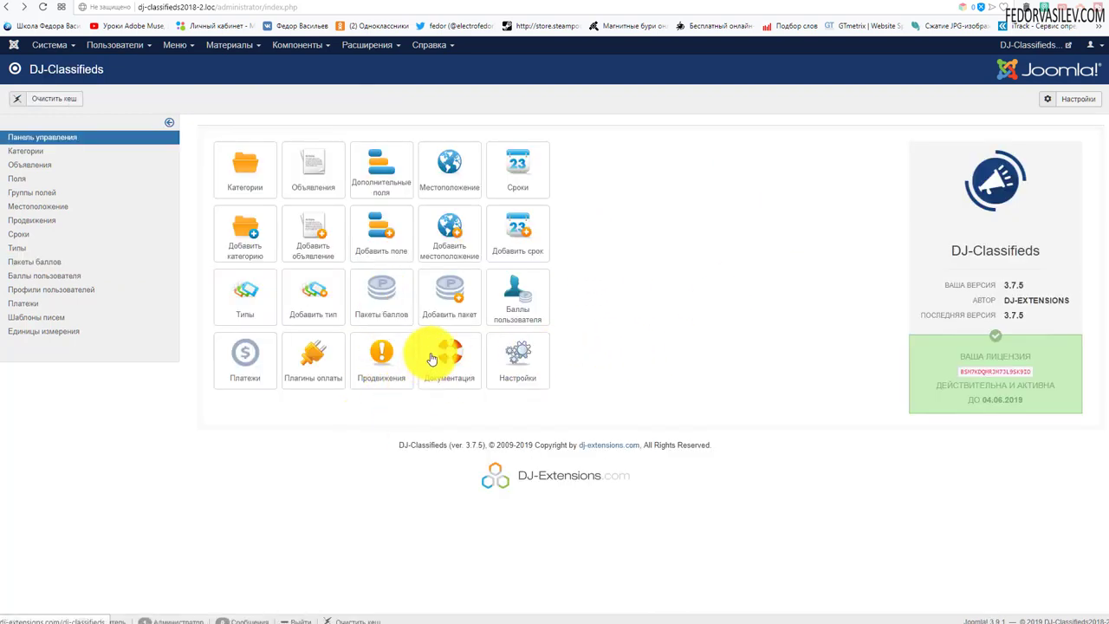
{"action": "left_click", "coordinate": [446, 314]}
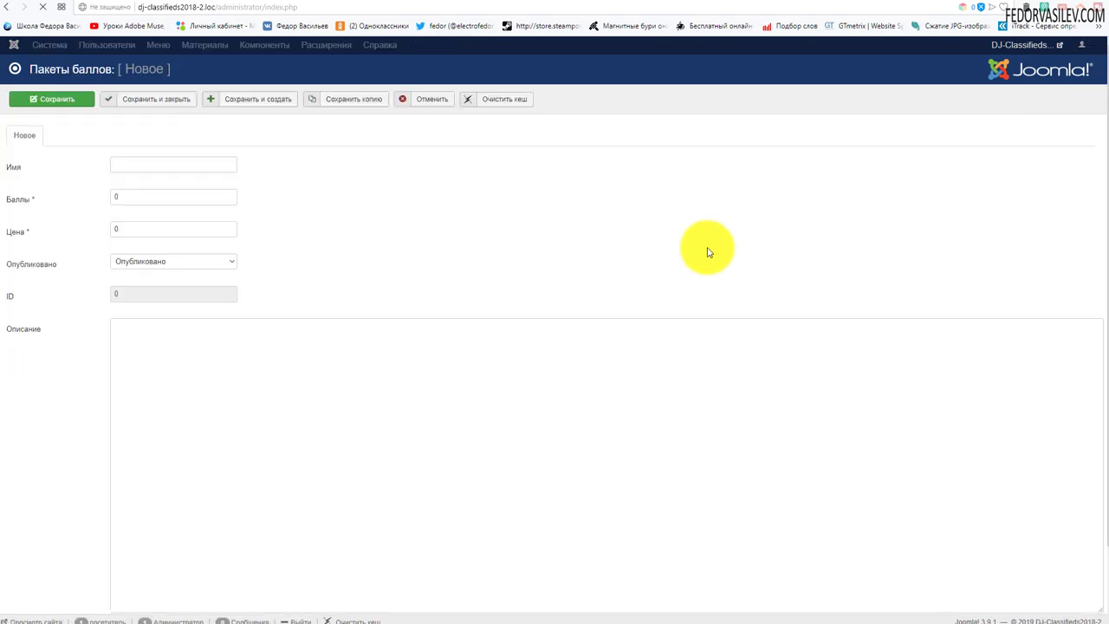
{"action": "left_click", "coordinate": [144, 165]}
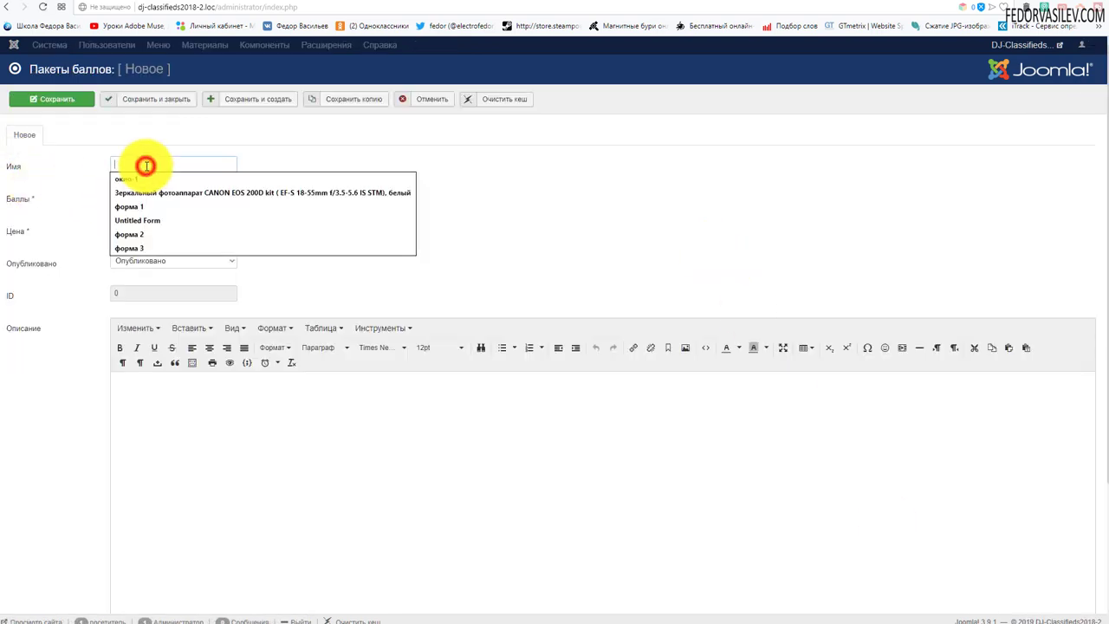
{"action": "type", "text": "1"}
{"action": "left_click", "coordinate": [377, 183]}
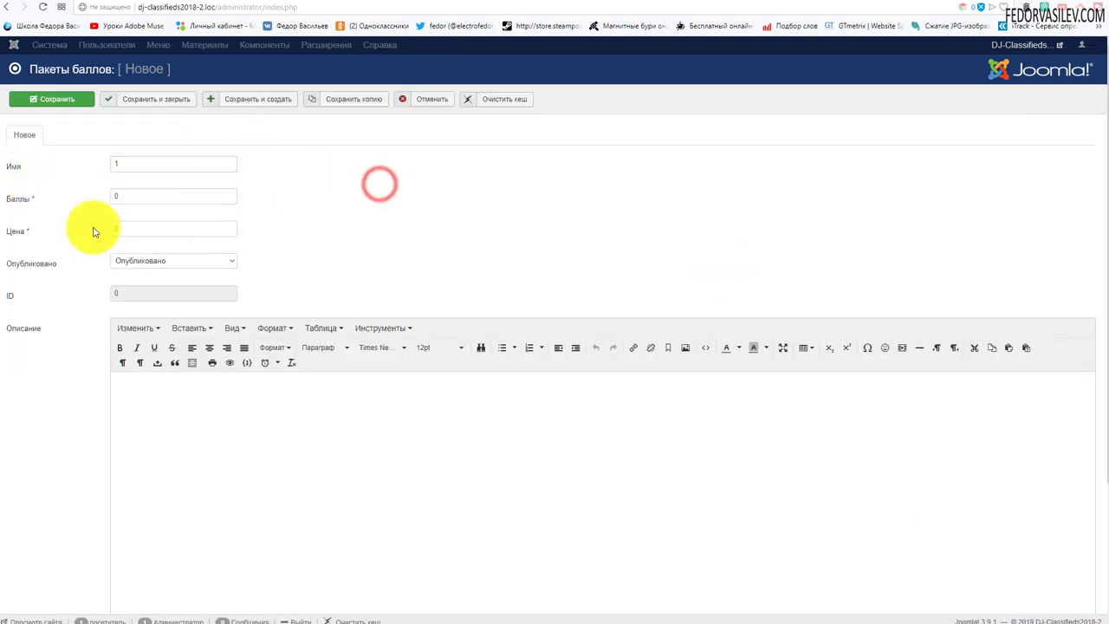
{"action": "double_click", "coordinate": [136, 196]}
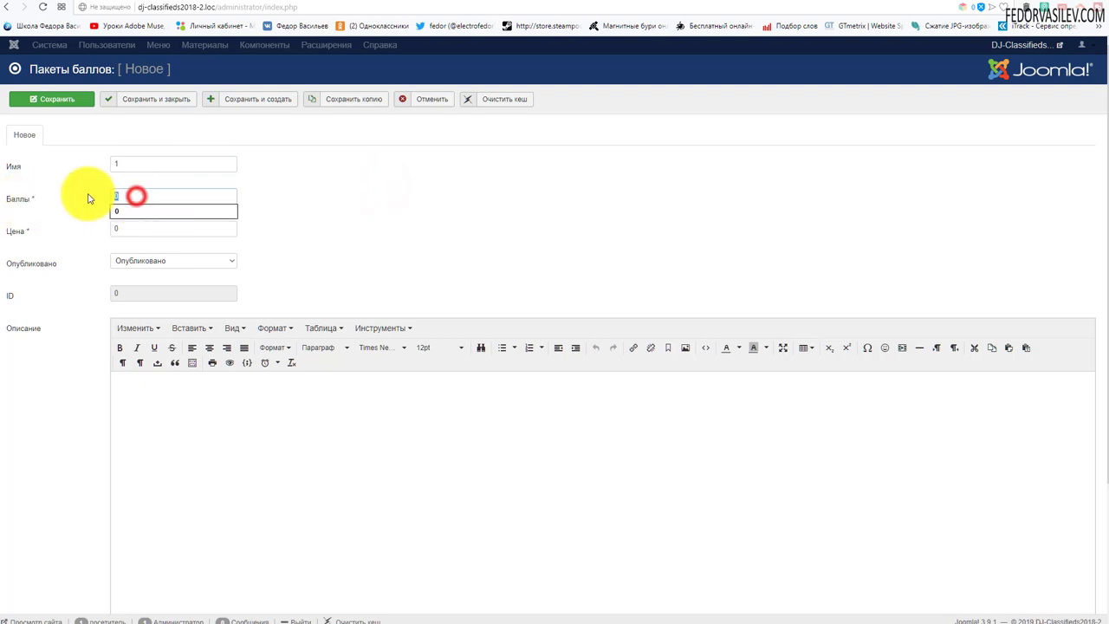
{"action": "type", "text": "500"}
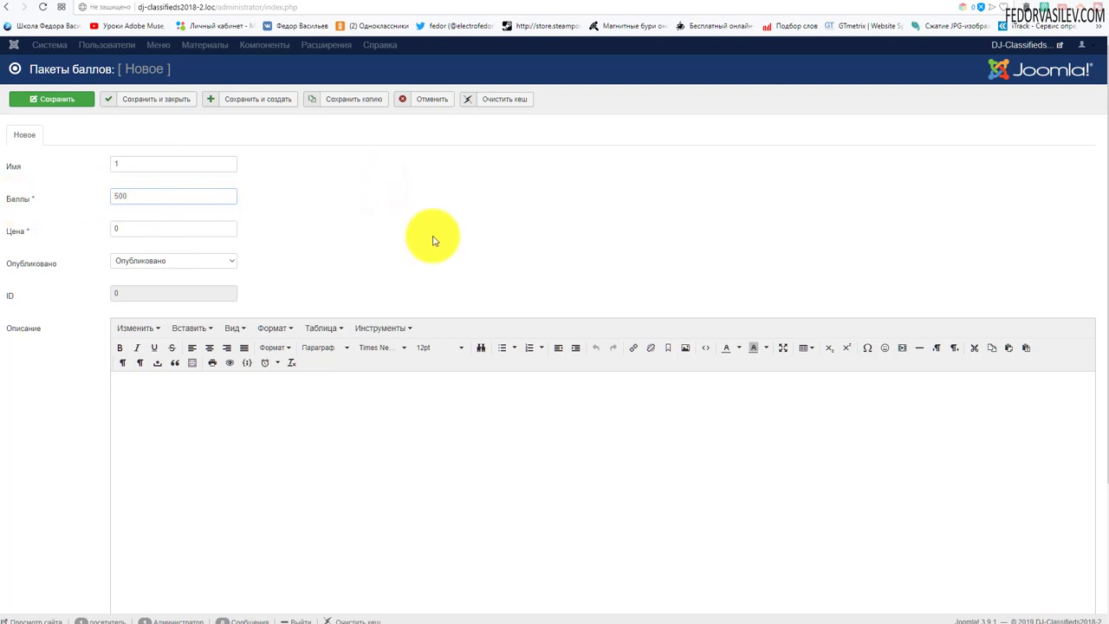
{"action": "left_click", "coordinate": [433, 235]}
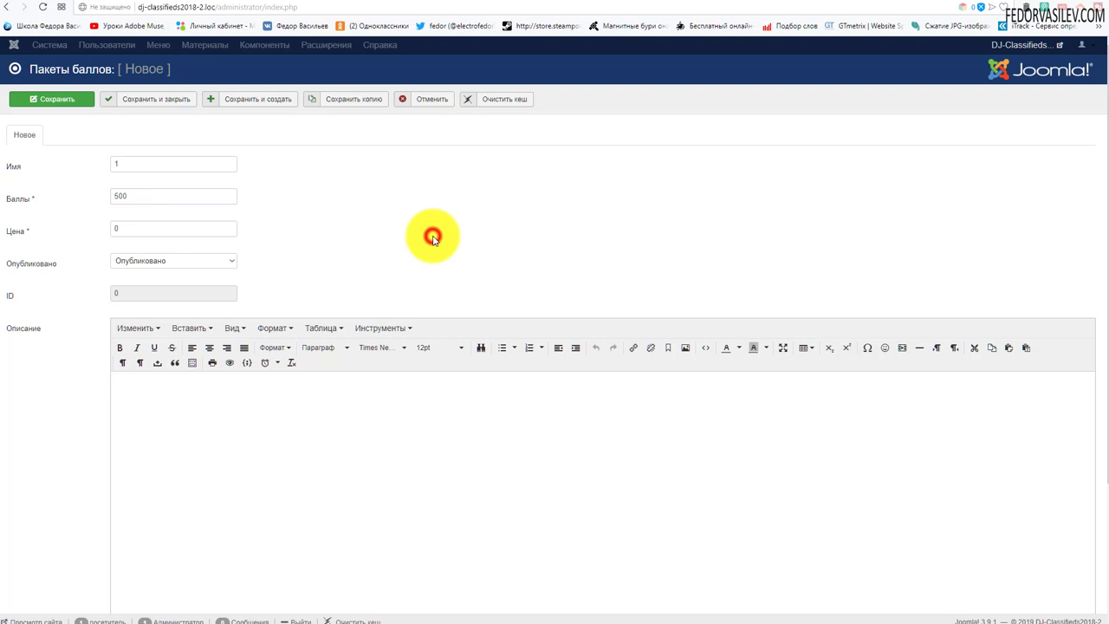
Set the package's price to 100, enter "описание" as its description and save it
{"action": "left_click", "coordinate": [116, 227]}
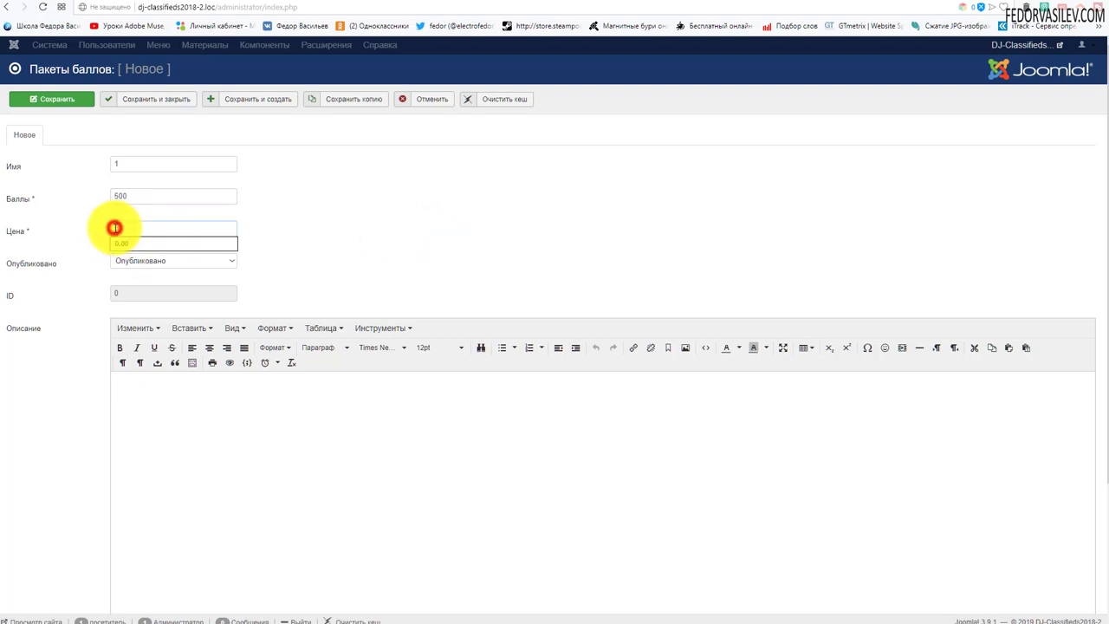
{"action": "type", "text": "100"}
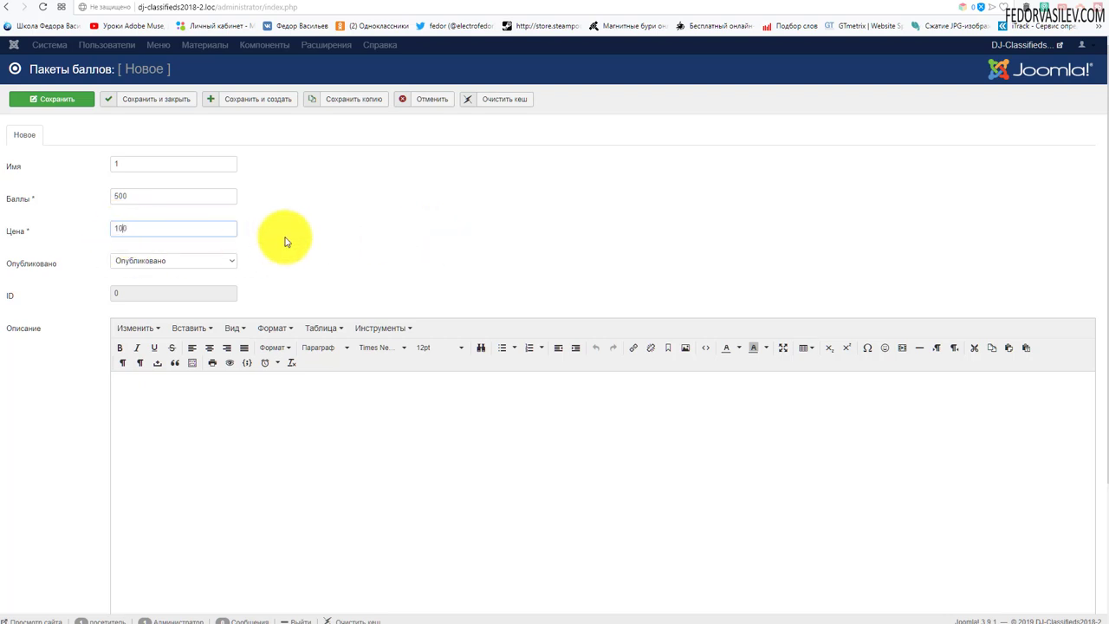
{"action": "left_click", "coordinate": [322, 228]}
{"action": "left_click", "coordinate": [175, 416]}
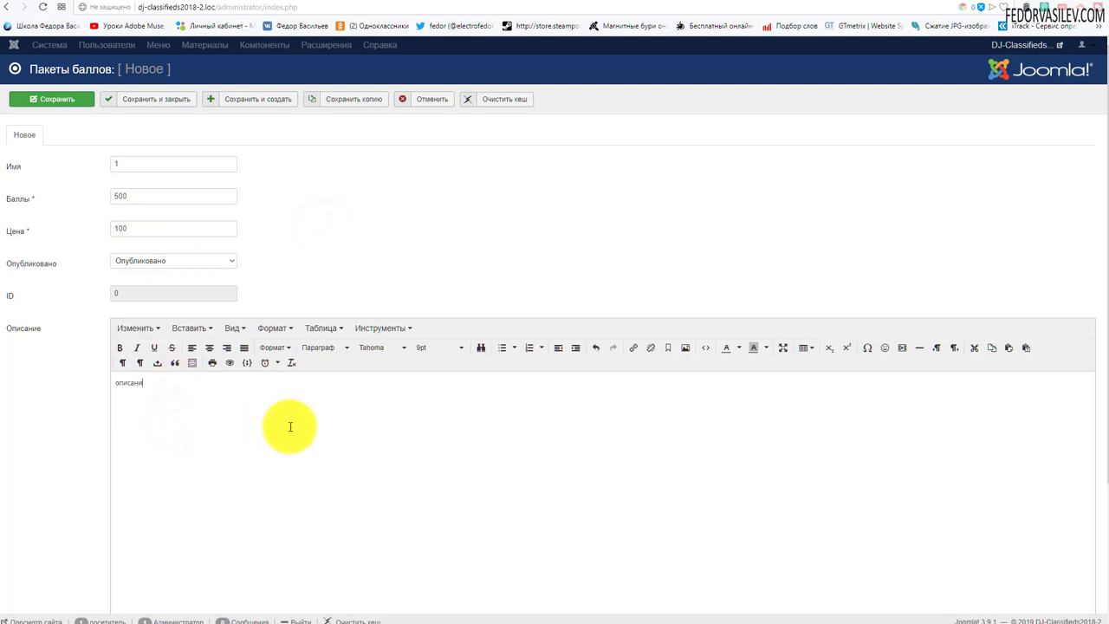
{"action": "left_click", "coordinate": [70, 99]}
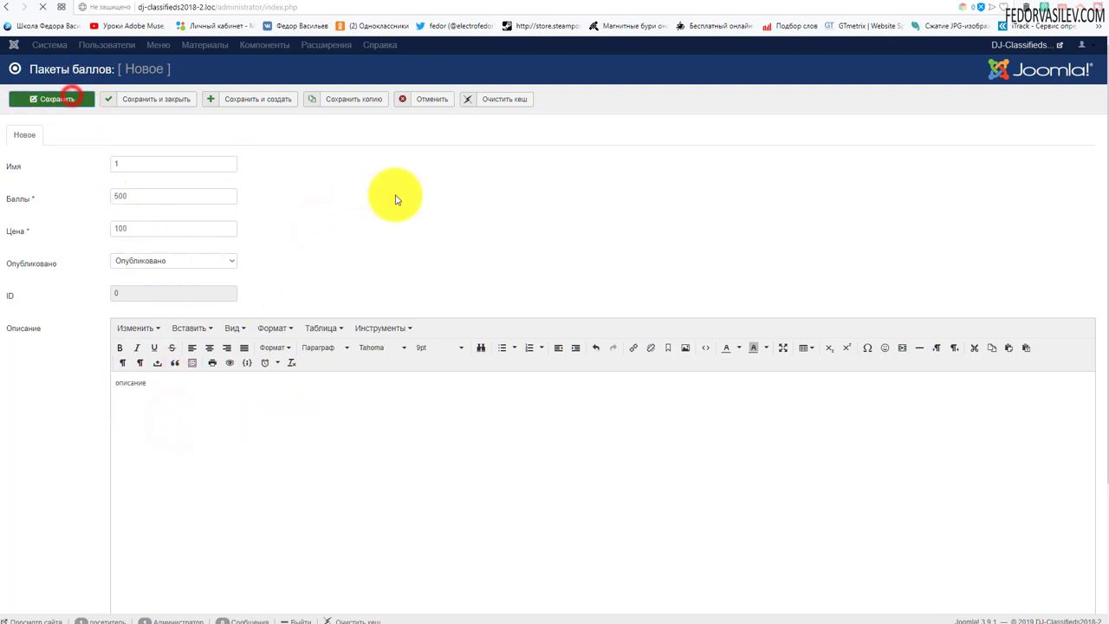
Examine the saved package's settings and the user group restriction options below the description
{"action": "scroll", "coordinate": [347, 182], "scroll_direction": "down", "scroll_amount": 5}
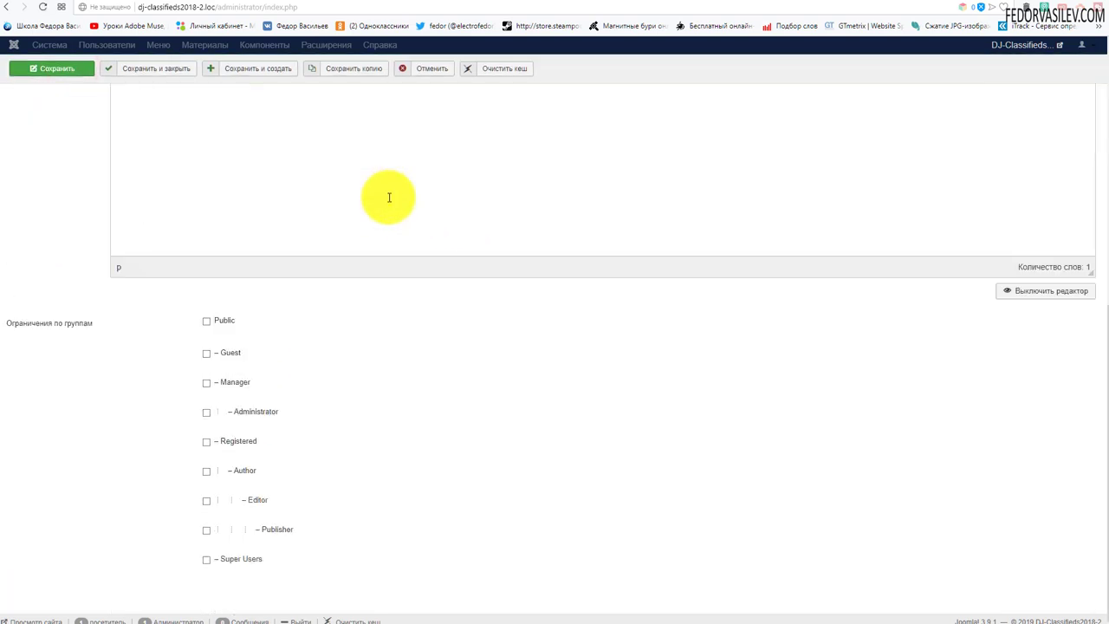
{"action": "mouse_move", "coordinate": [39, 333]}
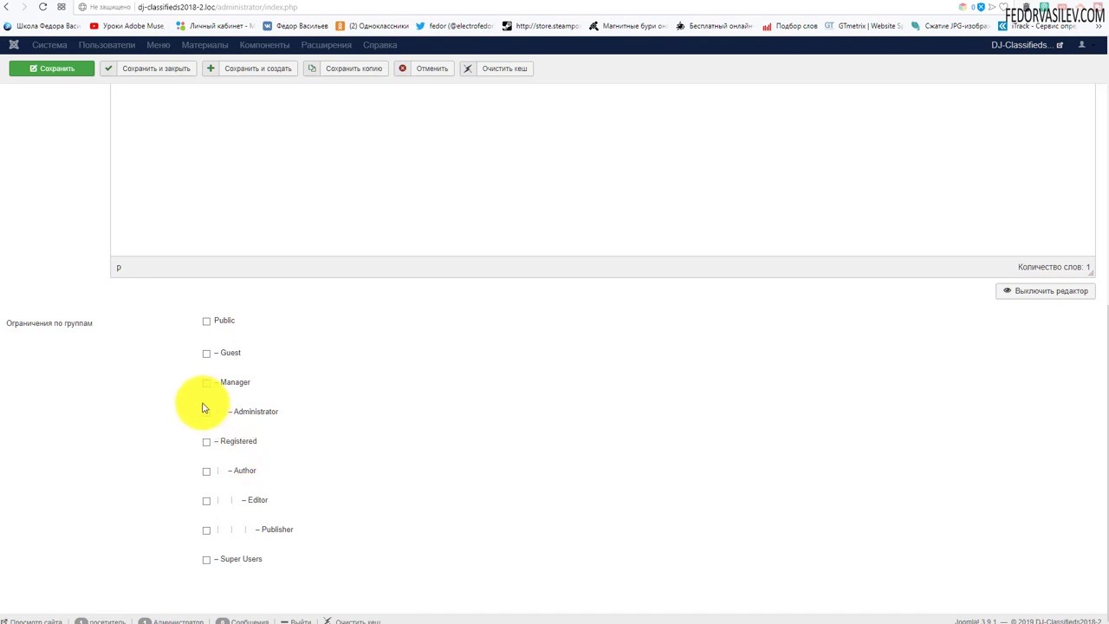
{"action": "scroll", "coordinate": [223, 390], "scroll_direction": "up", "scroll_amount": 10}
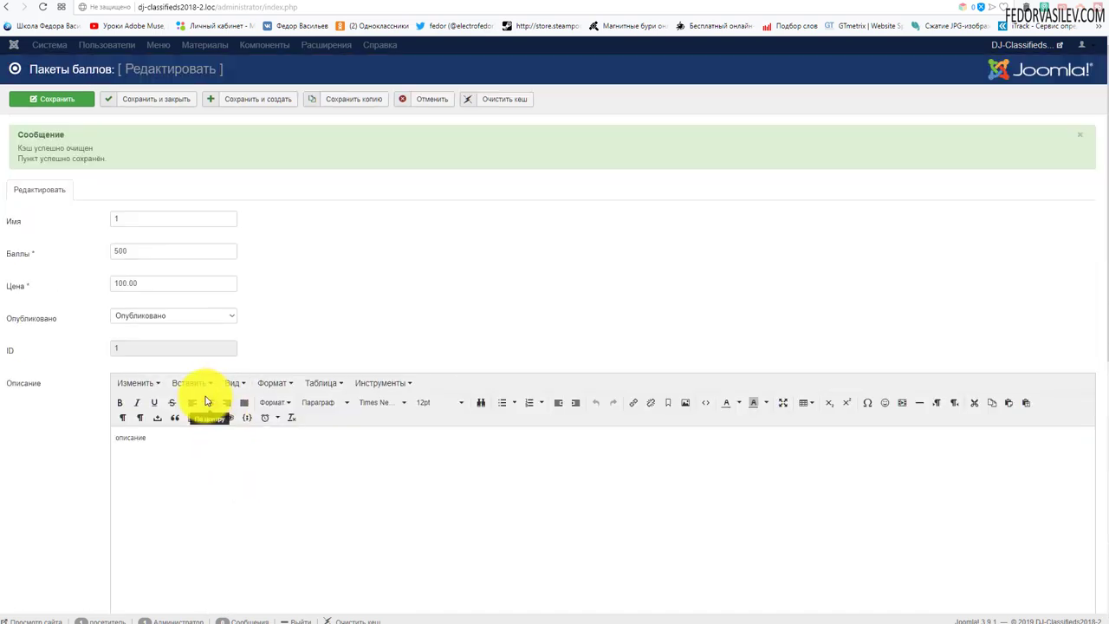
{"action": "scroll", "coordinate": [291, 289], "scroll_direction": "down", "scroll_amount": 4}
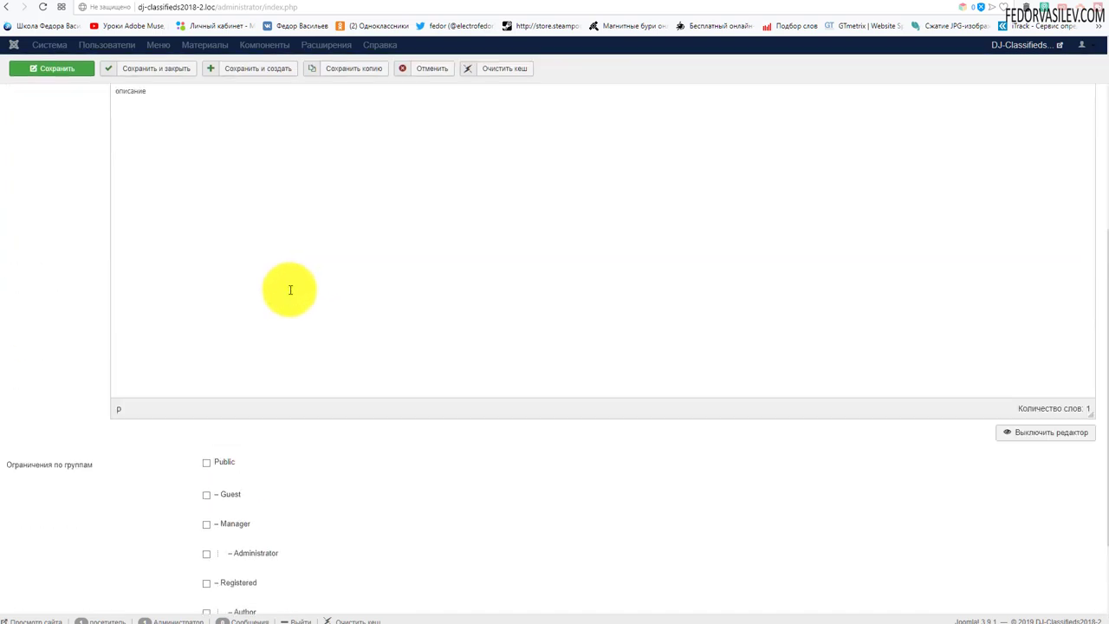
{"action": "scroll", "coordinate": [217, 284], "scroll_direction": "up", "scroll_amount": 4}
{"action": "scroll", "coordinate": [515, 321], "scroll_direction": "down", "scroll_amount": 6}
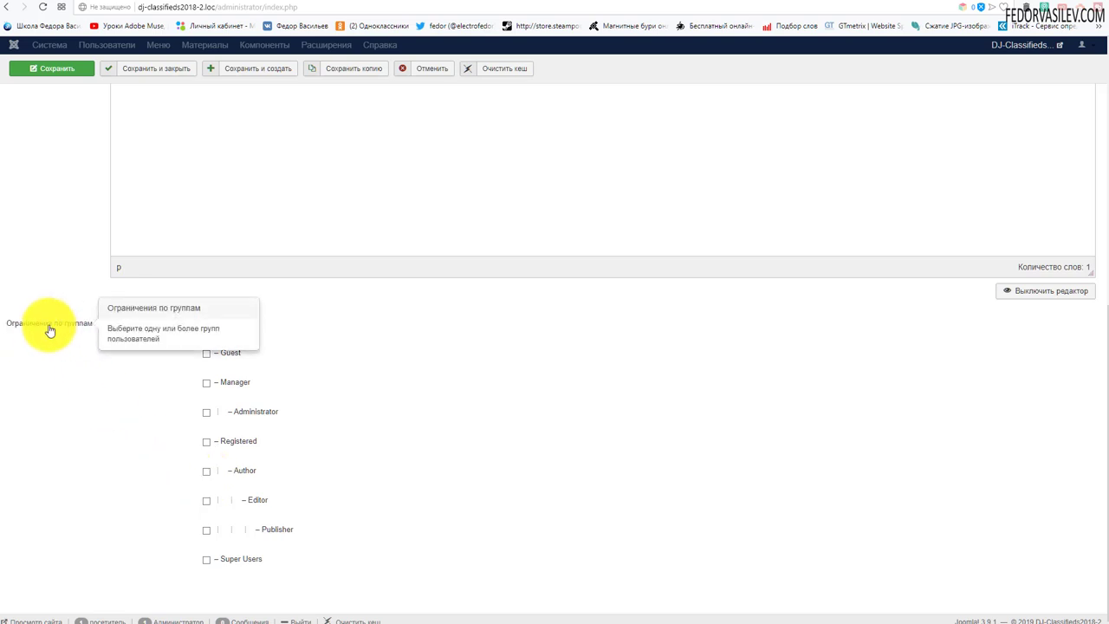
{"action": "key", "text": "ctrl+s"}
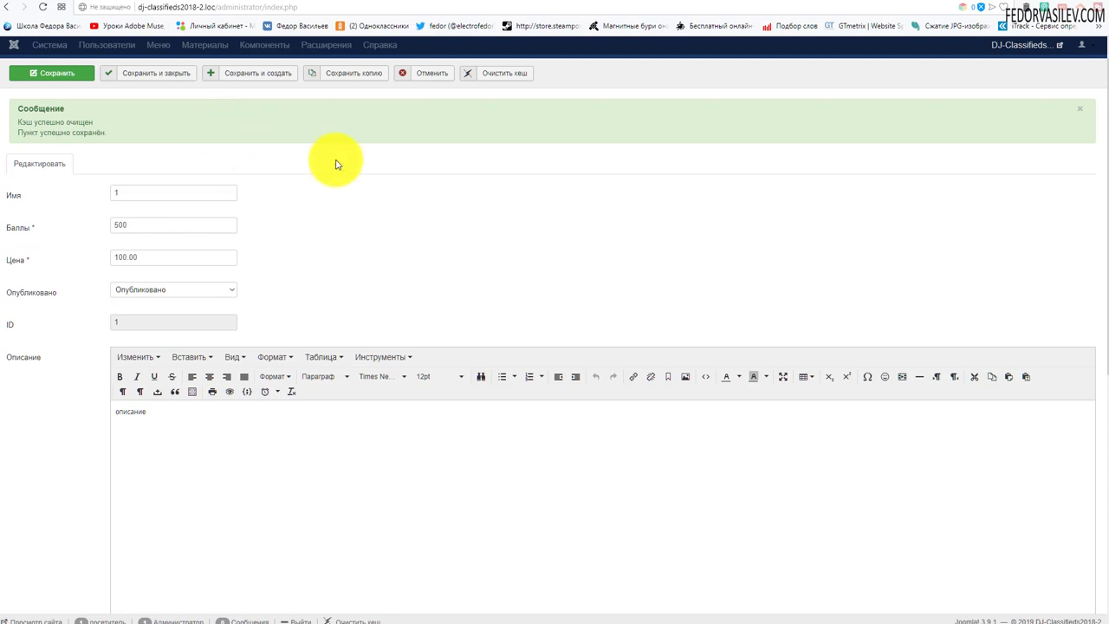
Save the package and create another one named 2 with 1000 points
{"action": "left_click", "coordinate": [270, 74]}
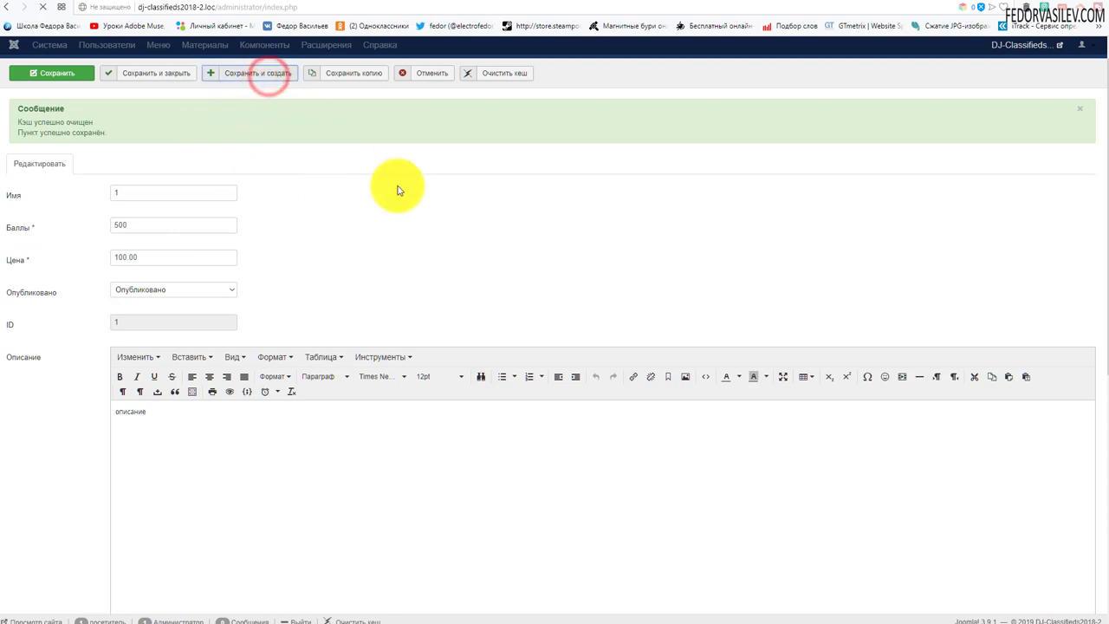
{"action": "left_click", "coordinate": [173, 221]}
{"action": "type", "text": "2"}
{"action": "key", "text": "Tab"}
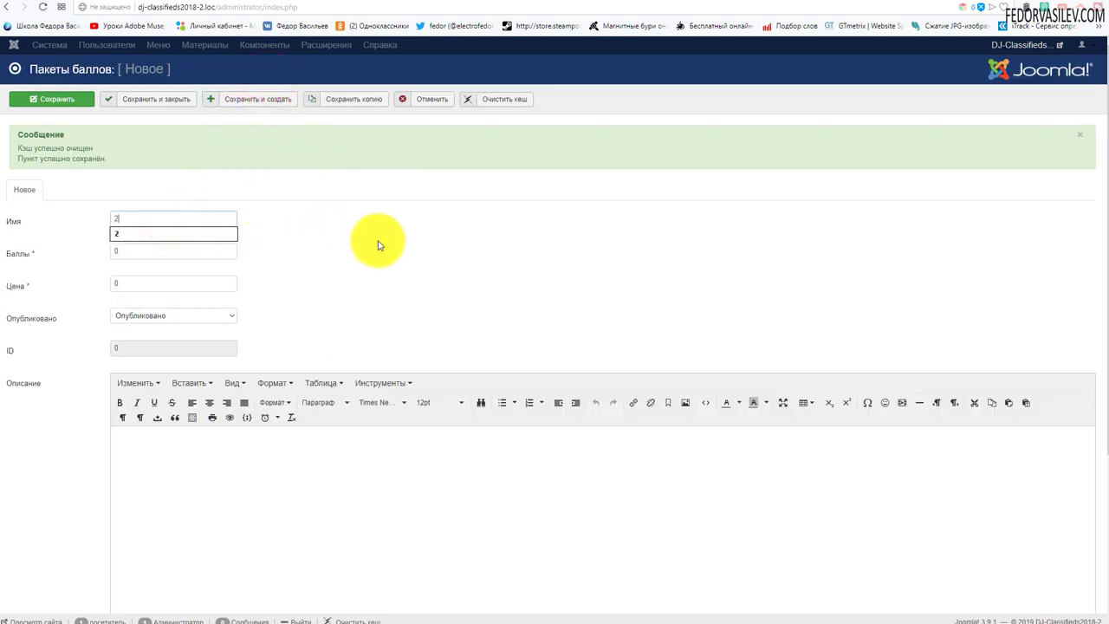
{"action": "left_click", "coordinate": [375, 240]}
{"action": "left_click", "coordinate": [122, 248]}
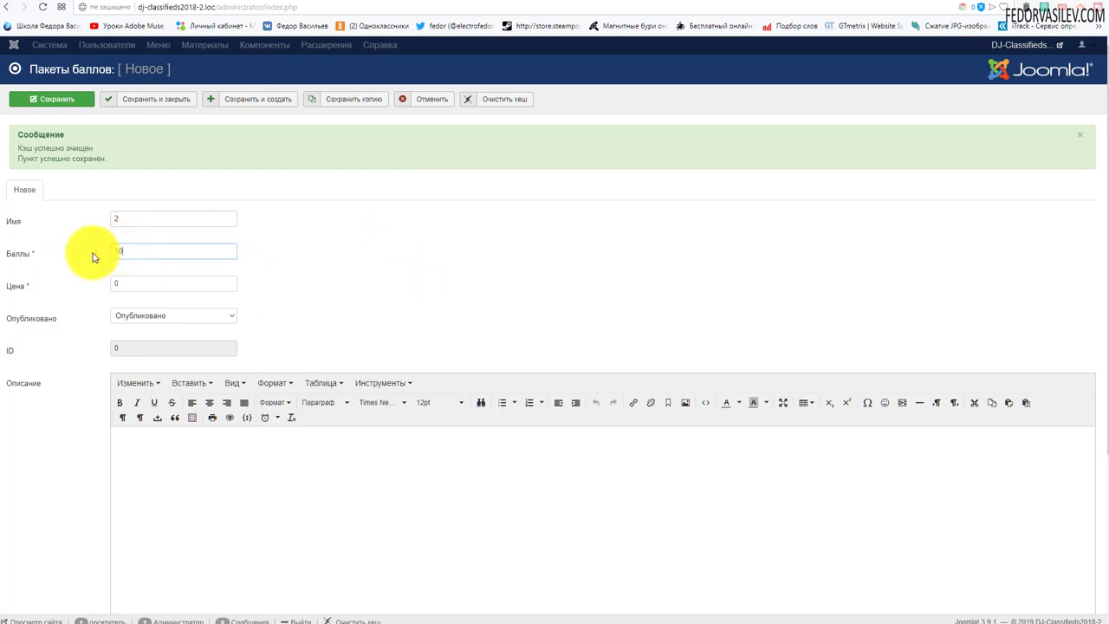
Set the second package's price to 200, keep it published and save it
{"action": "left_click", "coordinate": [117, 282]}
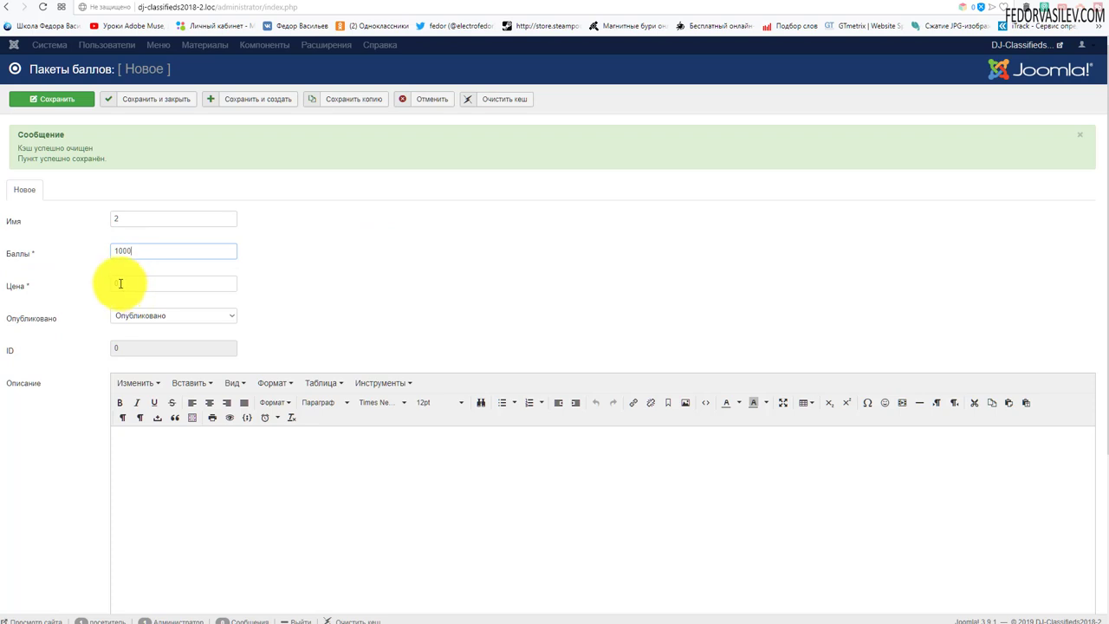
{"action": "type", "text": "200"}
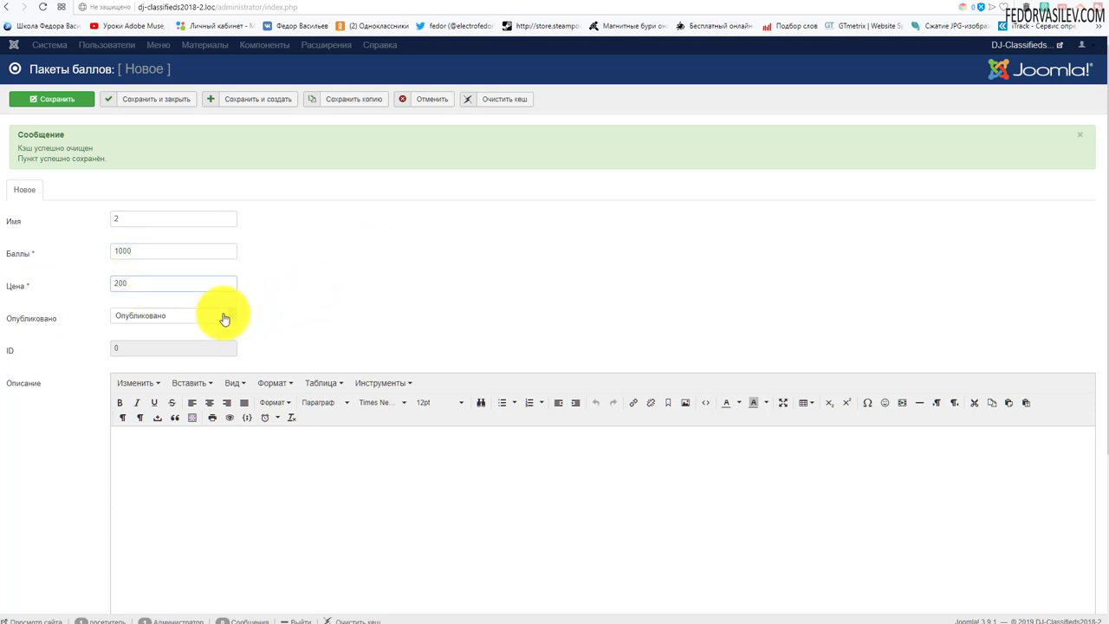
{"action": "left_click", "coordinate": [222, 314]}
{"action": "left_click", "coordinate": [323, 288]}
{"action": "scroll", "coordinate": [322, 288], "scroll_direction": "down", "scroll_amount": 3}
{"action": "scroll", "coordinate": [323, 288], "scroll_direction": "up", "scroll_amount": 3}
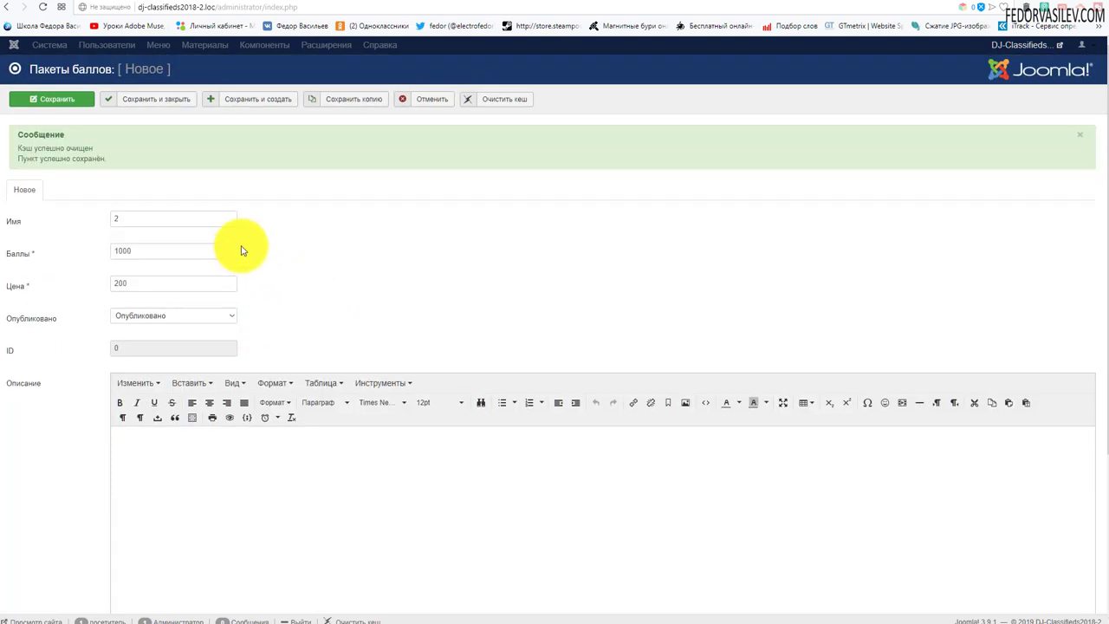
{"action": "left_click", "coordinate": [86, 103]}
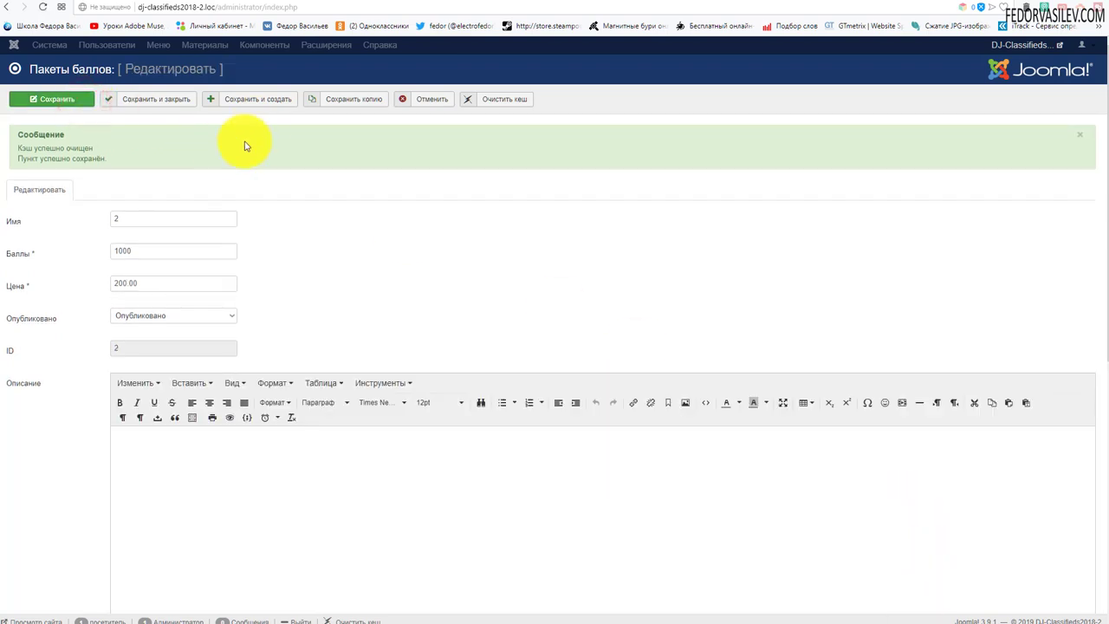
Create a third points package named 3 with 5000 points
{"action": "left_click", "coordinate": [267, 100]}
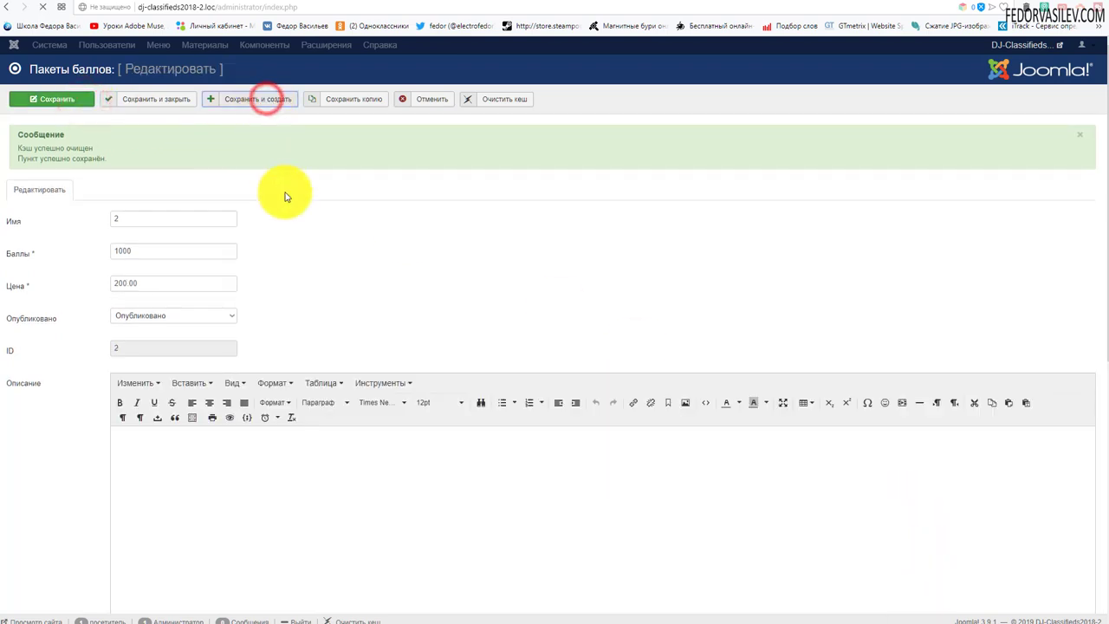
{"action": "double_click", "coordinate": [118, 251]}
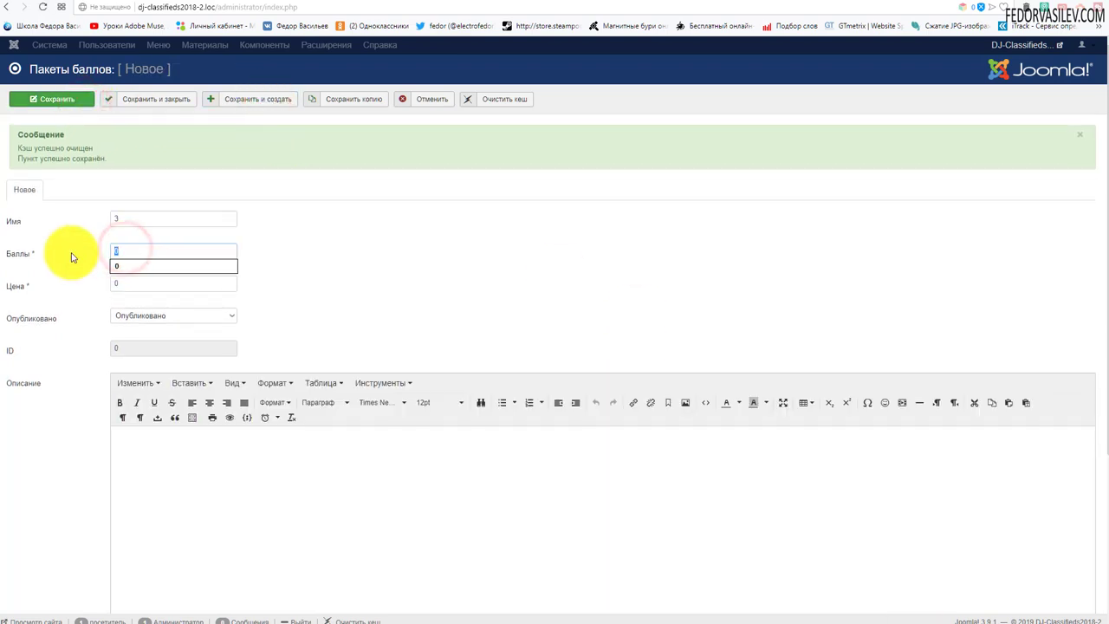
{"action": "type", "text": "5000"}
{"action": "left_click", "coordinate": [487, 274]}
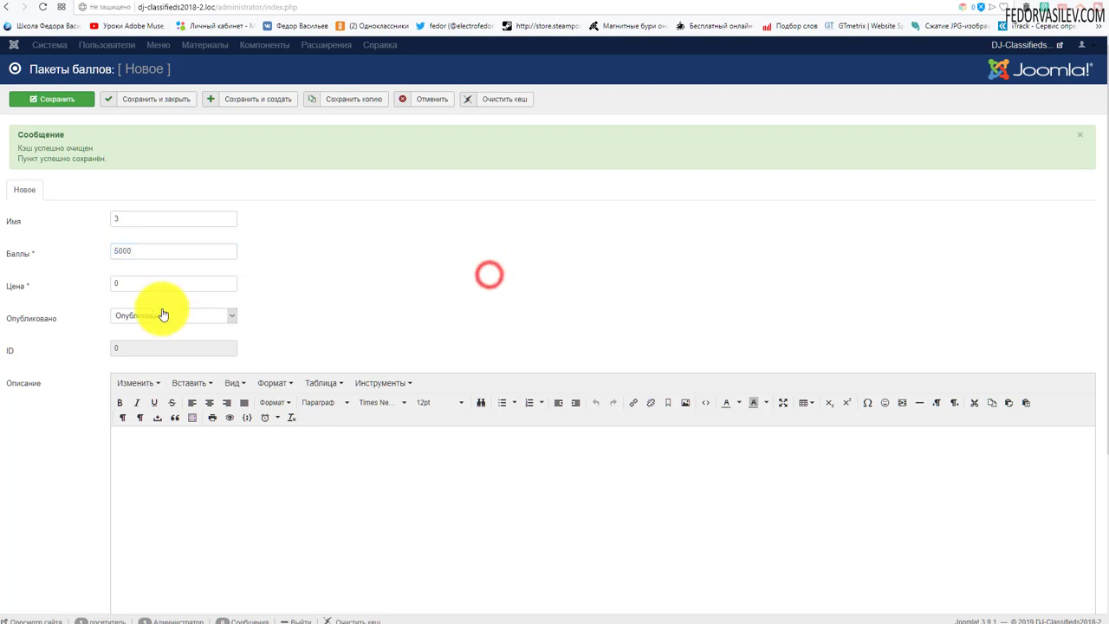
Set the third package's price to 500, then save it and return to the package list
{"action": "left_click", "coordinate": [113, 283]}
{"action": "type", "text": "500"}
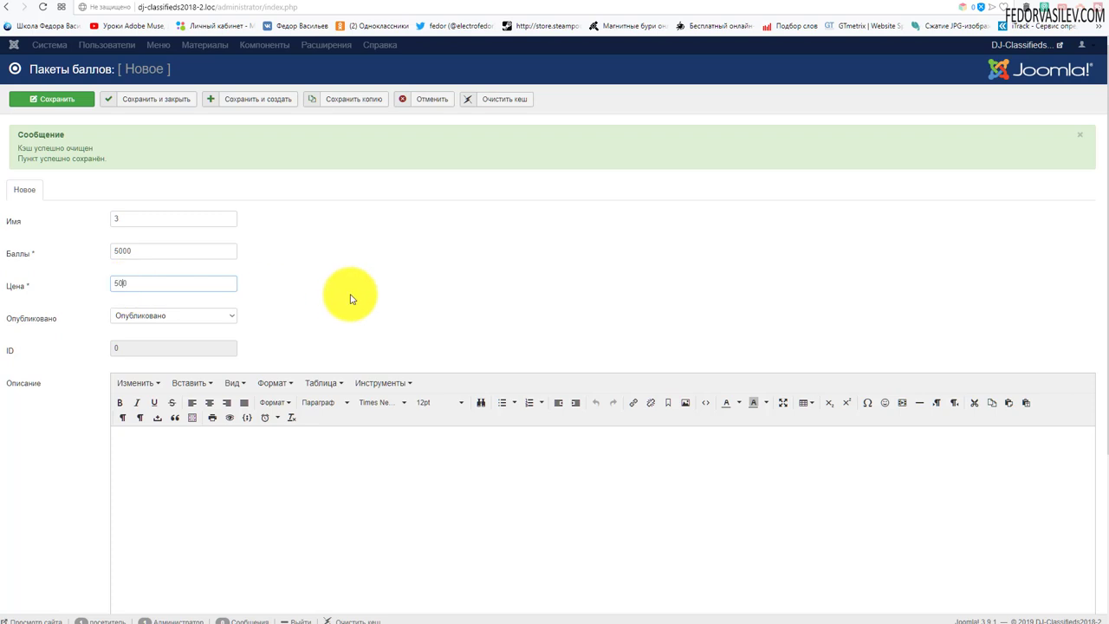
{"action": "scroll", "coordinate": [353, 295], "scroll_direction": "down", "scroll_amount": 5}
{"action": "scroll", "coordinate": [353, 294], "scroll_direction": "up", "scroll_amount": 5}
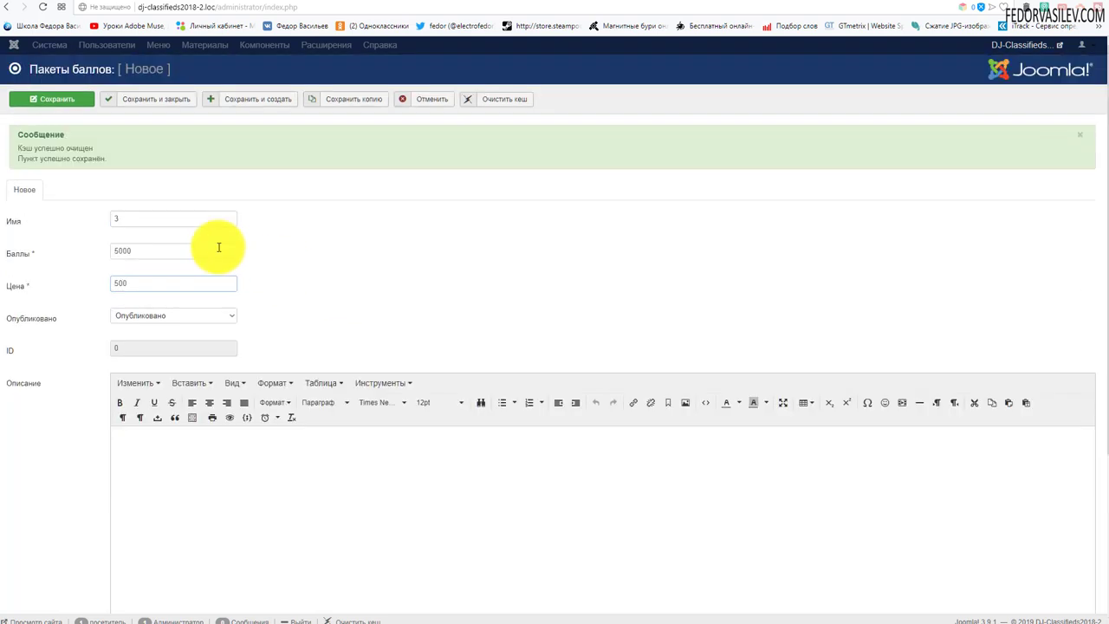
{"action": "left_click", "coordinate": [173, 102]}
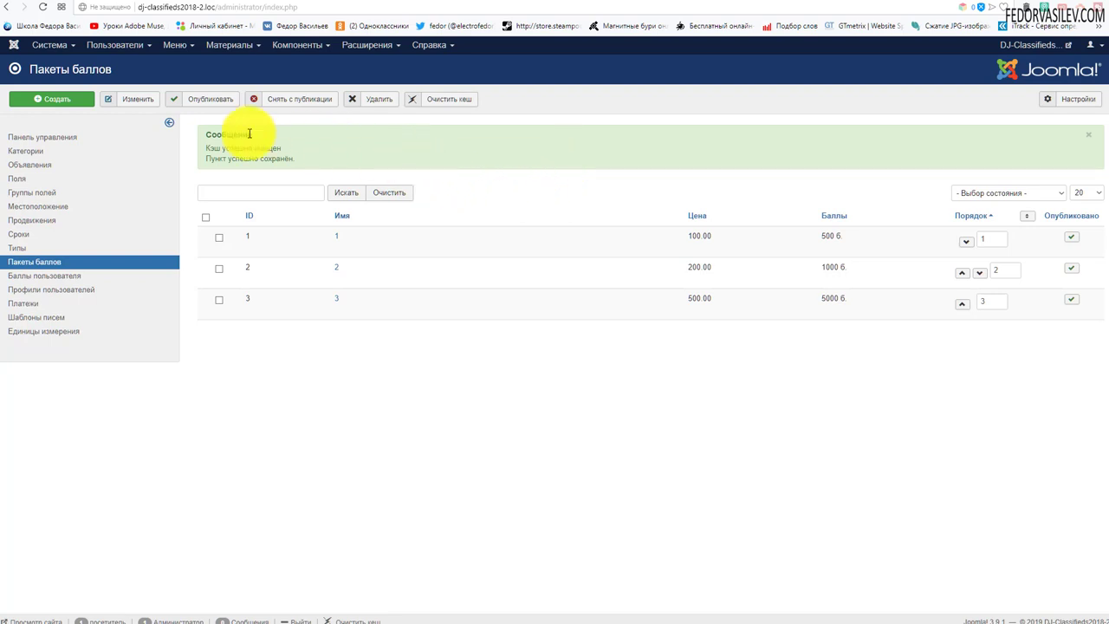
Start a new Main Menu item and choose the DJ Classifieds type "Пакеты баллов"
{"action": "left_click", "coordinate": [173, 44]}
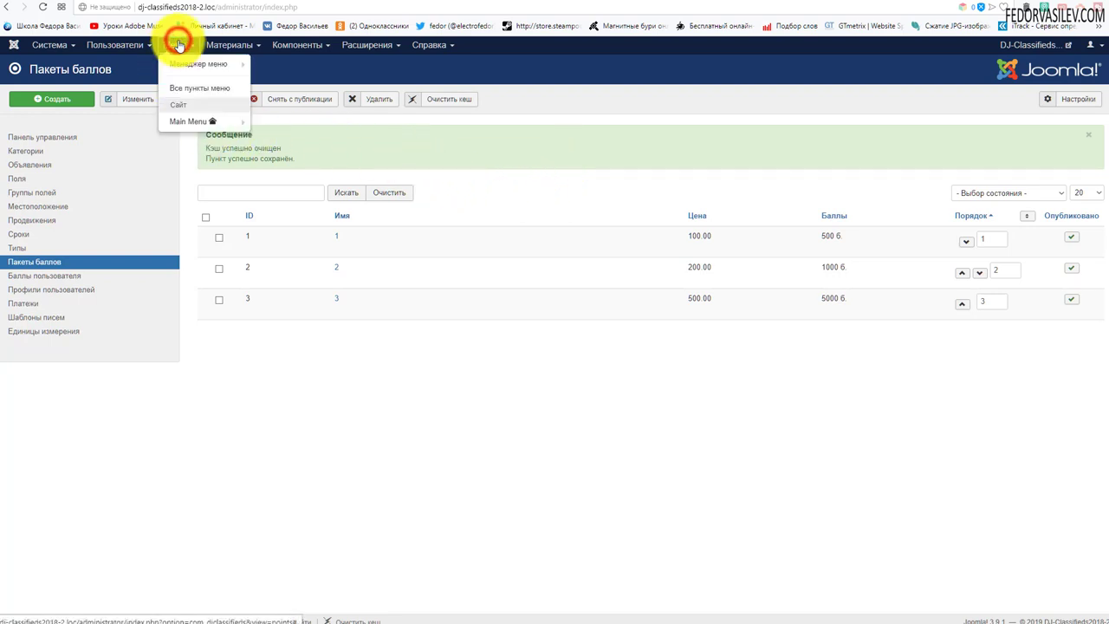
{"action": "left_click", "coordinate": [190, 122]}
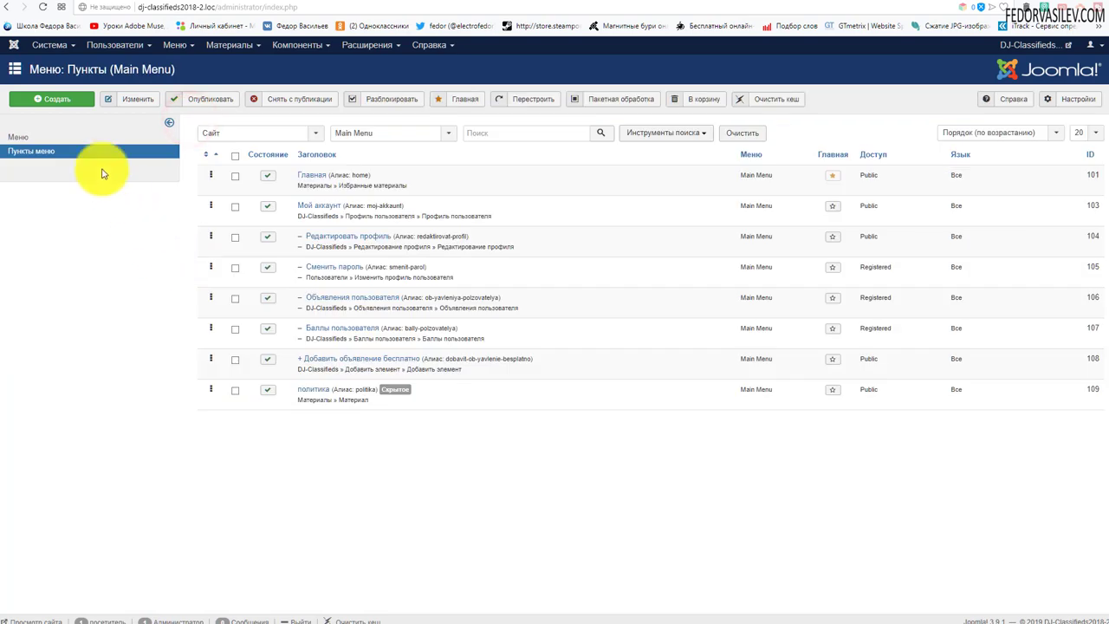
{"action": "left_click", "coordinate": [62, 102]}
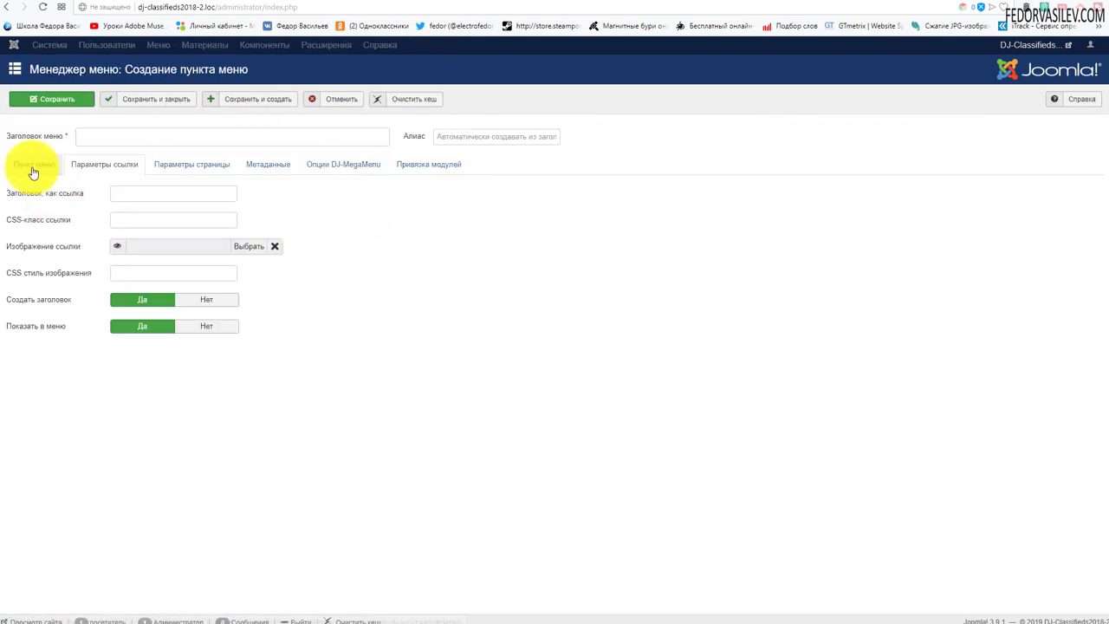
{"action": "left_click", "coordinate": [31, 167]}
{"action": "left_click", "coordinate": [230, 193]}
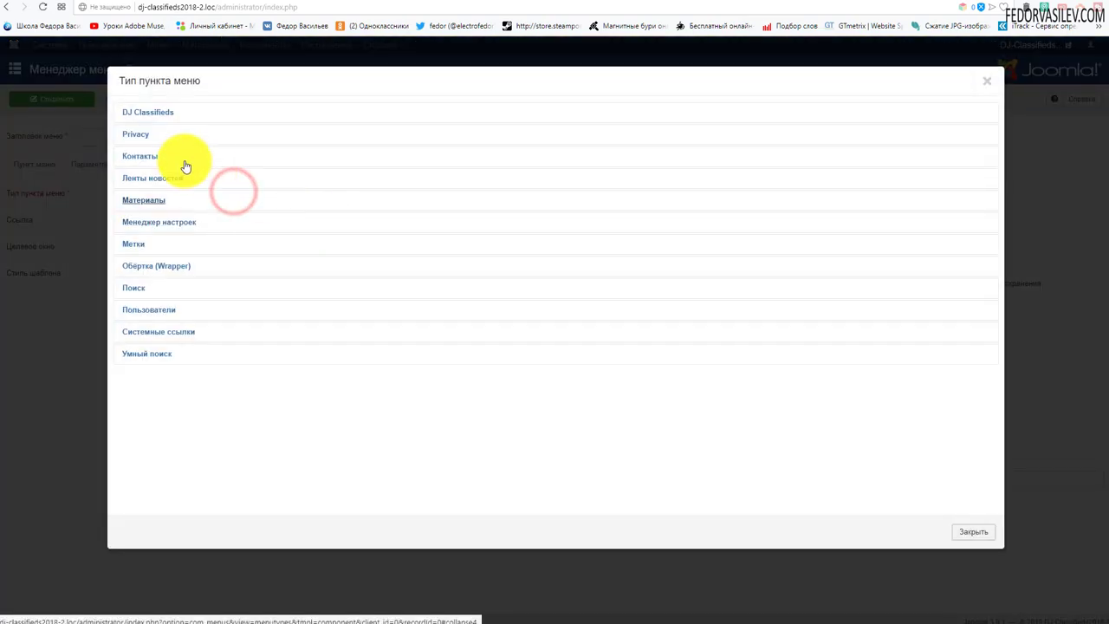
{"action": "left_click", "coordinate": [128, 114]}
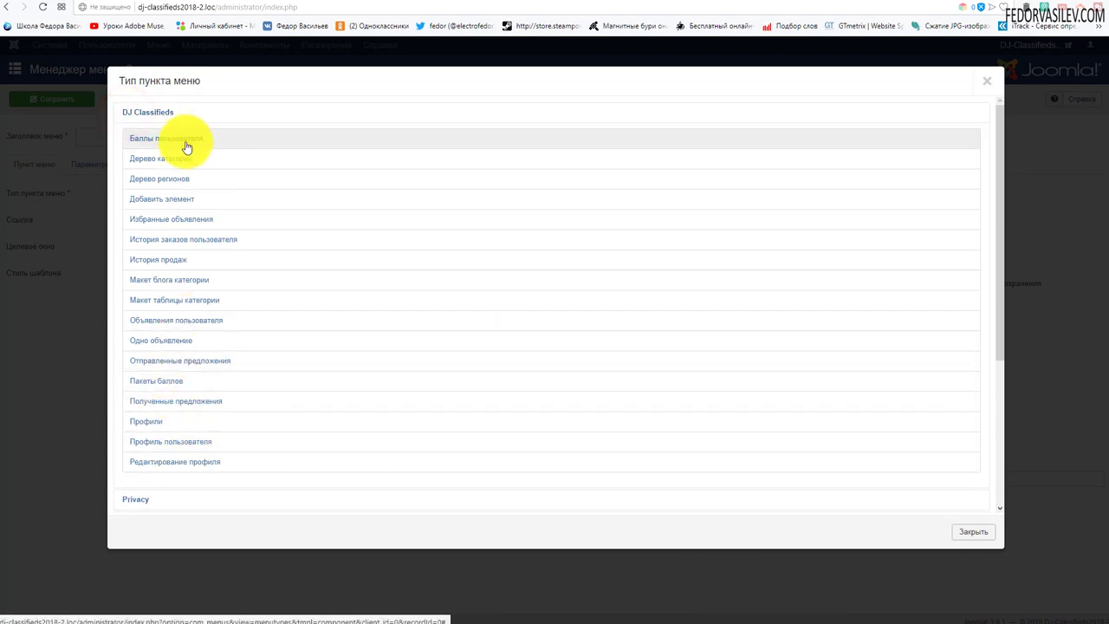
{"action": "left_click", "coordinate": [170, 382]}
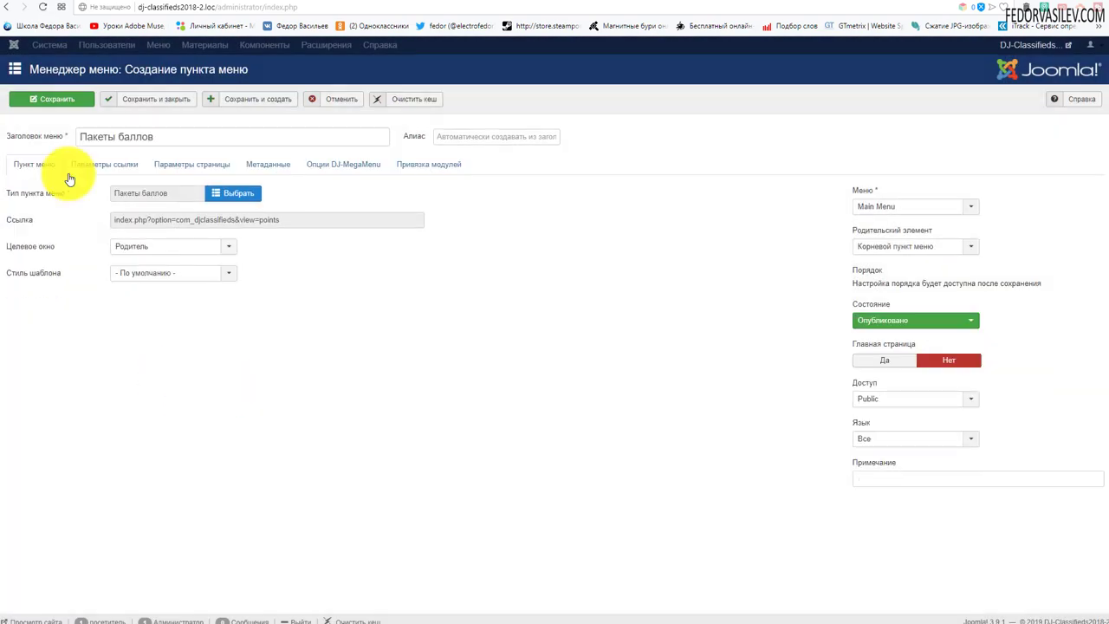
Make "Мой аккаунт" the parent of the "Пакеты баллов" menu item and save the item
{"action": "left_click", "coordinate": [906, 254]}
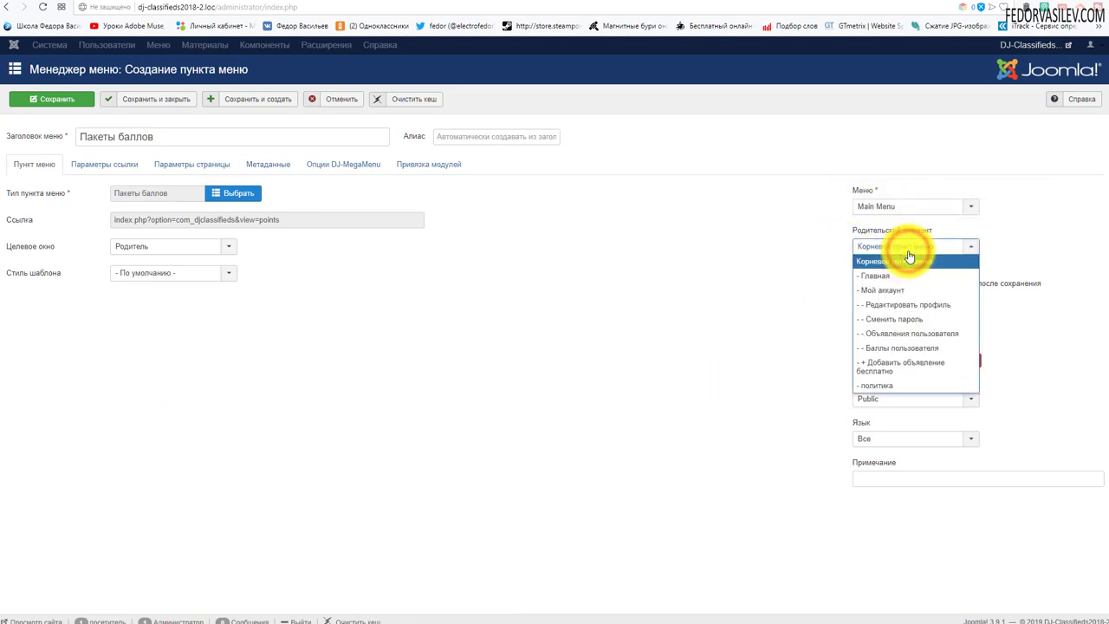
{"action": "left_click", "coordinate": [885, 290]}
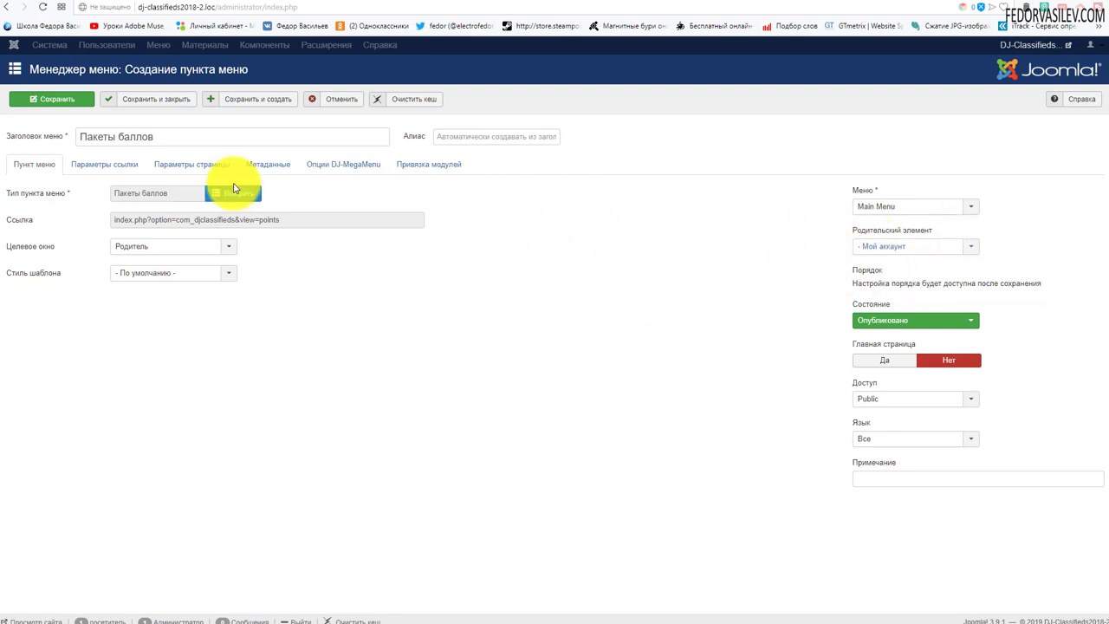
{"action": "left_click", "coordinate": [39, 98]}
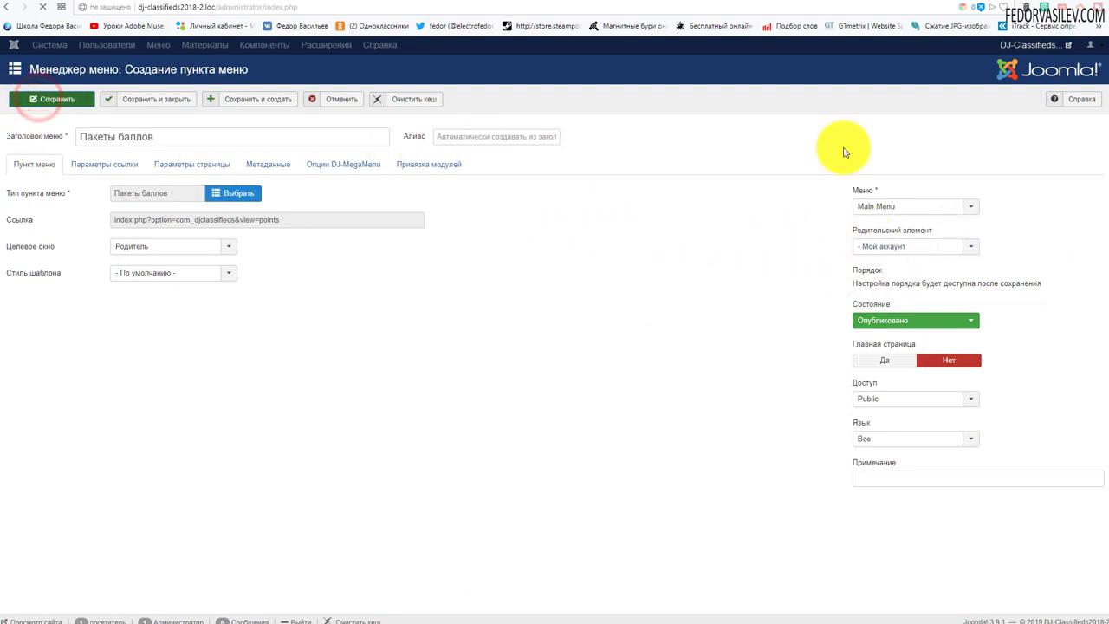
Switch to the site's front end and open the "Пакеты баллов" page of the "Мой аккаунт" menu
{"action": "left_click", "coordinate": [953, 1]}
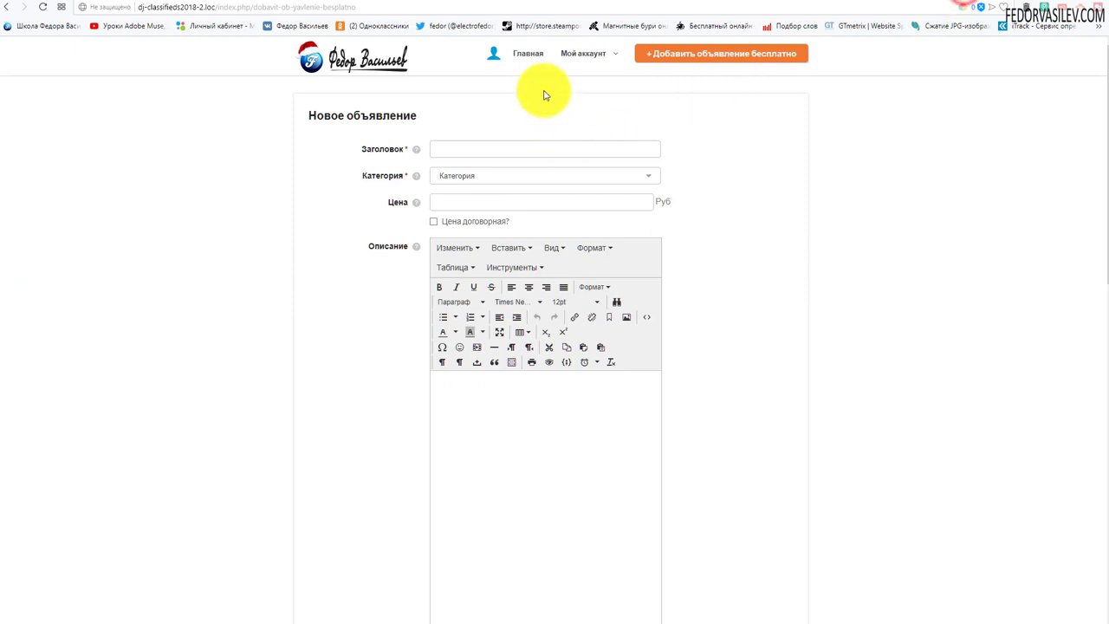
{"action": "left_click", "coordinate": [533, 54]}
{"action": "mouse_move", "coordinate": [584, 52]}
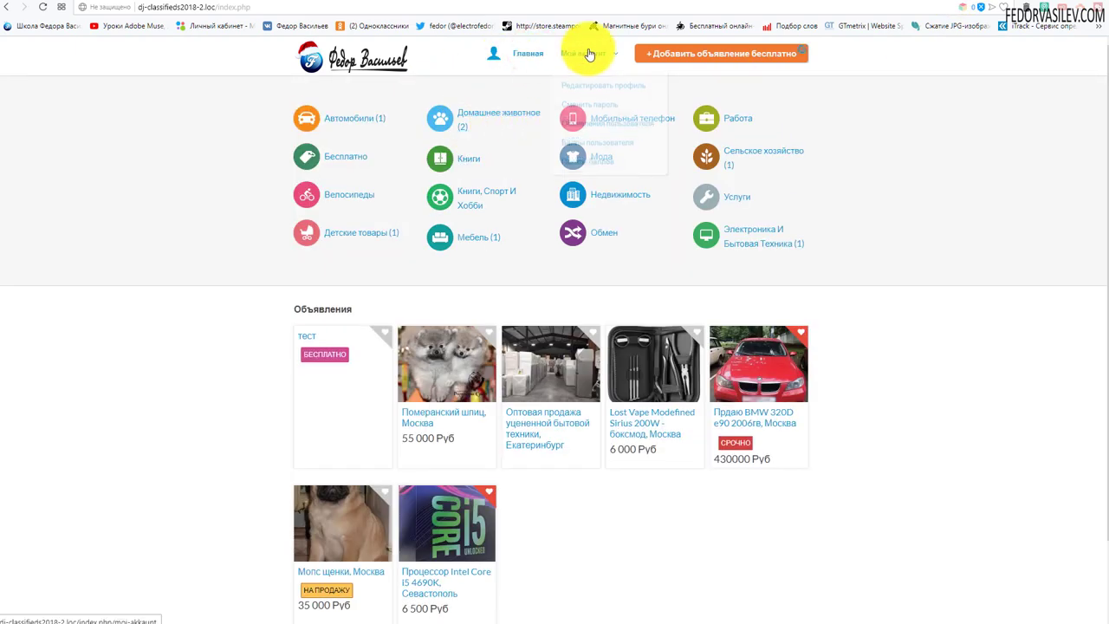
{"action": "left_click", "coordinate": [588, 156]}
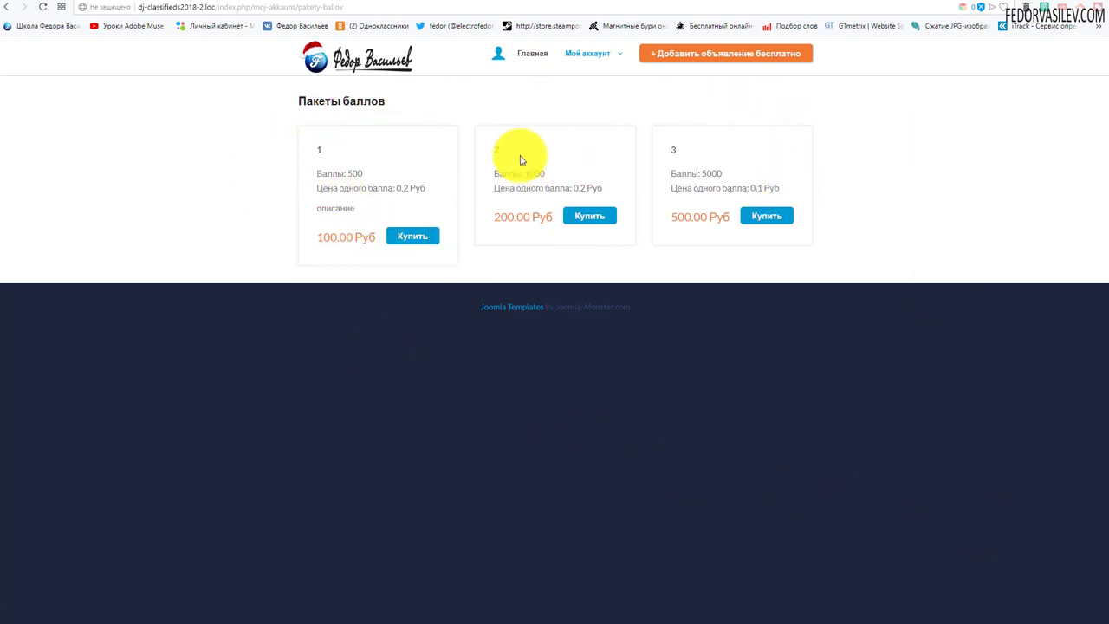
Examine the name, description, points and price per point of the packages on the front-end page
{"action": "double_click", "coordinate": [316, 153]}
{"action": "left_click", "coordinate": [321, 156]}
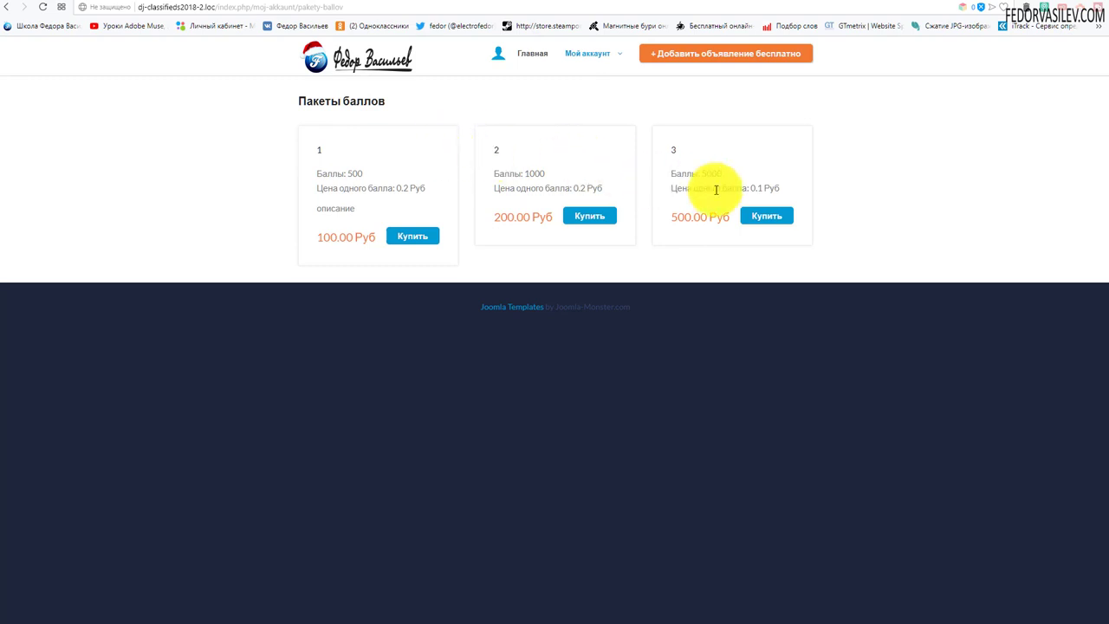
{"action": "double_click", "coordinate": [319, 152]}
{"action": "left_click", "coordinate": [462, 110]}
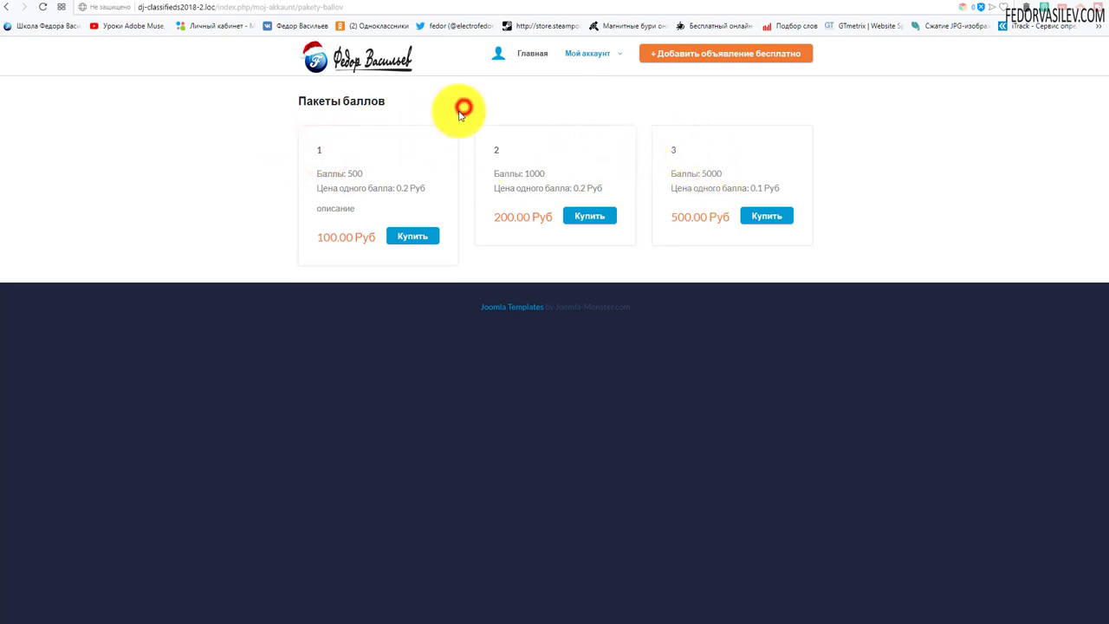
{"action": "left_click_drag", "start_coordinate": [355, 207], "coordinate": [316, 213]}
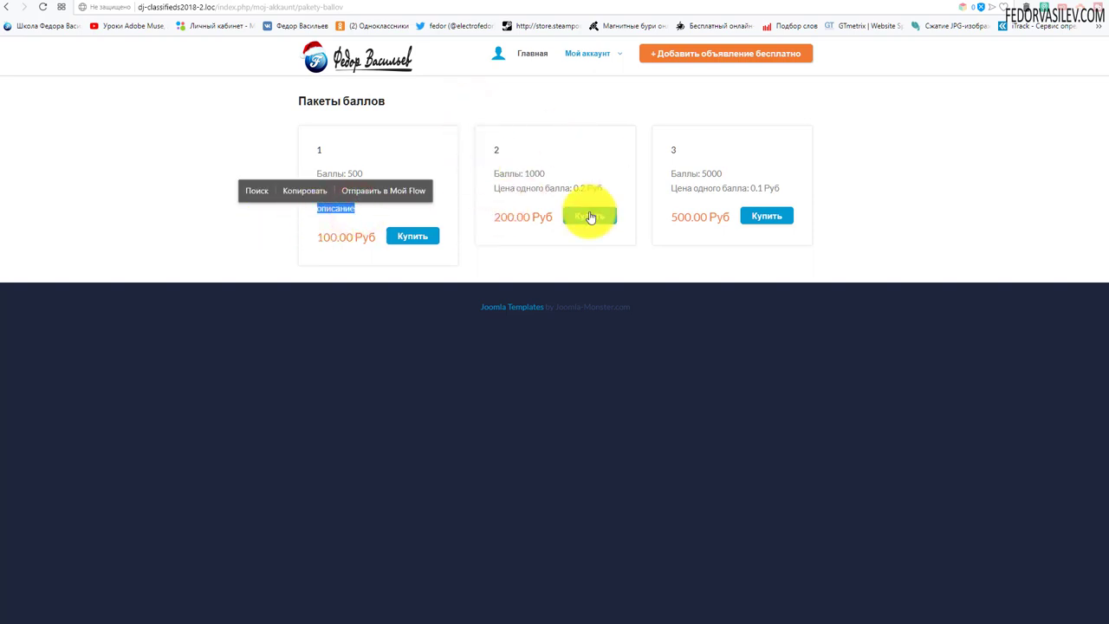
{"action": "left_click", "coordinate": [375, 329]}
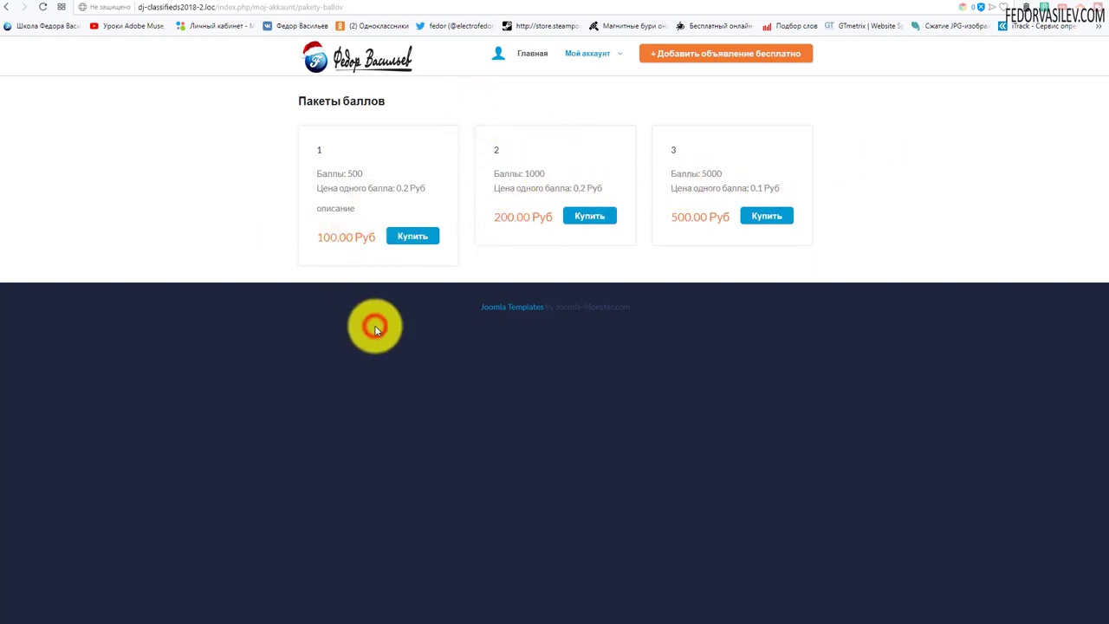
{"action": "left_click_drag", "start_coordinate": [322, 170], "coordinate": [339, 183]}
{"action": "left_click", "coordinate": [323, 190]}
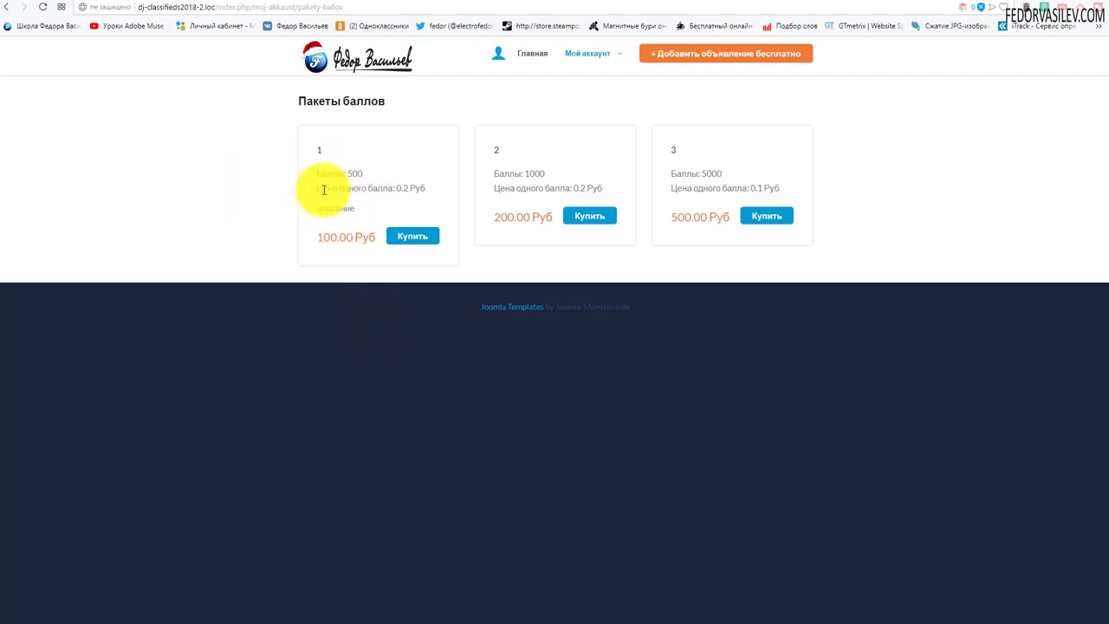
{"action": "double_click", "coordinate": [401, 187]}
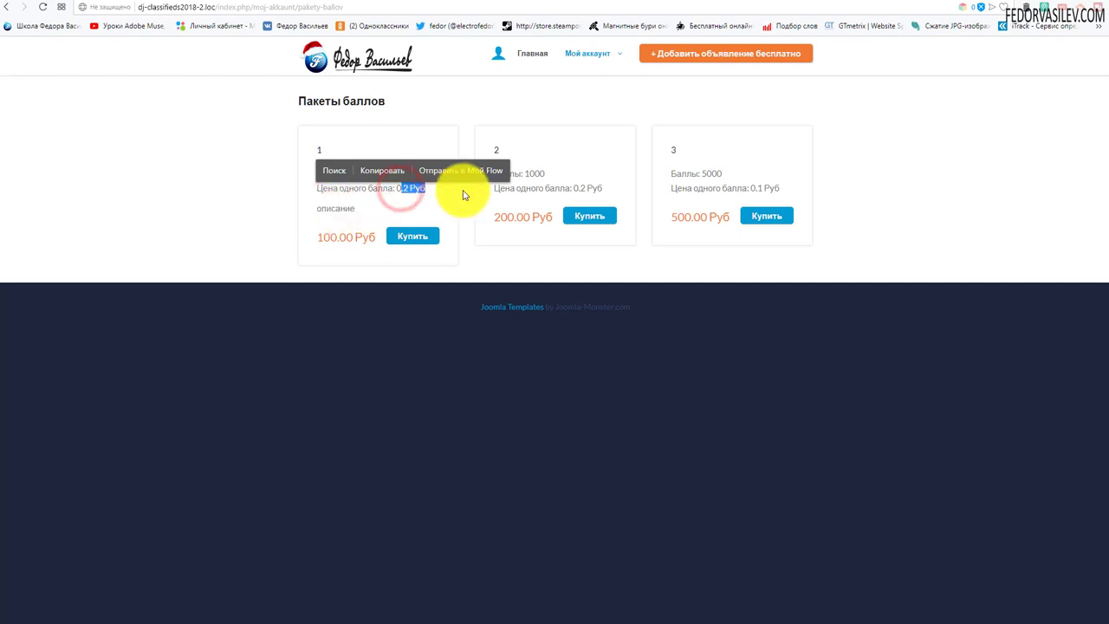
{"action": "left_click", "coordinate": [516, 141]}
{"action": "left_click_drag", "start_coordinate": [499, 175], "coordinate": [601, 190]}
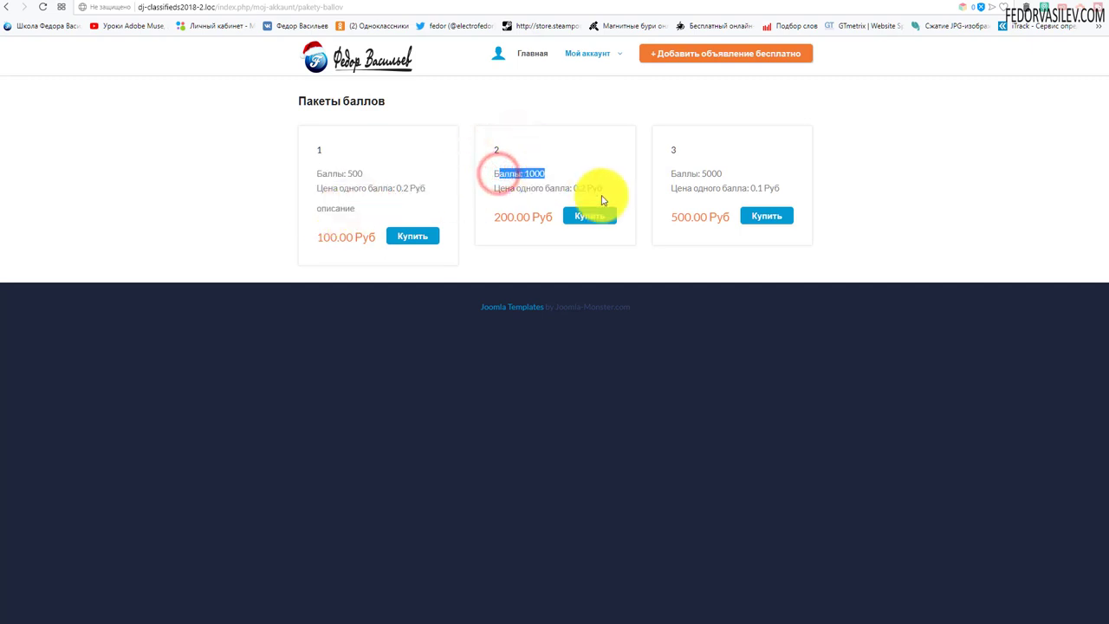
{"action": "left_click_drag", "start_coordinate": [687, 168], "coordinate": [769, 177]}
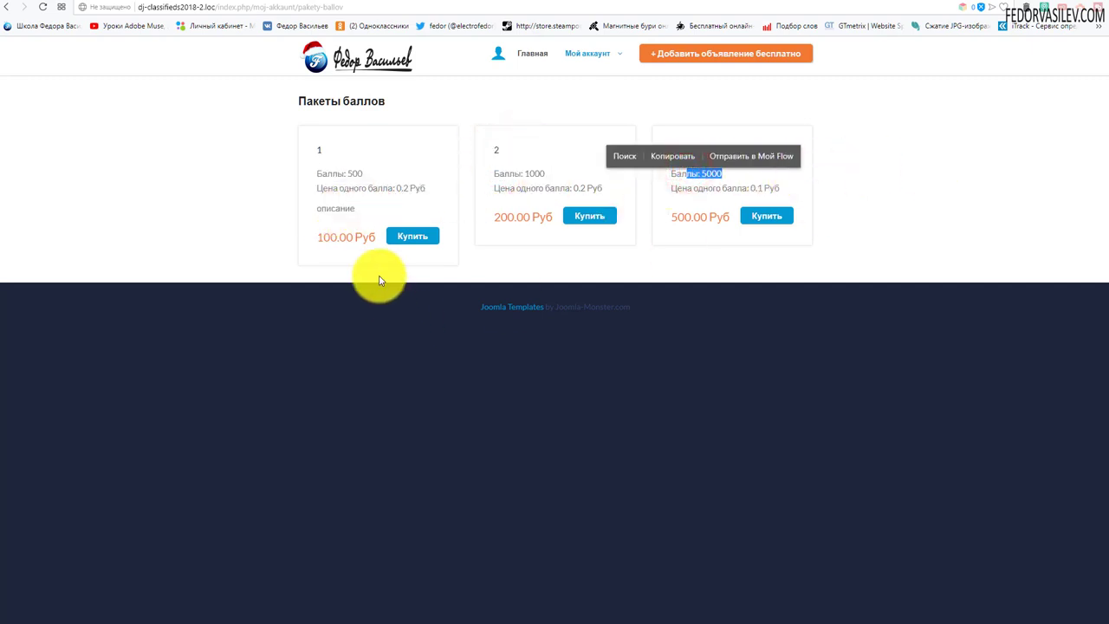
Choose to buy package 1 and review its name, points, price per point and total on the payment page
{"action": "left_click", "coordinate": [407, 239]}
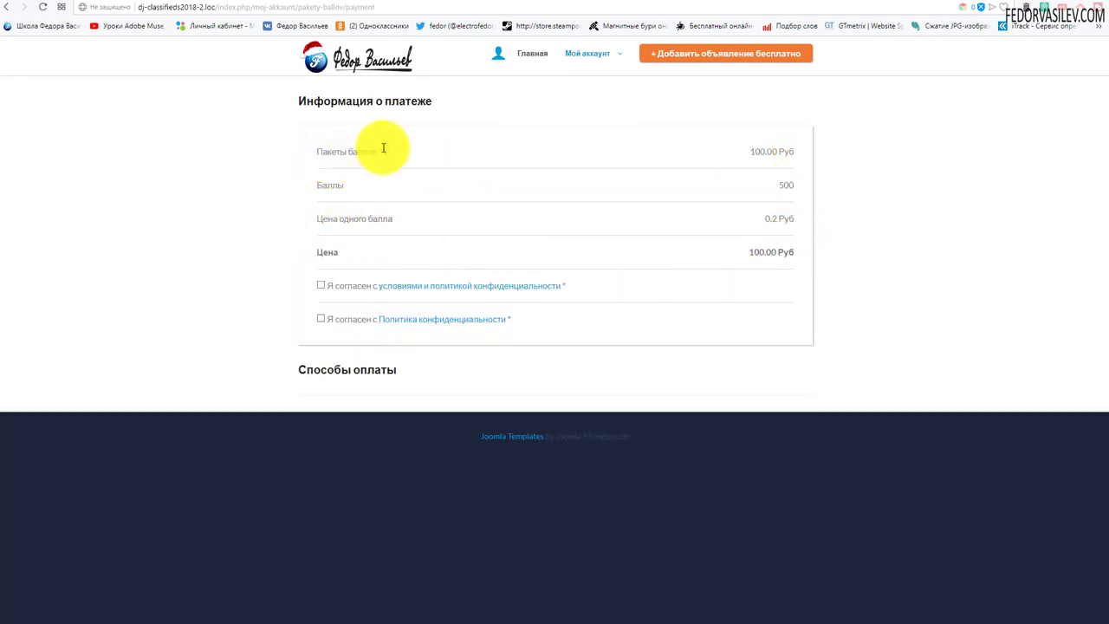
{"action": "double_click", "coordinate": [384, 149]}
{"action": "left_click", "coordinate": [386, 149]}
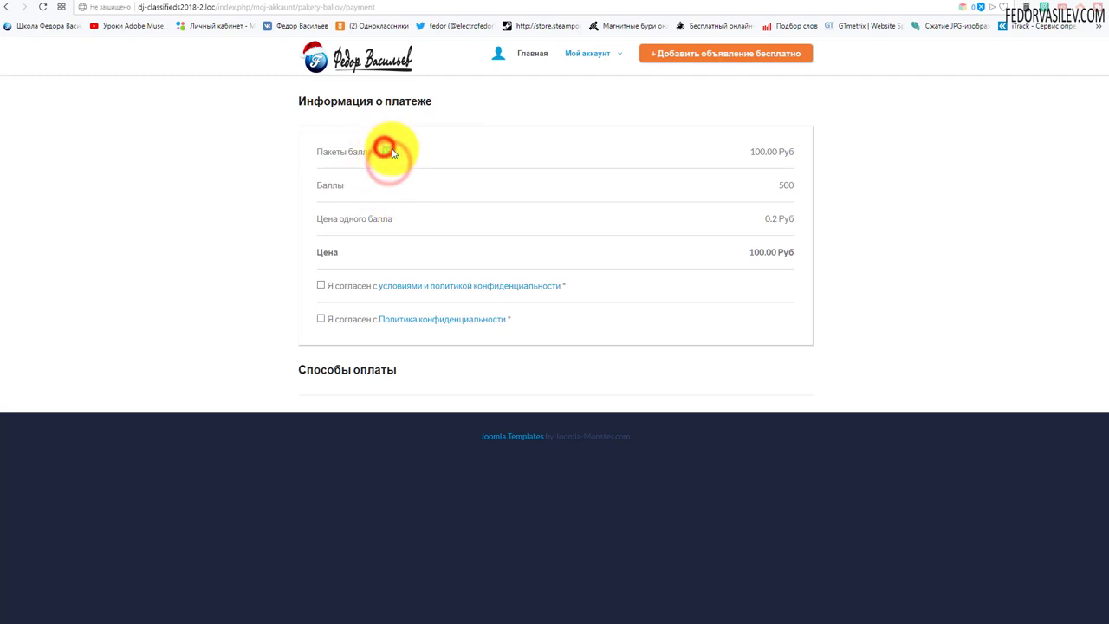
{"action": "double_click", "coordinate": [385, 149]}
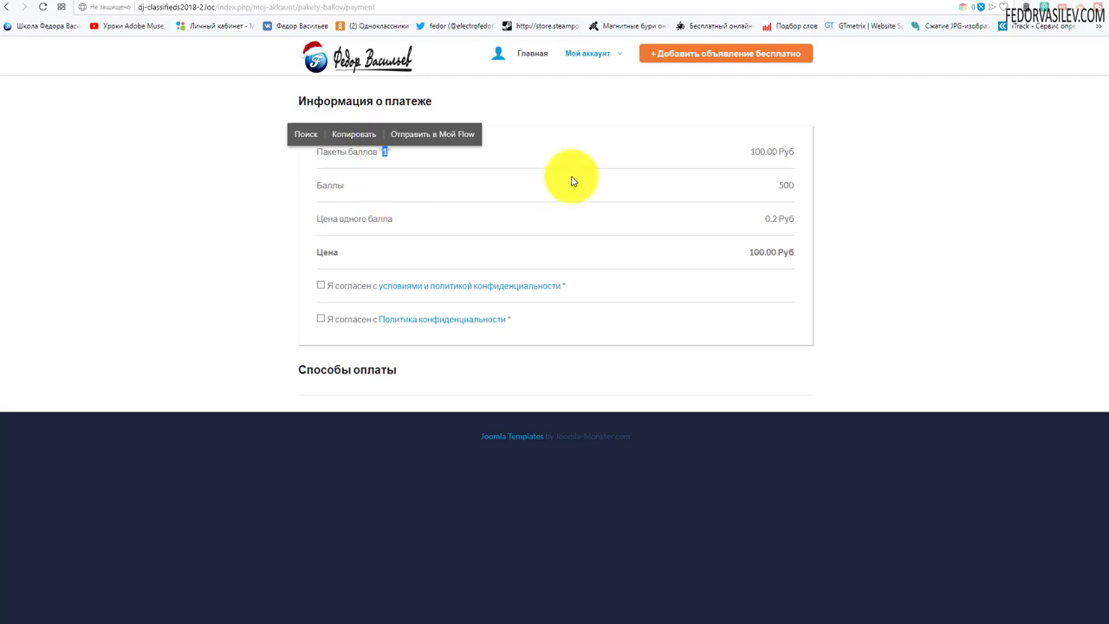
{"action": "left_click", "coordinate": [584, 189]}
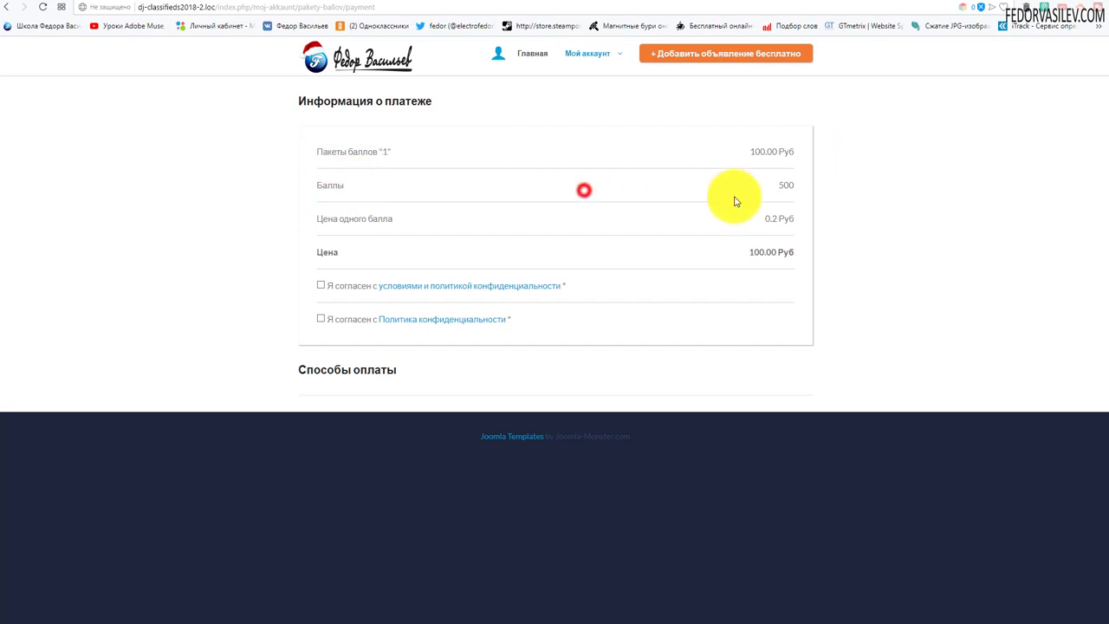
{"action": "double_click", "coordinate": [766, 186]}
{"action": "left_click", "coordinate": [501, 212]}
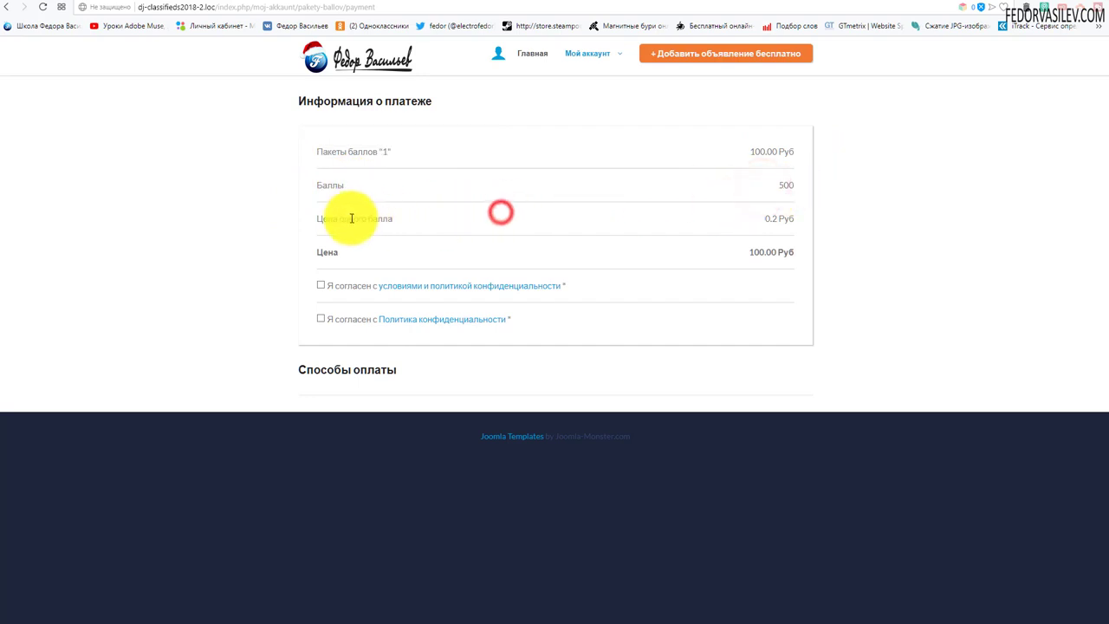
{"action": "left_click", "coordinate": [758, 216]}
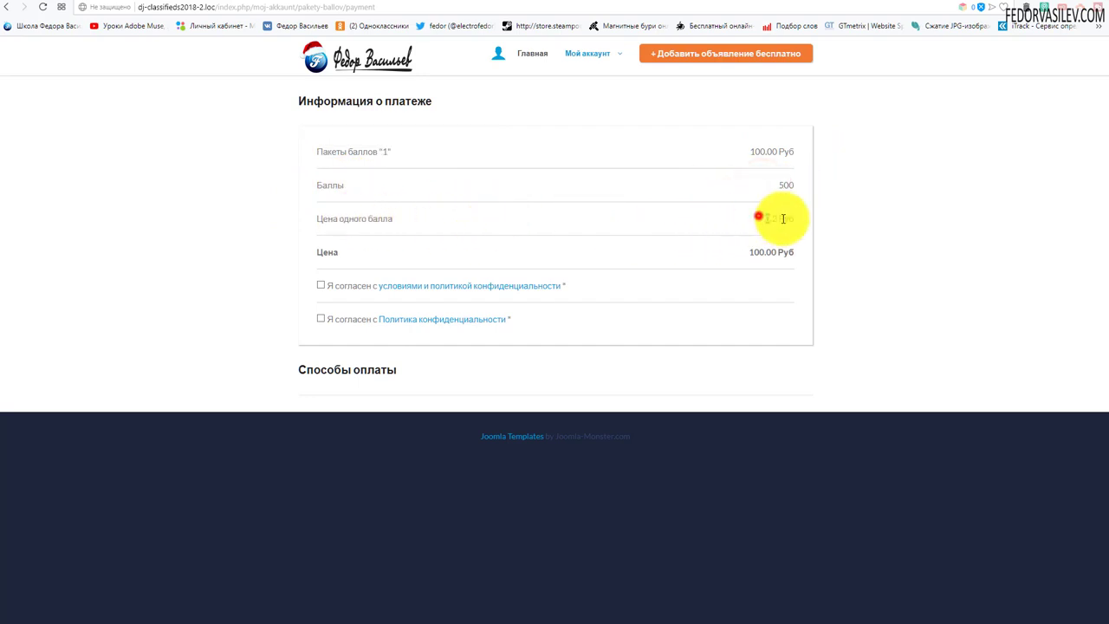
{"action": "double_click", "coordinate": [760, 216]}
{"action": "left_click", "coordinate": [726, 261]}
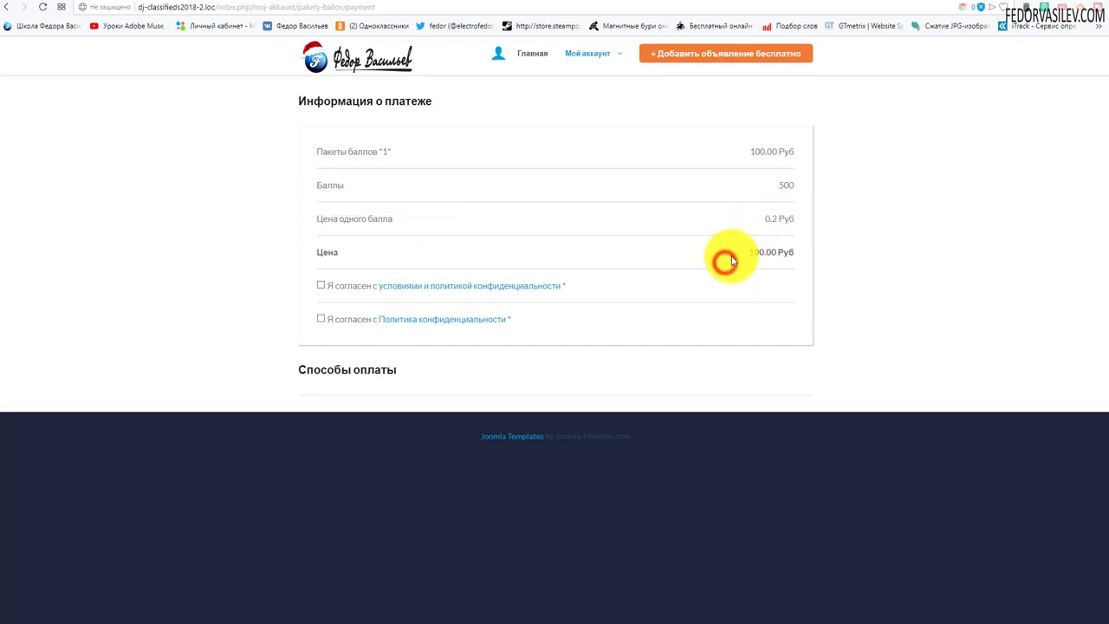
{"action": "double_click", "coordinate": [780, 252]}
{"action": "left_click", "coordinate": [362, 241]}
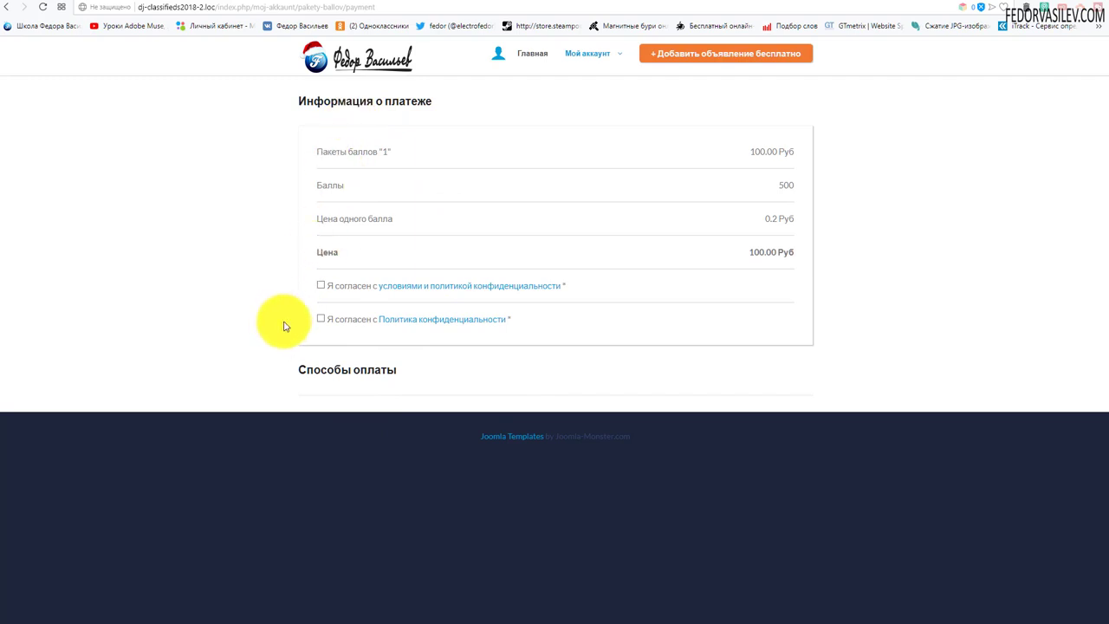
{"action": "left_click", "coordinate": [320, 285]}
{"action": "left_click", "coordinate": [319, 319]}
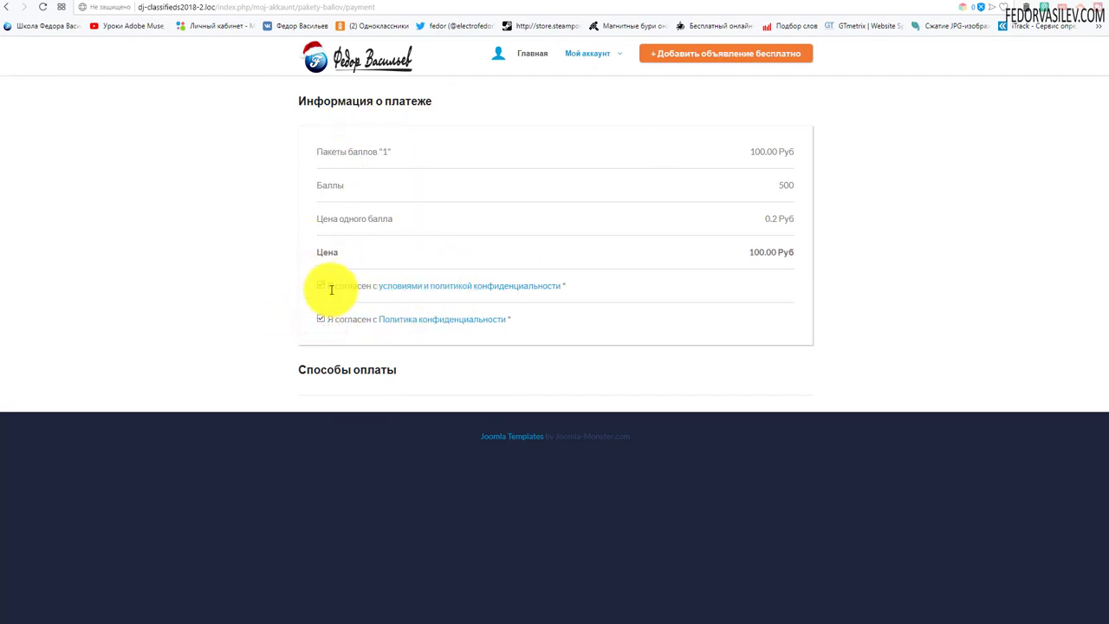
{"action": "left_click", "coordinate": [321, 287]}
{"action": "left_click", "coordinate": [320, 319]}
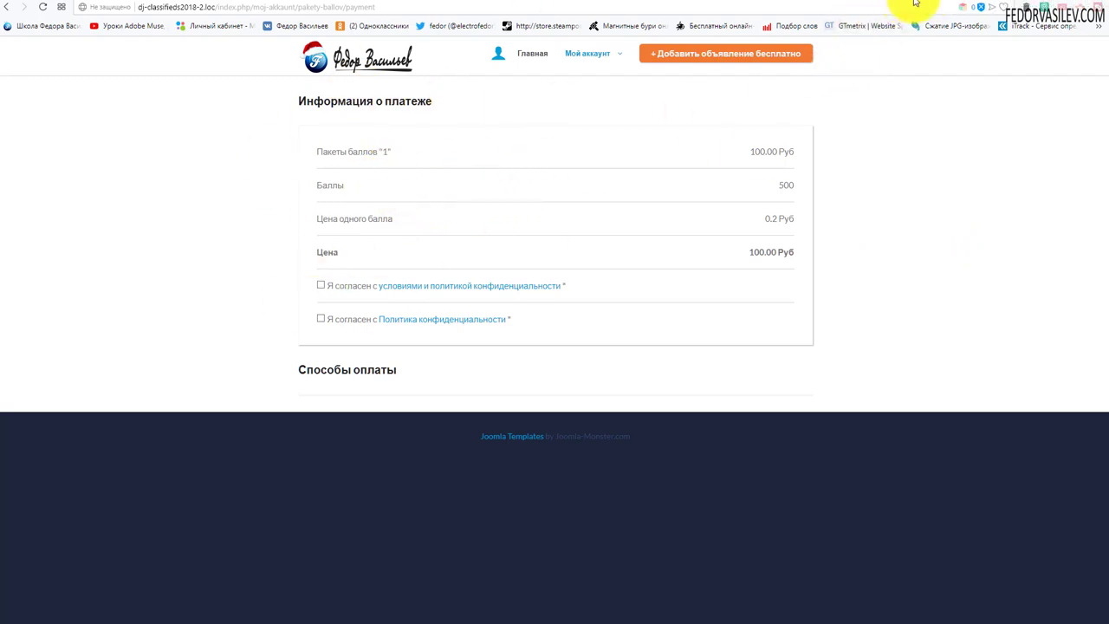
Return to the site administration and open the global settings of the DJ-Classifieds component
{"action": "left_click", "coordinate": [952, 2]}
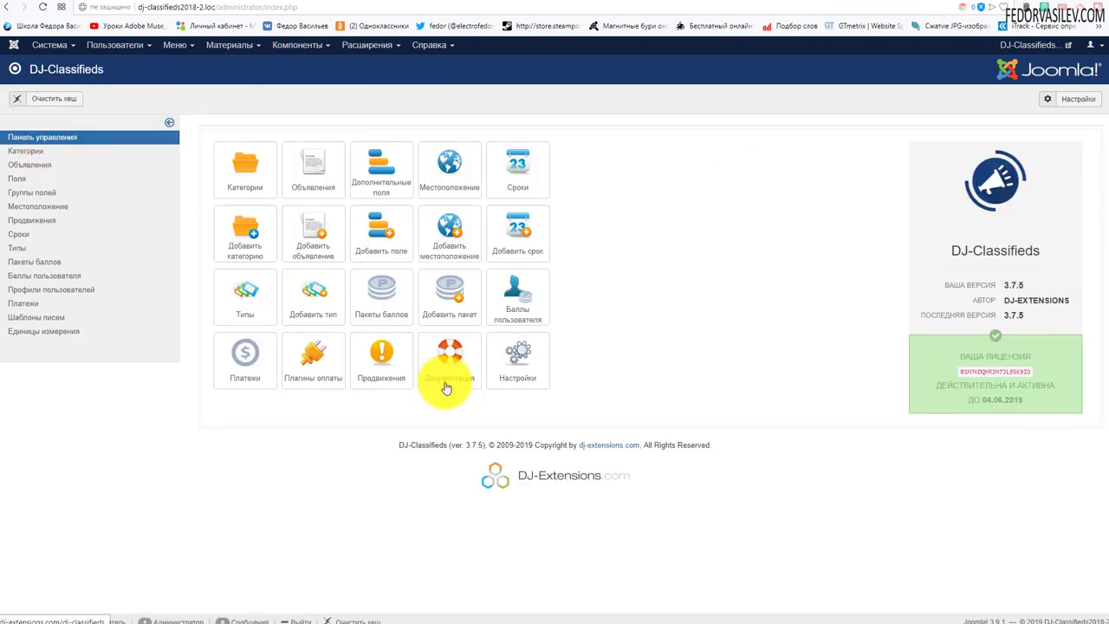
{"action": "left_click", "coordinate": [532, 374]}
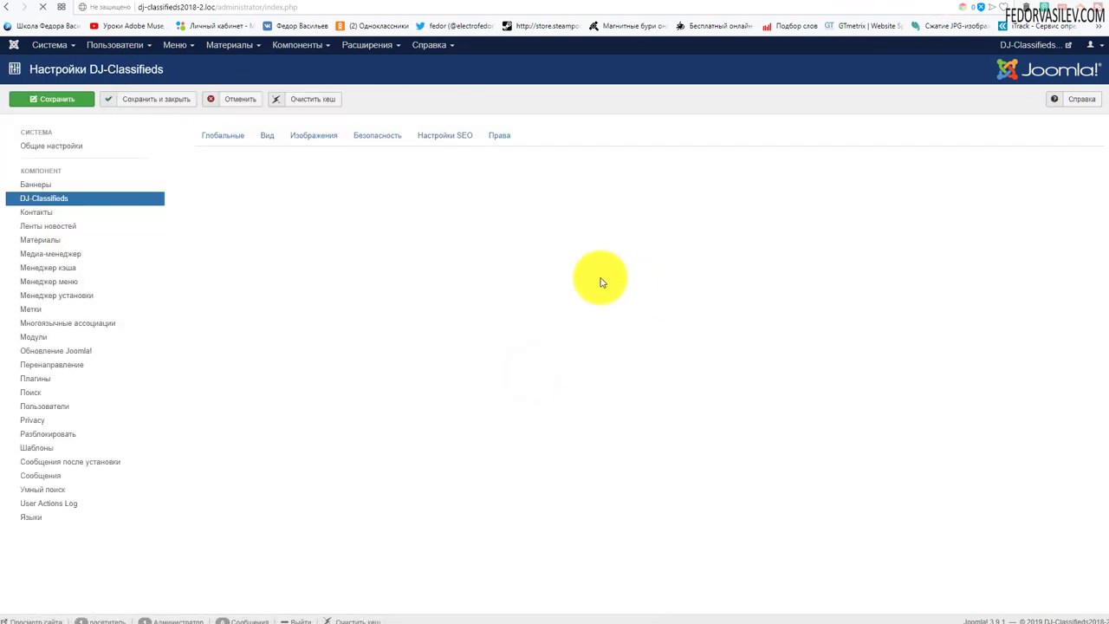
{"action": "left_click", "coordinate": [208, 137]}
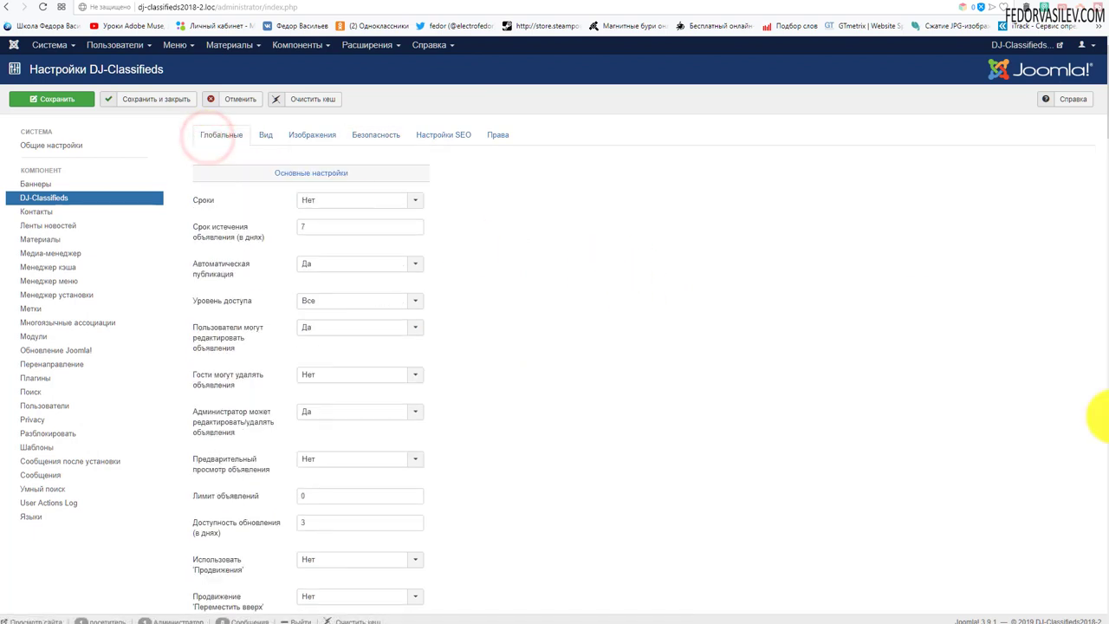
Examine the "Использовать 'Продвижения'" options and the points price setting of the "Переместить вверх" promotion
{"action": "scroll", "coordinate": [713, 272], "scroll_direction": "down", "scroll_amount": 5}
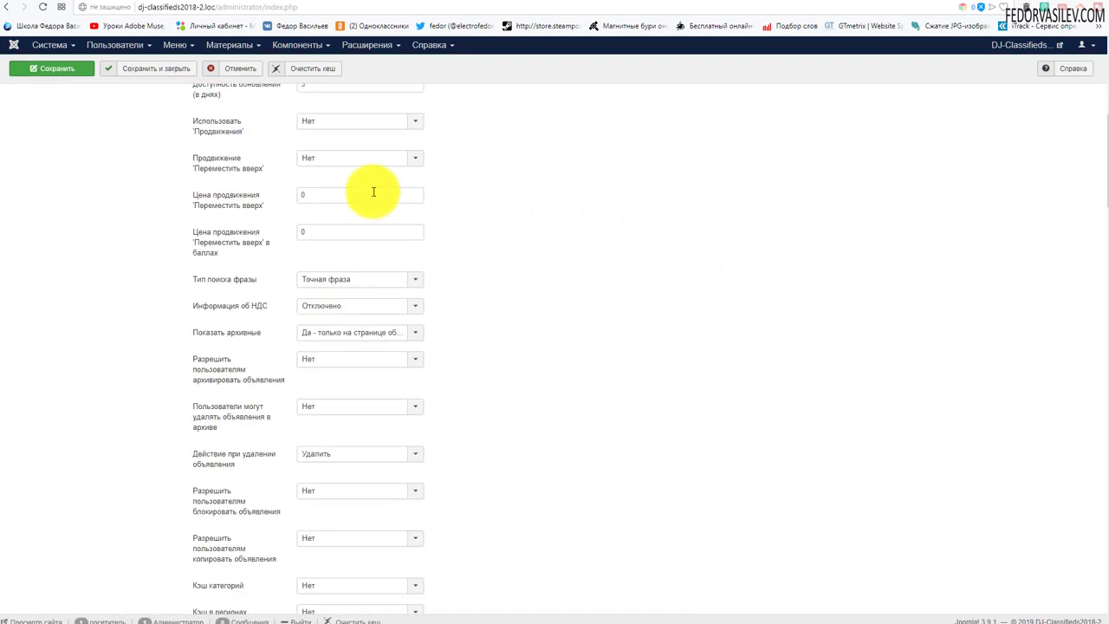
{"action": "mouse_move", "coordinate": [201, 130]}
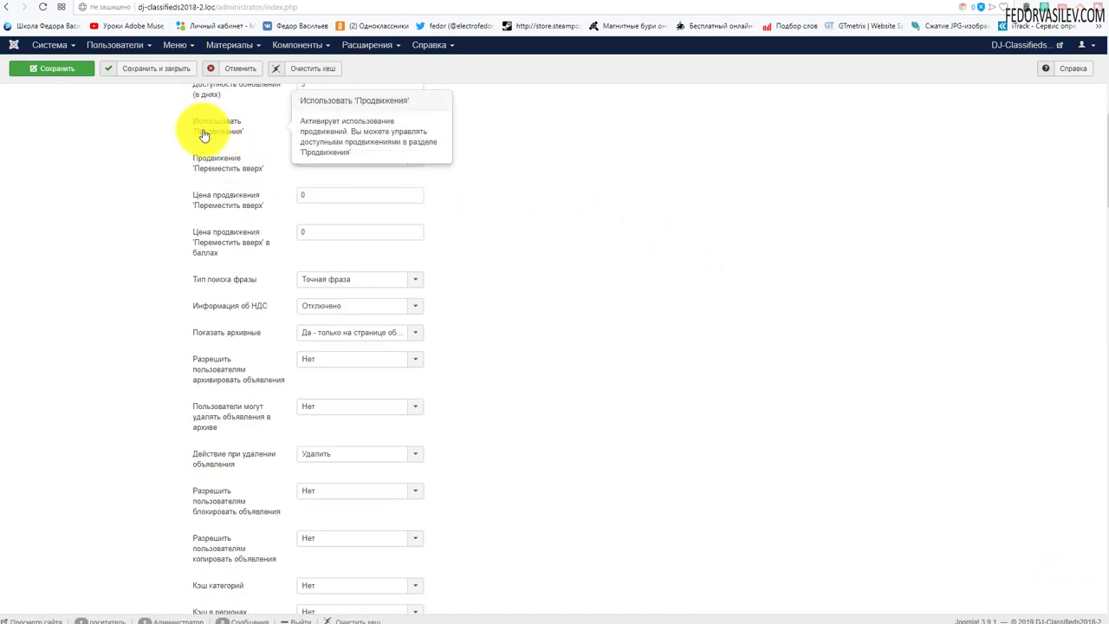
{"action": "left_click", "coordinate": [325, 124]}
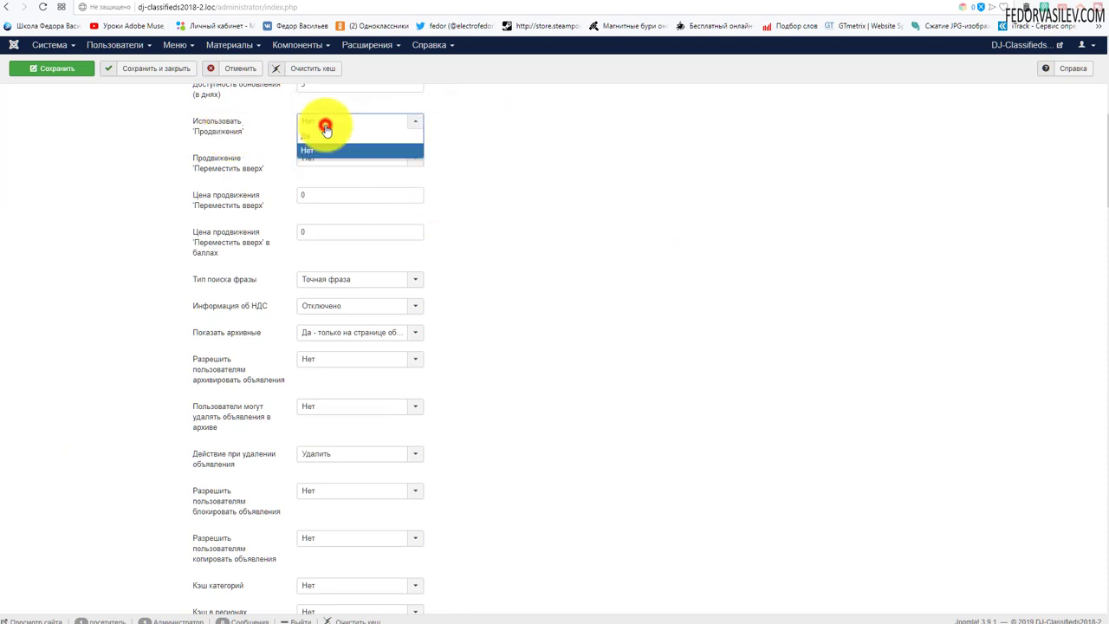
{"action": "left_click", "coordinate": [325, 124]}
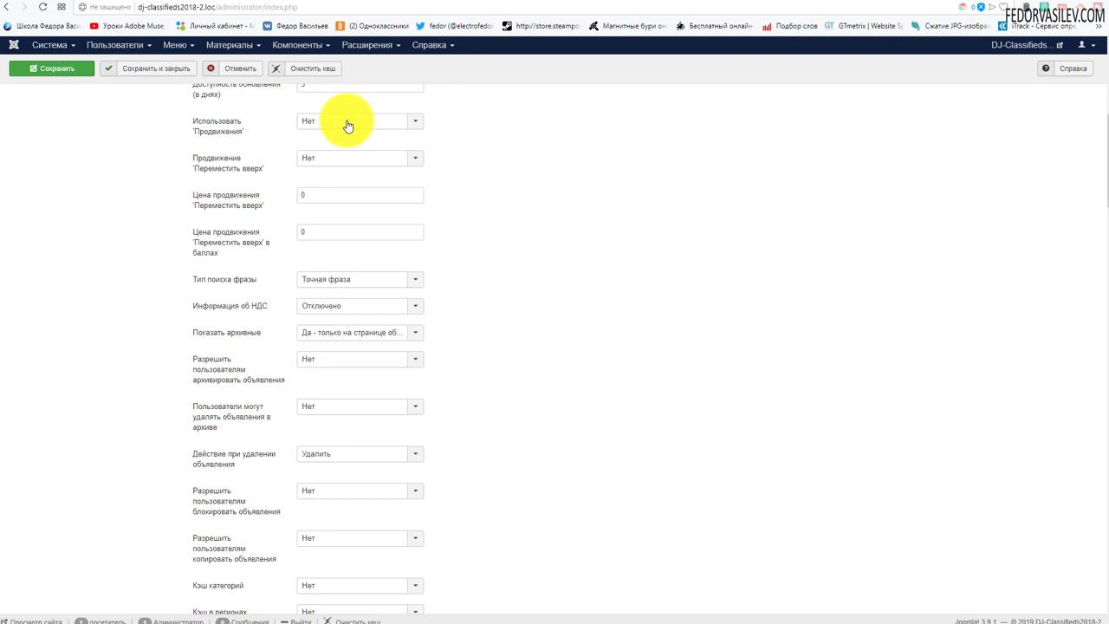
{"action": "scroll", "coordinate": [689, 429], "scroll_direction": "down", "scroll_amount": 1}
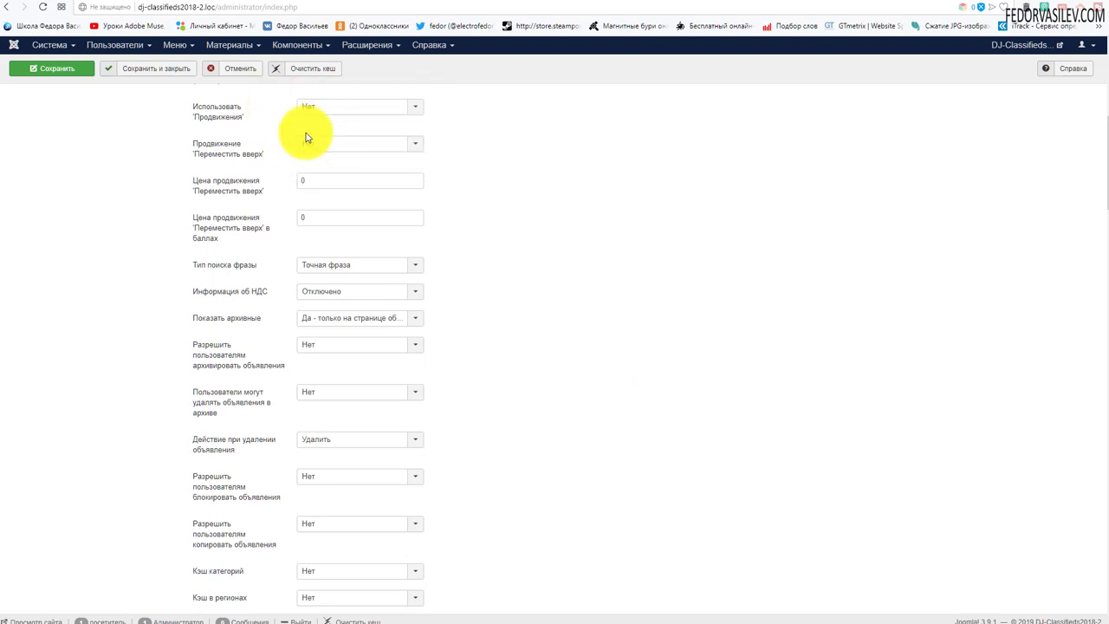
{"action": "mouse_move", "coordinate": [216, 113]}
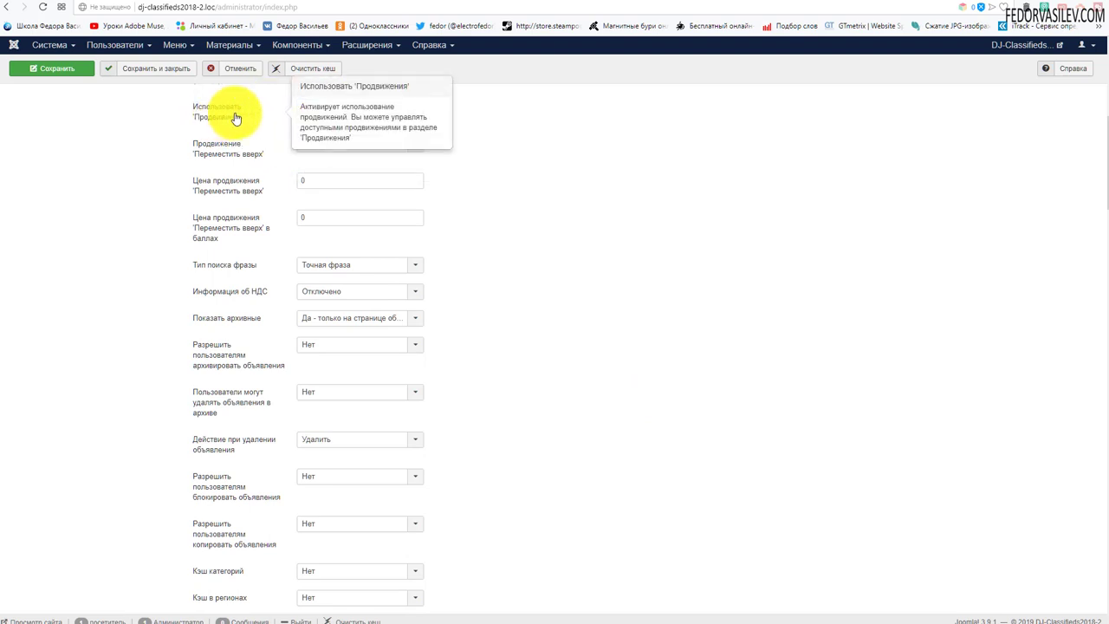
{"action": "left_click", "coordinate": [313, 111]}
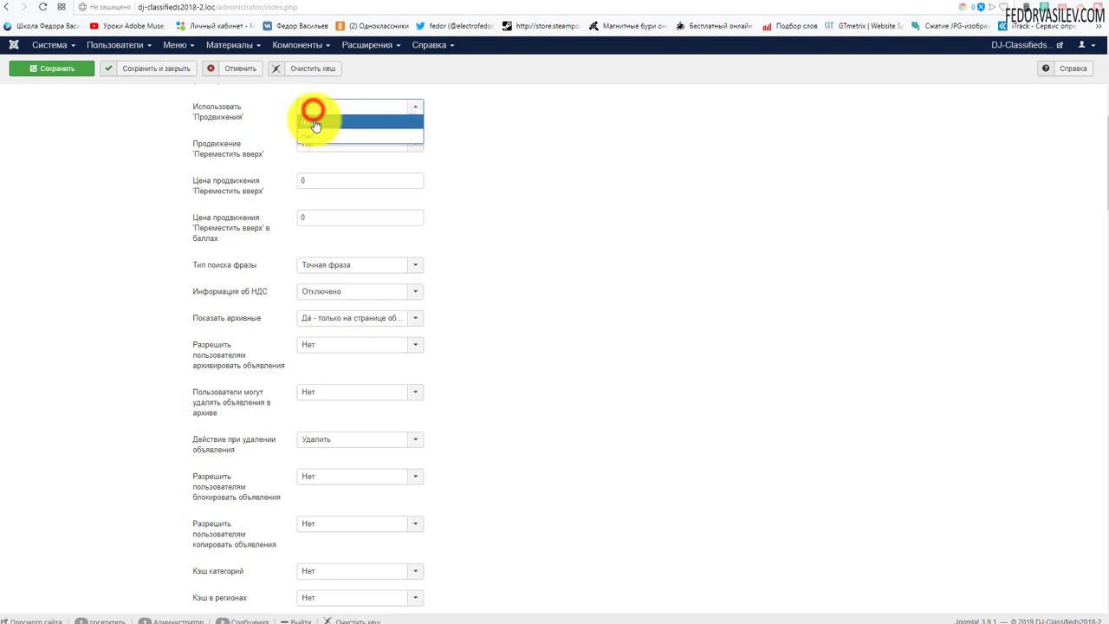
{"action": "left_click", "coordinate": [555, 139]}
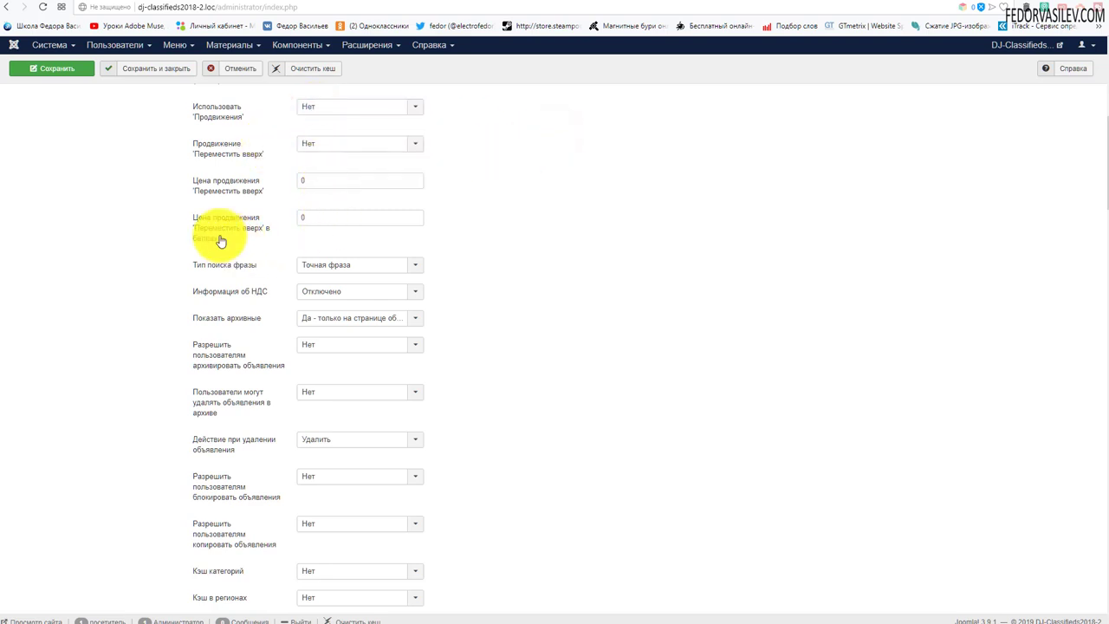
{"action": "mouse_move", "coordinate": [220, 227]}
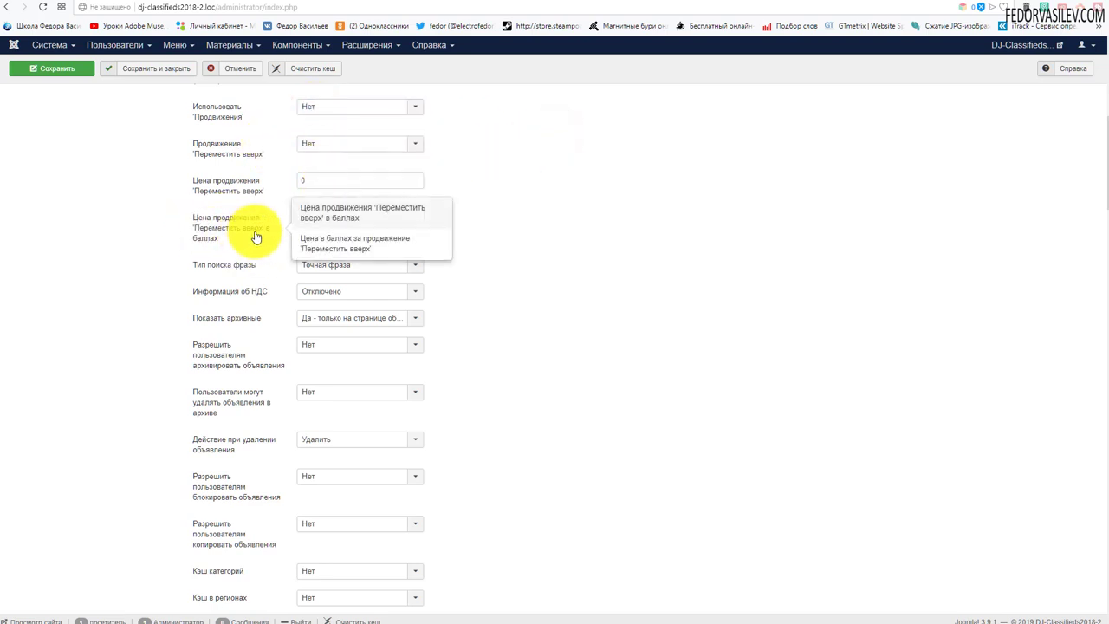
{"action": "double_click", "coordinate": [307, 218]}
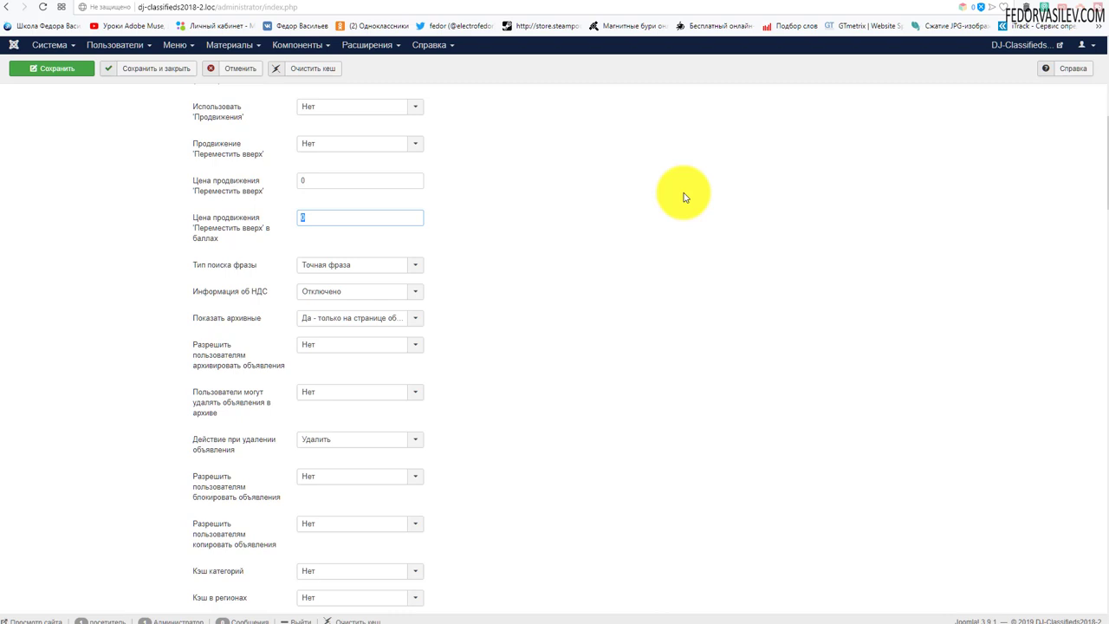
Set "Использовать 'Пакеты баллов'" to payment by points only
{"action": "scroll", "coordinate": [378, 158], "scroll_direction": "down", "scroll_amount": 6}
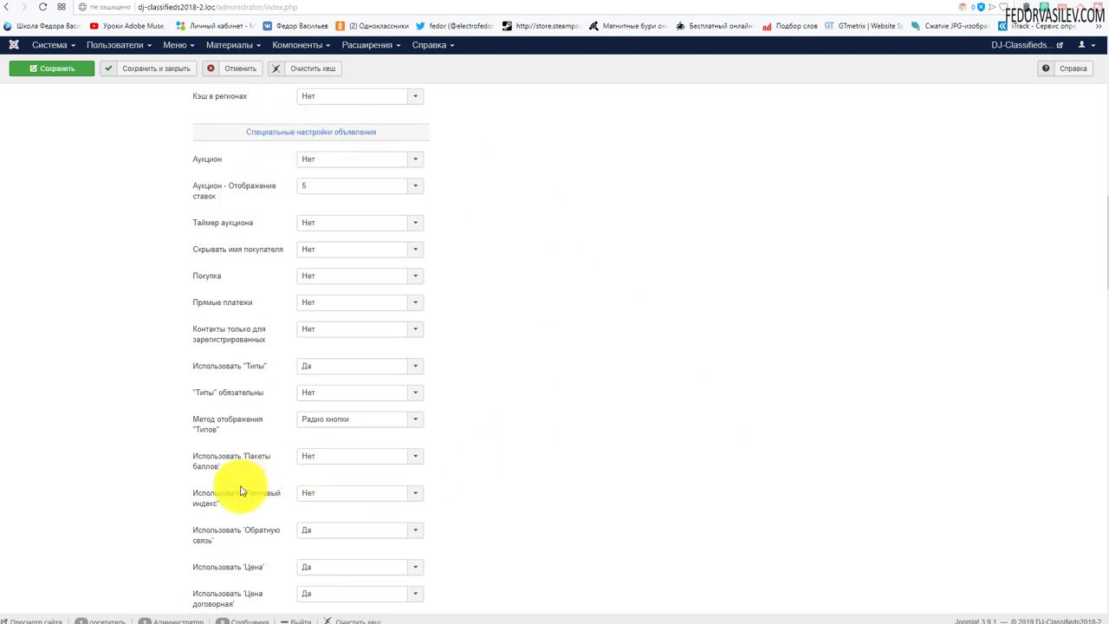
{"action": "left_click", "coordinate": [317, 457]}
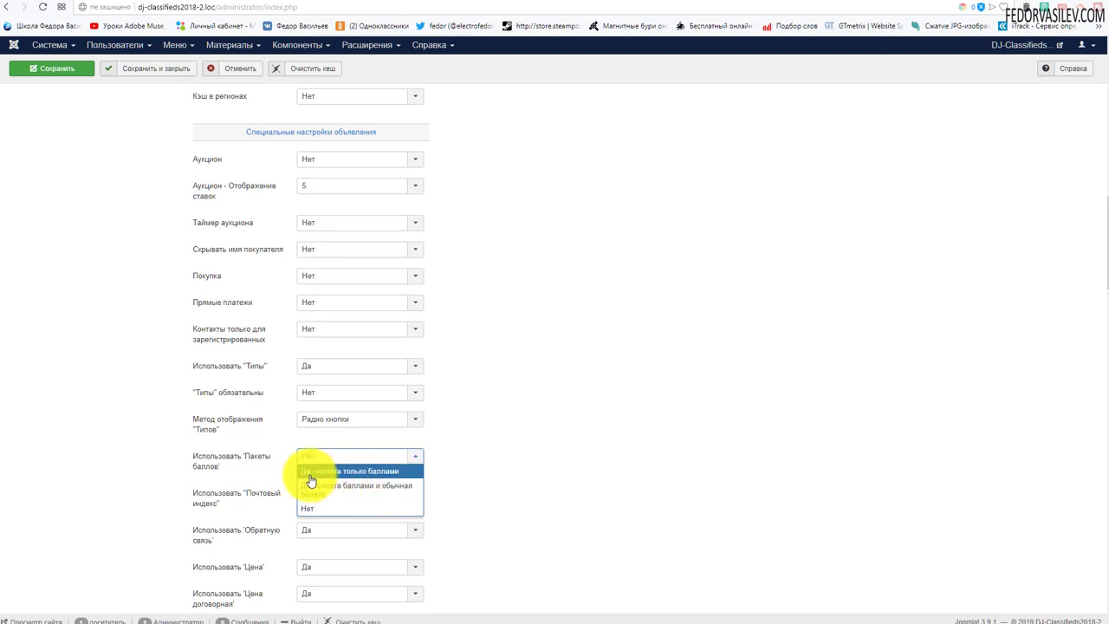
{"action": "left_click", "coordinate": [361, 471]}
Examine the "Оплата символов описания" settings, including the choices for charging per character and the character price in points
{"action": "scroll", "coordinate": [620, 382], "scroll_direction": "down", "scroll_amount": 10}
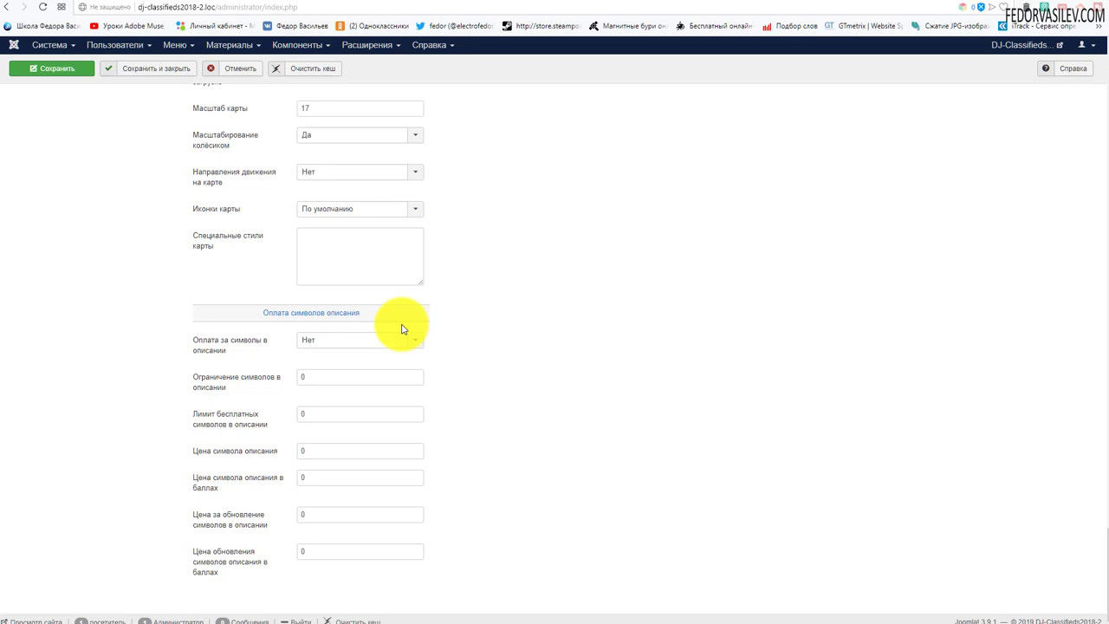
{"action": "mouse_move", "coordinate": [218, 355]}
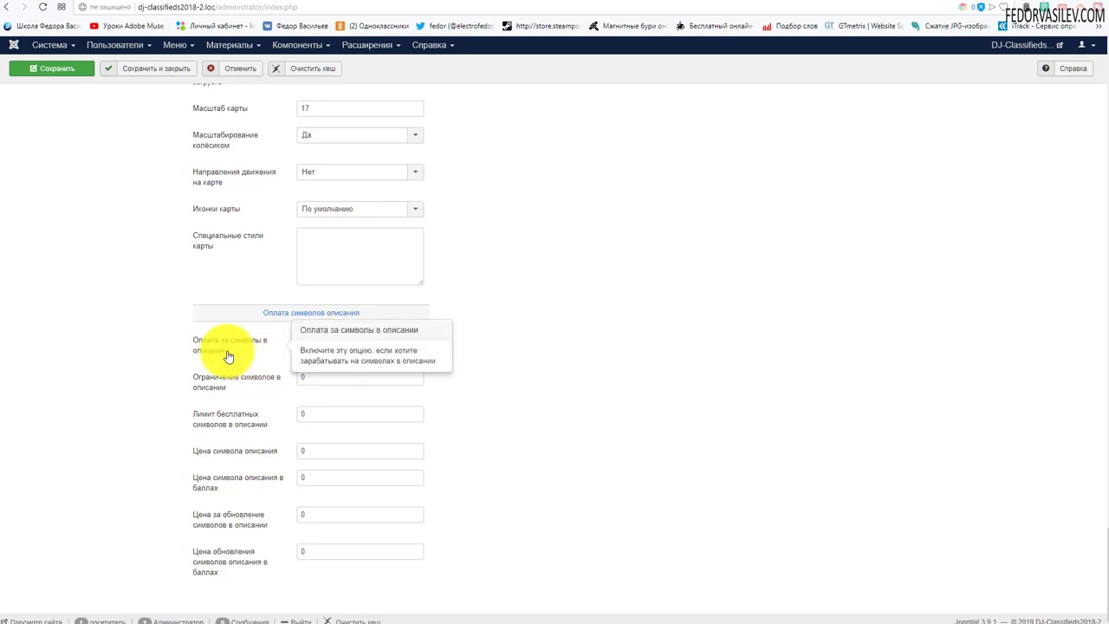
{"action": "left_click", "coordinate": [338, 340]}
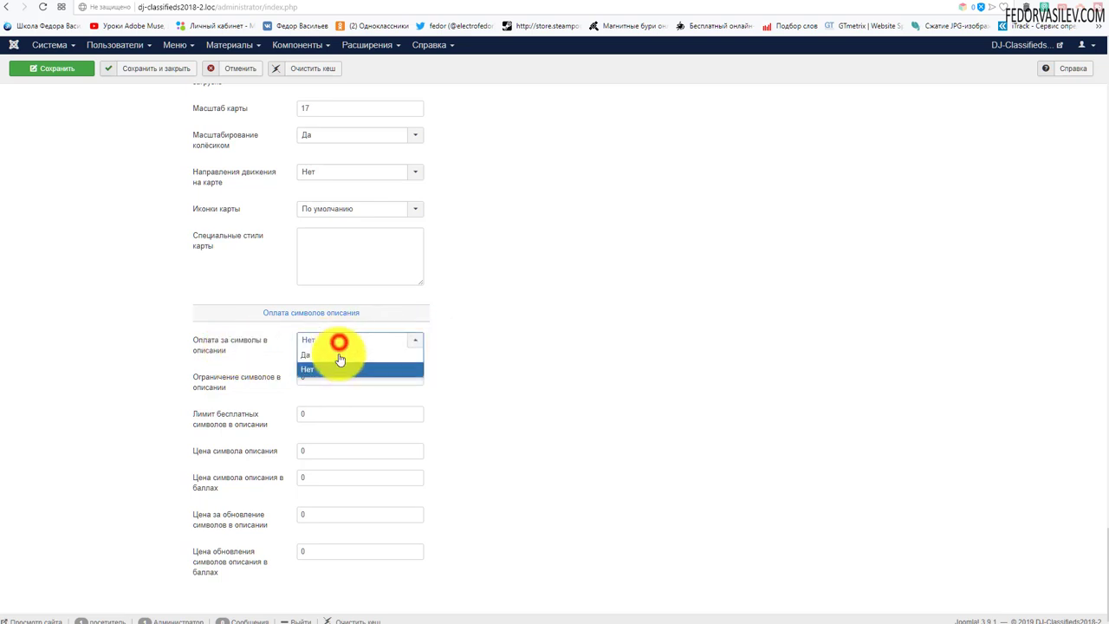
{"action": "left_click", "coordinate": [557, 333]}
{"action": "mouse_move", "coordinate": [225, 392]}
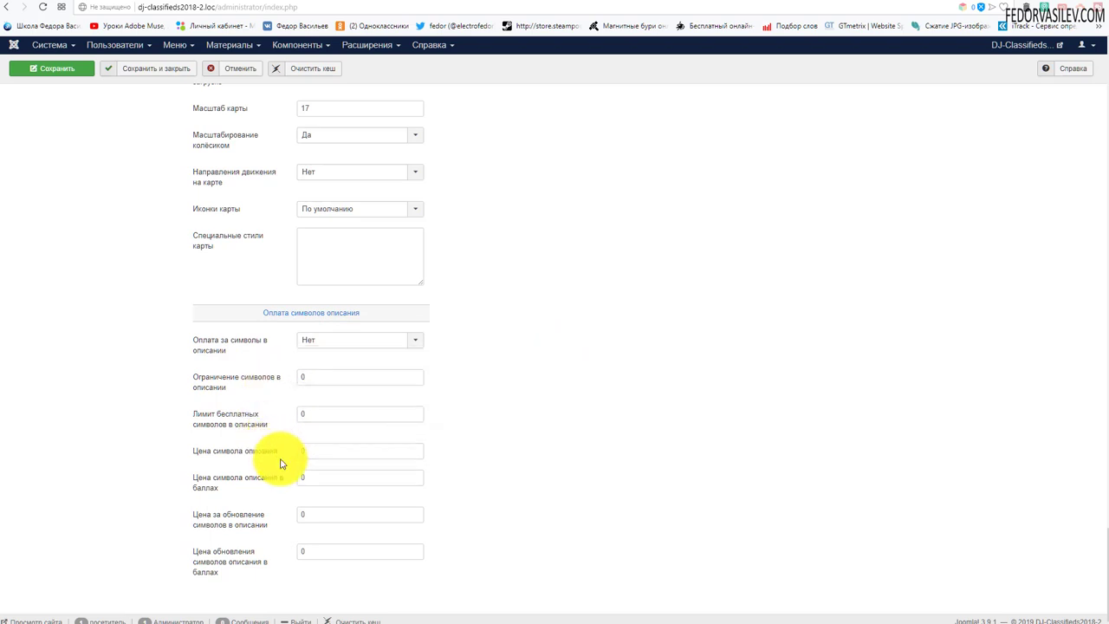
{"action": "mouse_move", "coordinate": [273, 481]}
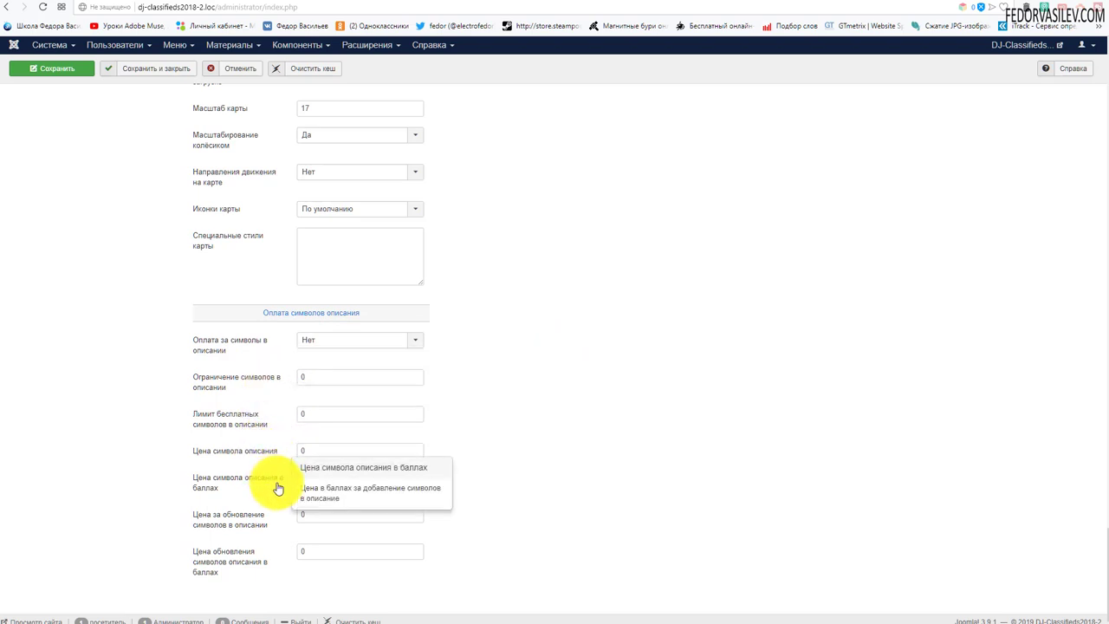
{"action": "left_click", "coordinate": [314, 473]}
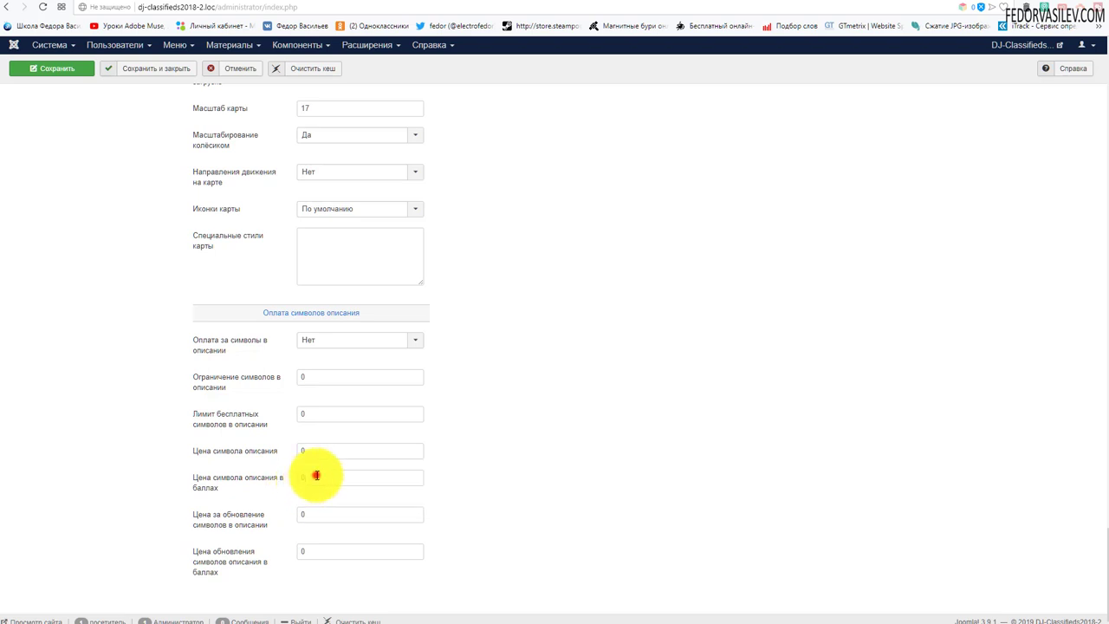
{"action": "left_click", "coordinate": [588, 475]}
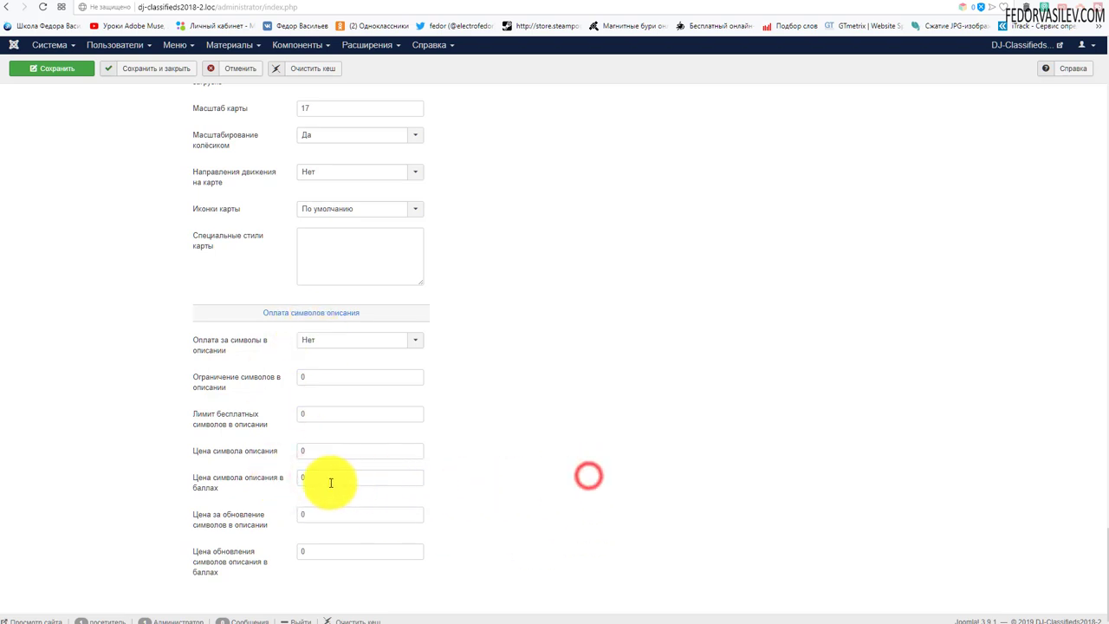
{"action": "left_click", "coordinate": [306, 478]}
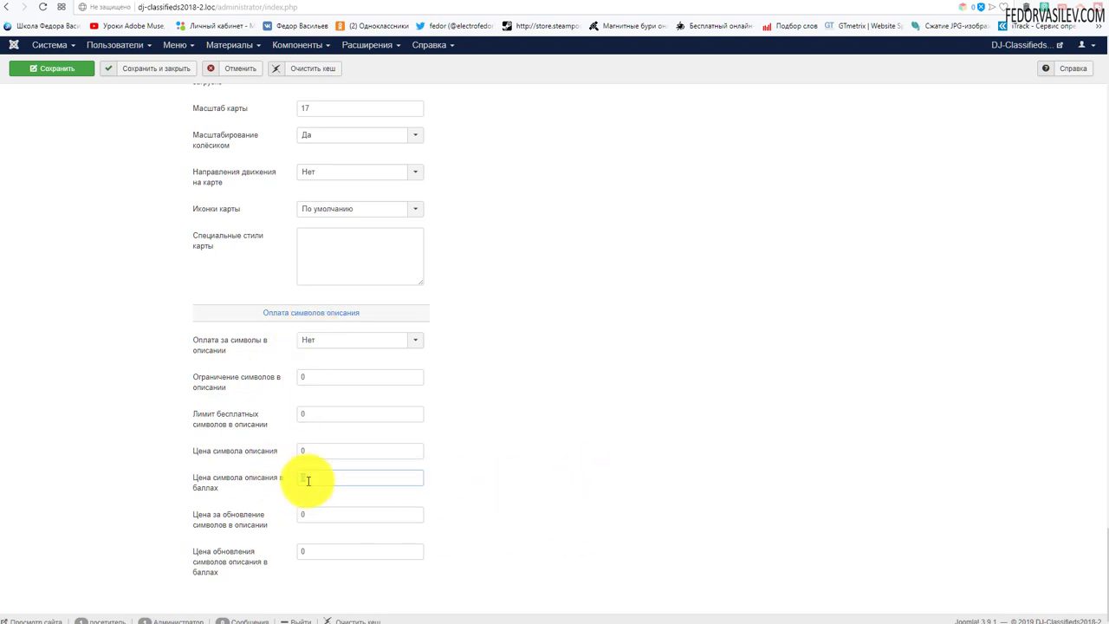
Leave the settings without saving and open the list of DJ-Classifieds categories
{"action": "scroll", "coordinate": [774, 458], "scroll_direction": "up", "scroll_amount": 20}
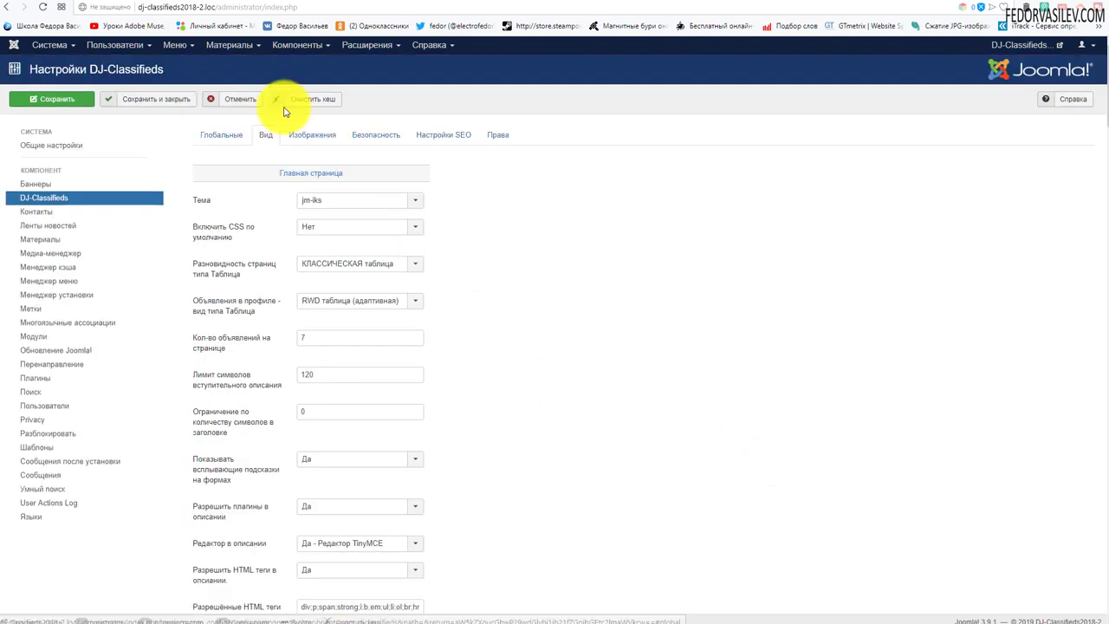
{"action": "left_click", "coordinate": [229, 44]}
{"action": "left_click", "coordinate": [303, 65]}
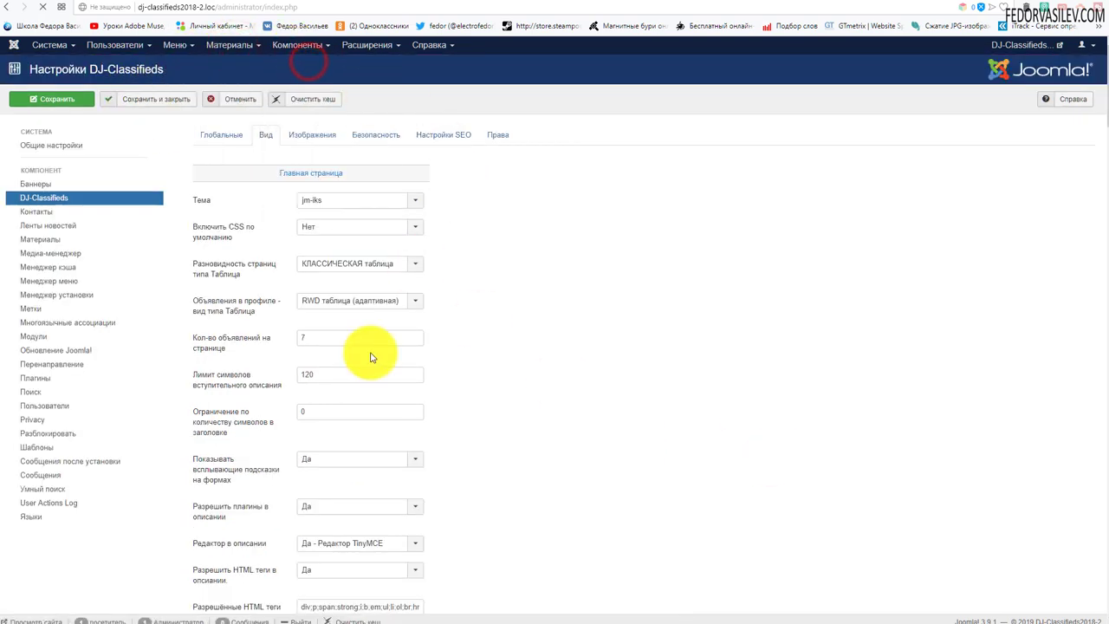
{"action": "left_click", "coordinate": [243, 170]}
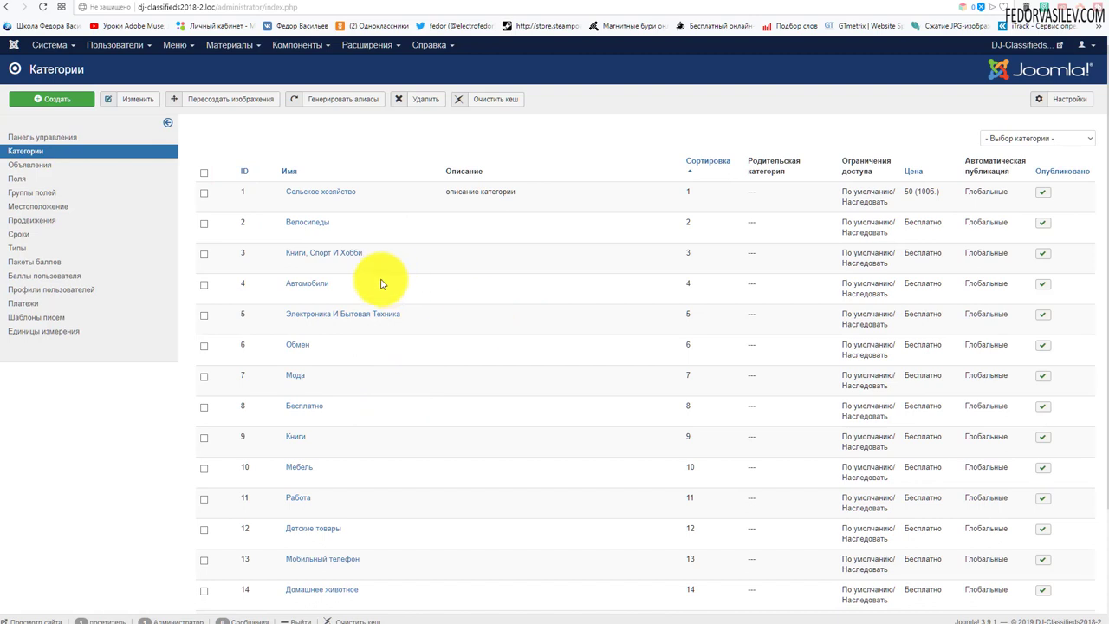
Check the price and points price listed for the "Сельское хозяйство" category
{"action": "scroll", "coordinate": [381, 286], "scroll_direction": "down", "scroll_amount": 3}
{"action": "scroll", "coordinate": [372, 290], "scroll_direction": "up", "scroll_amount": 3}
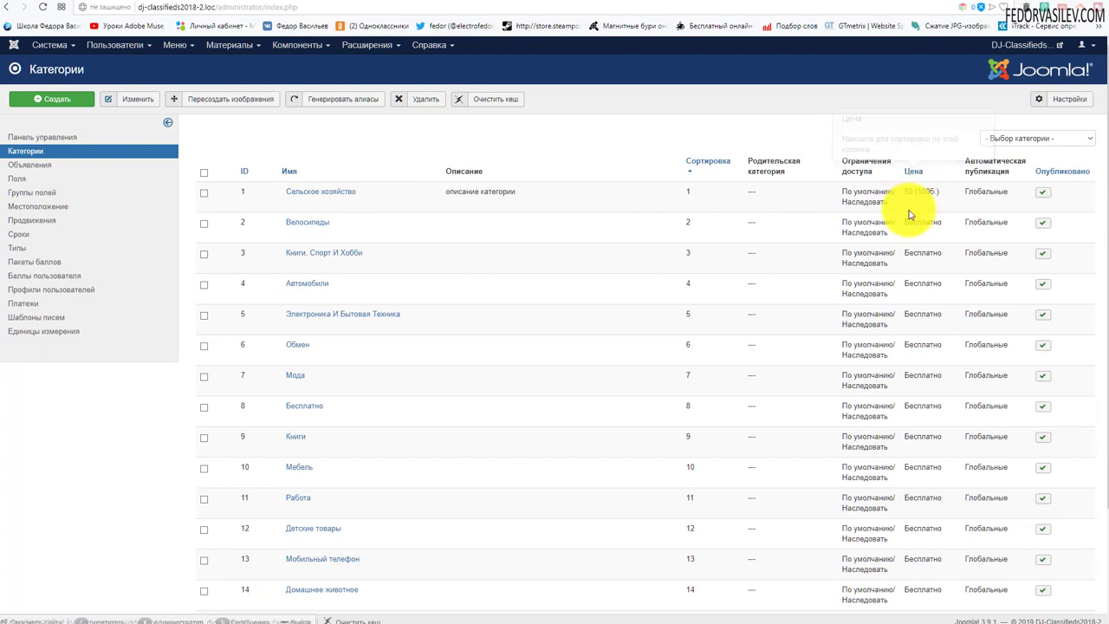
{"action": "left_click_drag", "start_coordinate": [942, 190], "coordinate": [912, 189]}
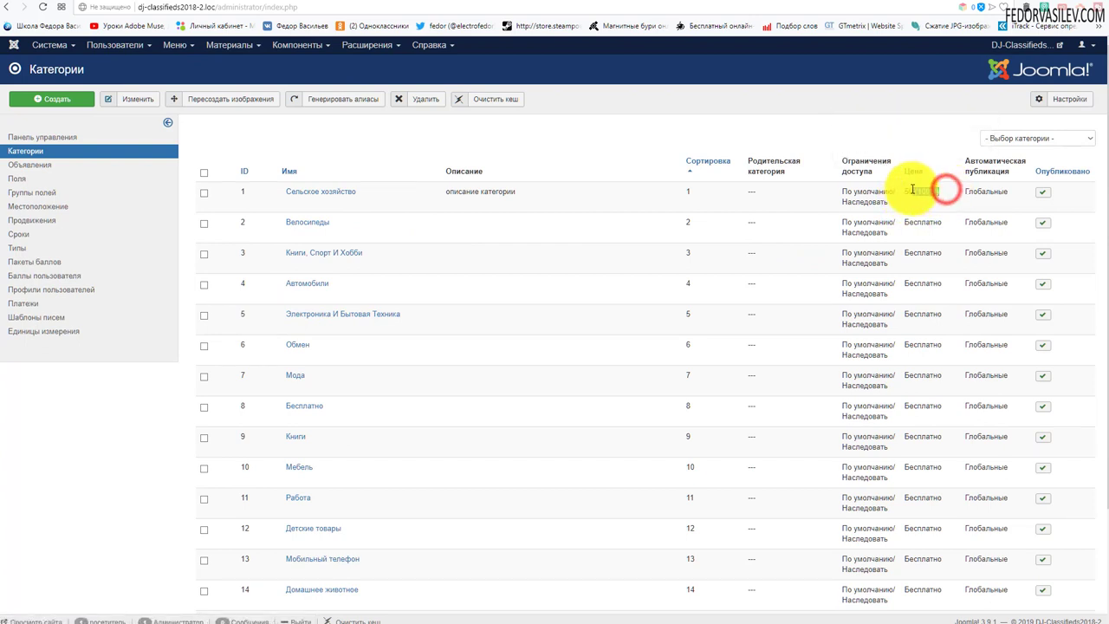
In the "Сельское хозяйство" category, try the "Бесплатно" option, re-enter the price 50 and cancel the editing
{"action": "left_click", "coordinate": [295, 189]}
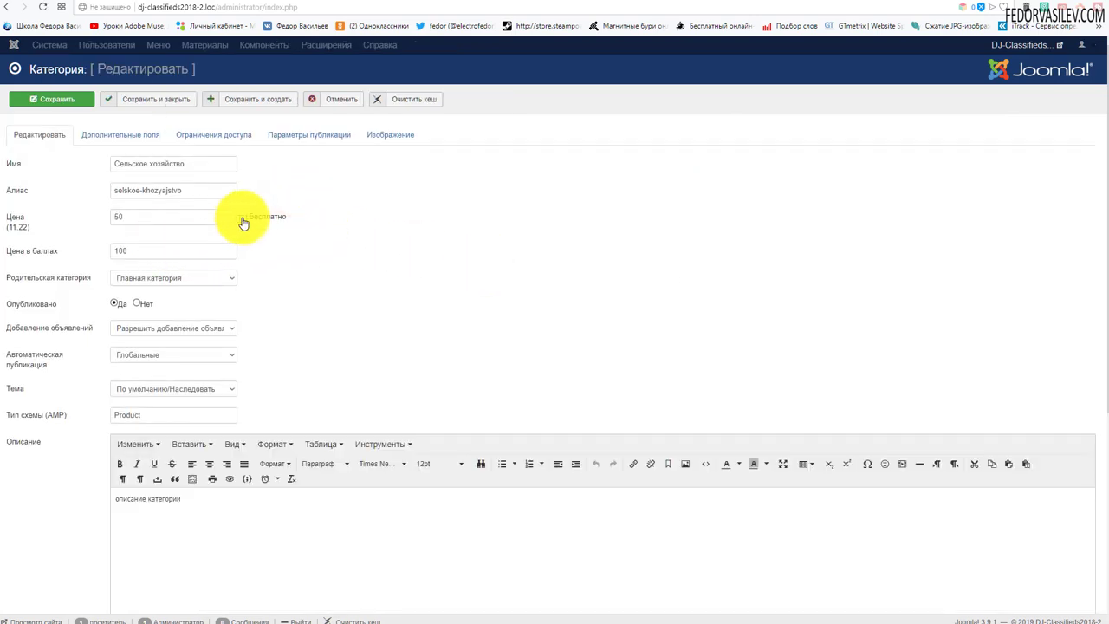
{"action": "left_click", "coordinate": [243, 216]}
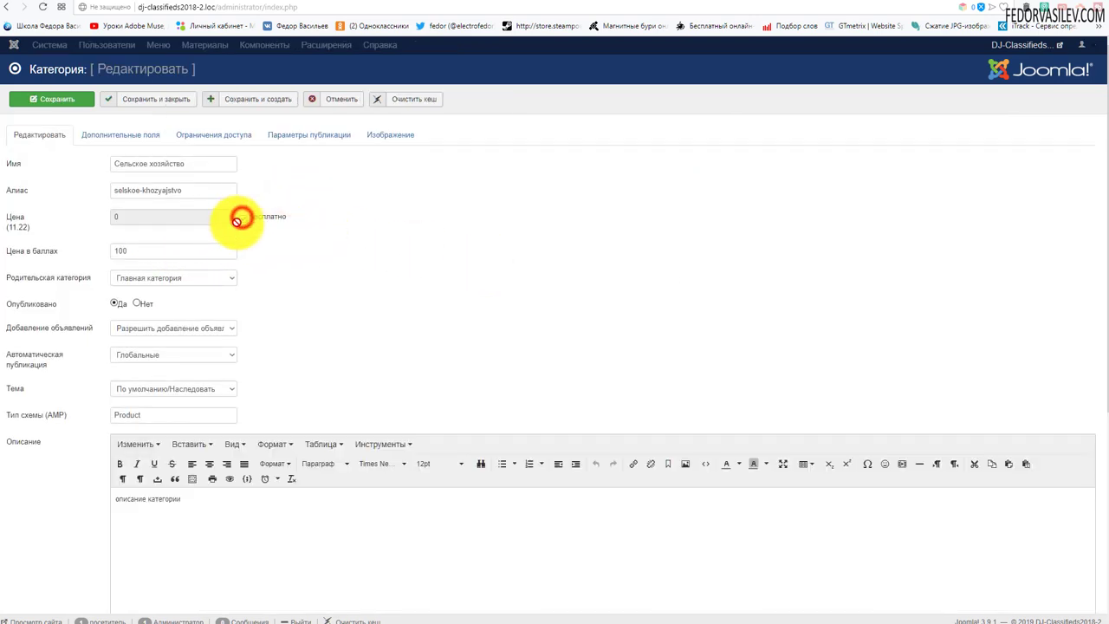
{"action": "left_click", "coordinate": [111, 217]}
{"action": "type", "text": "5"}
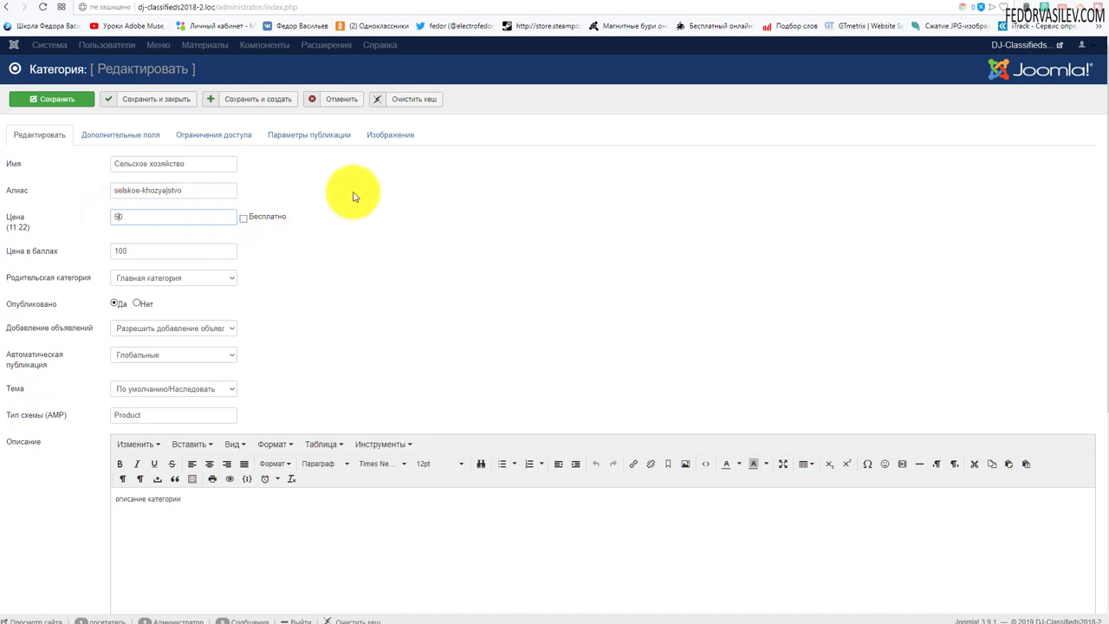
{"action": "left_click", "coordinate": [356, 189]}
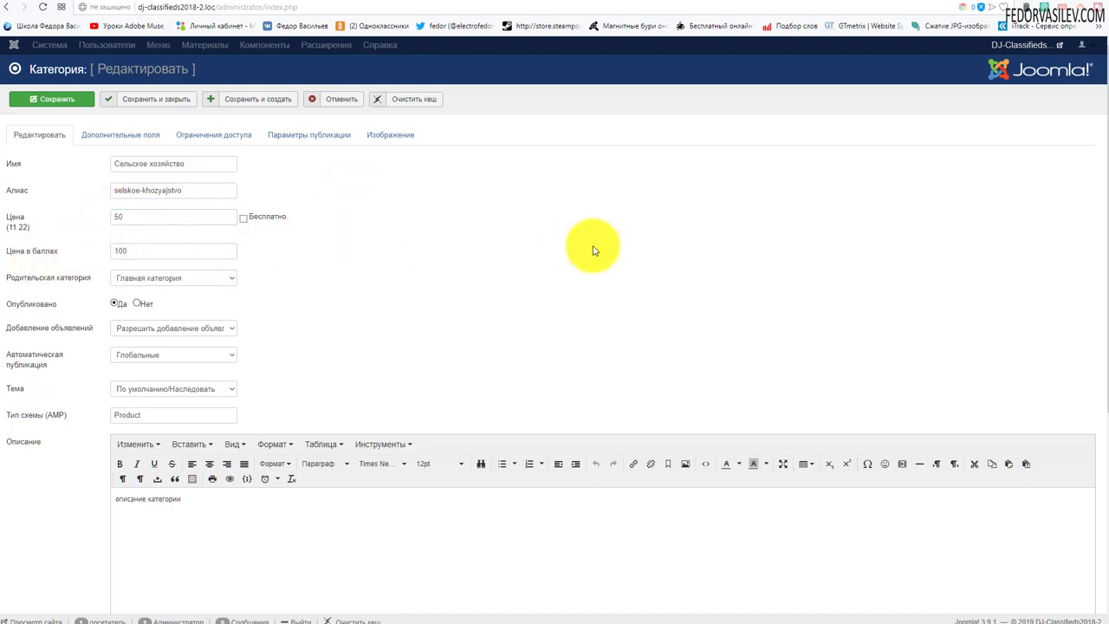
{"action": "scroll", "coordinate": [592, 249], "scroll_direction": "down", "scroll_amount": 3}
{"action": "scroll", "coordinate": [589, 248], "scroll_direction": "up", "scroll_amount": 3}
{"action": "left_click", "coordinate": [352, 101]}
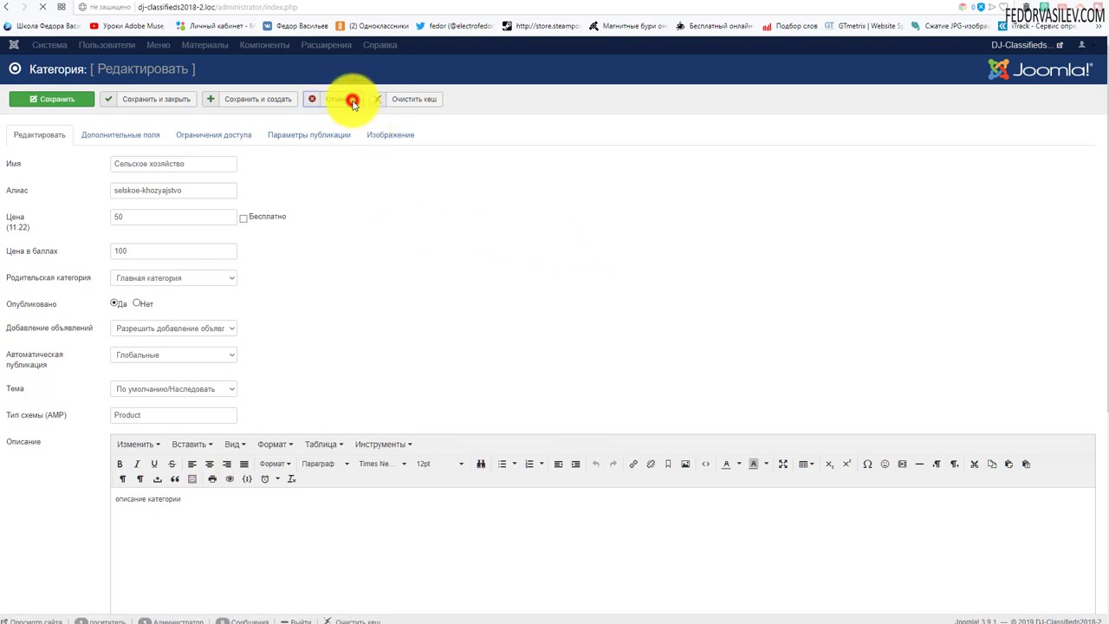
{"action": "scroll", "coordinate": [272, 339], "scroll_direction": "down", "scroll_amount": 2}
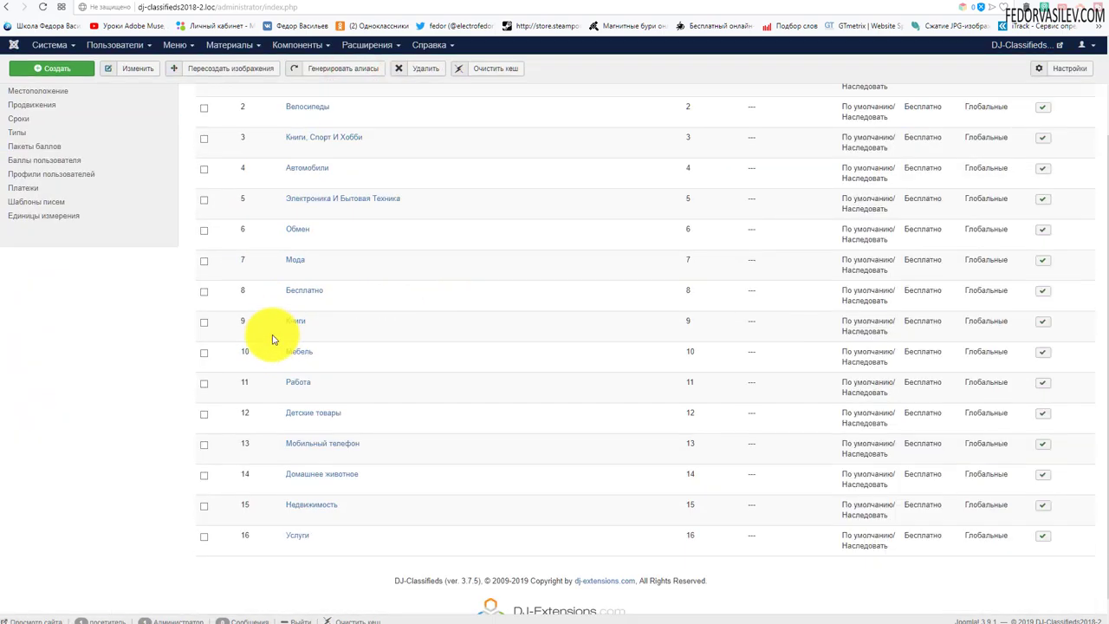
{"action": "scroll", "coordinate": [346, 399], "scroll_direction": "up", "scroll_amount": 2}
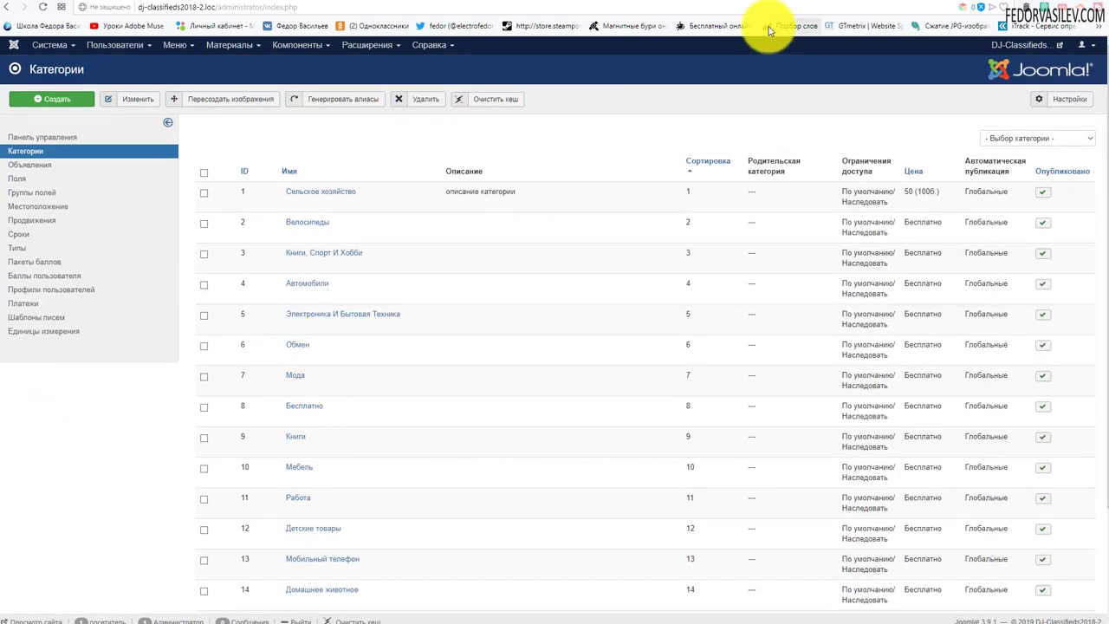
Switch to the site, start a new ad and check how the points price appears in its category choices
{"action": "left_click", "coordinate": [982, 7]}
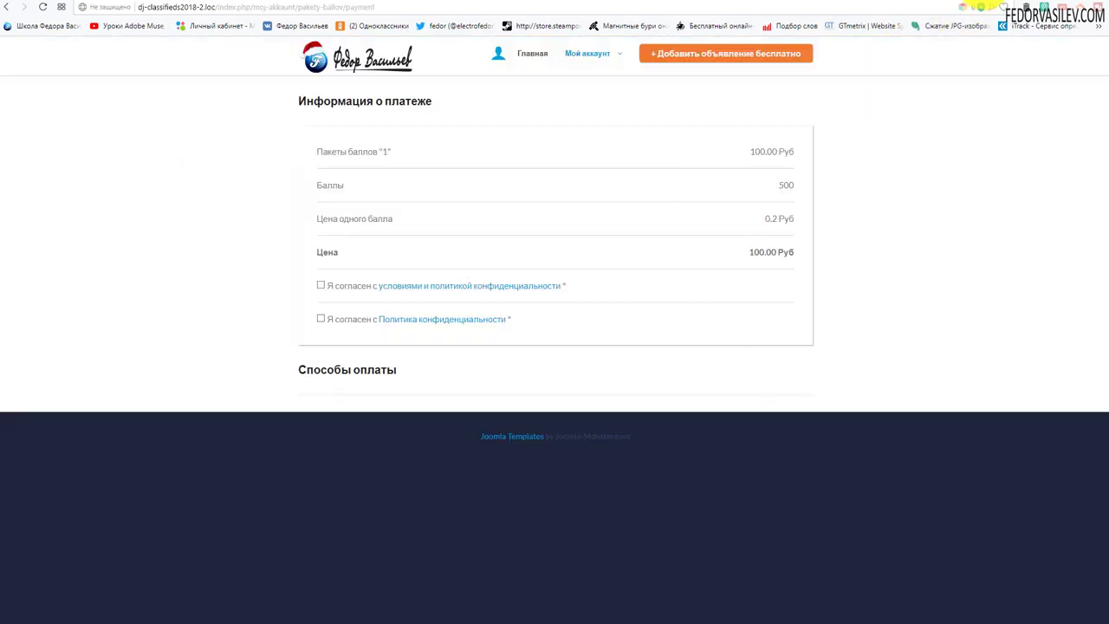
{"action": "left_click", "coordinate": [659, 57]}
{"action": "left_click", "coordinate": [513, 176]}
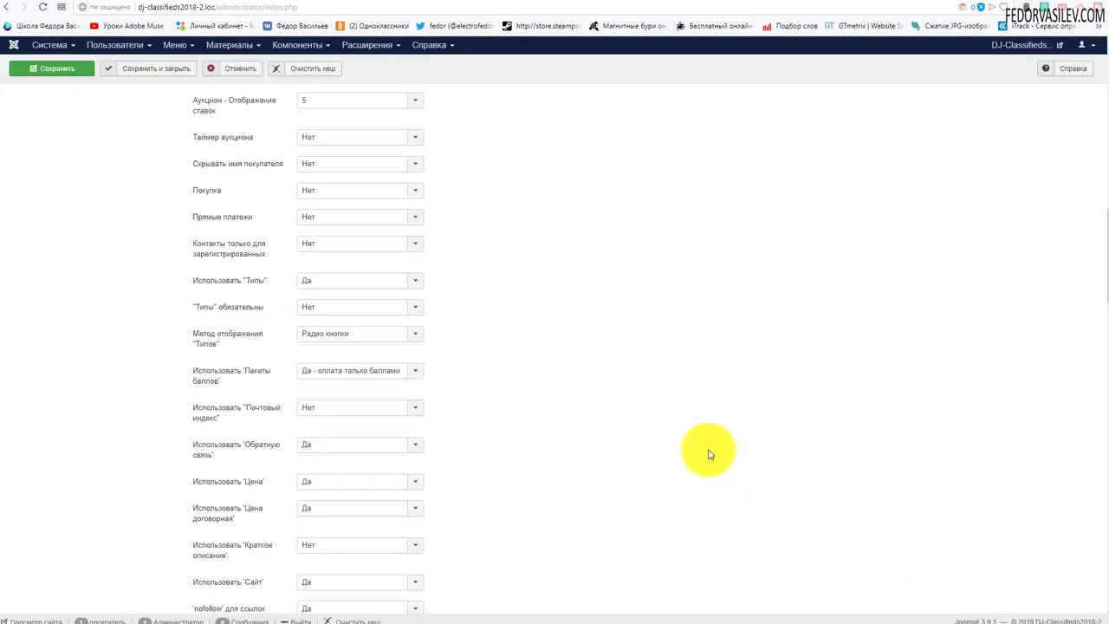
Look through the global DJ-Classifieds settings, from the basic options through the special ad settings to the notification settings
{"action": "scroll", "coordinate": [213, 378], "scroll_direction": "up", "scroll_amount": 5}
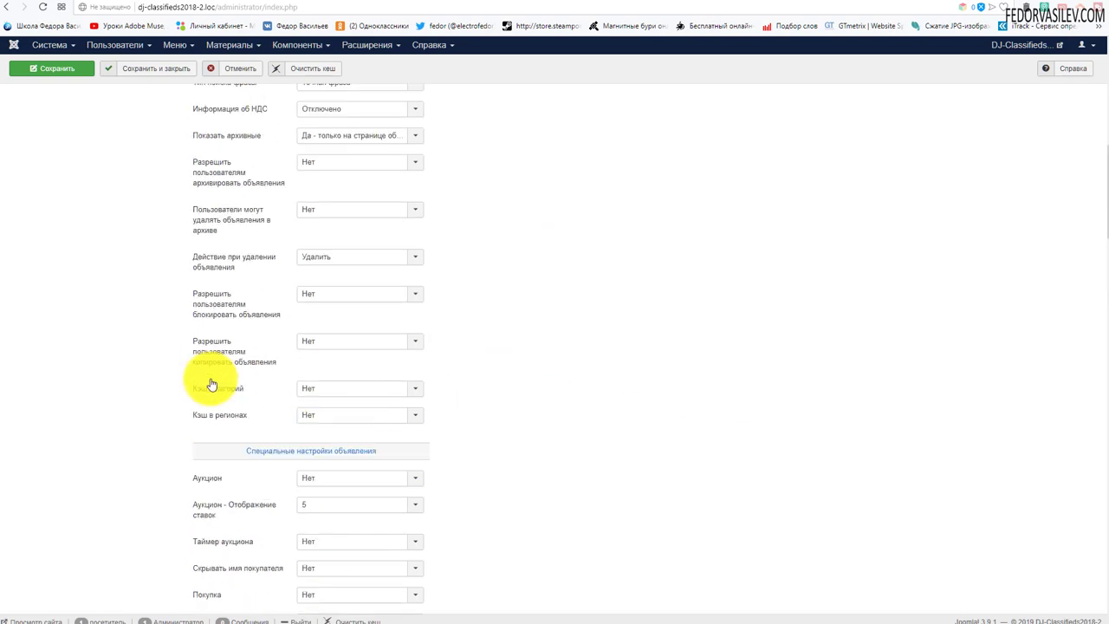
{"action": "scroll", "coordinate": [210, 384], "scroll_direction": "up", "scroll_amount": 10}
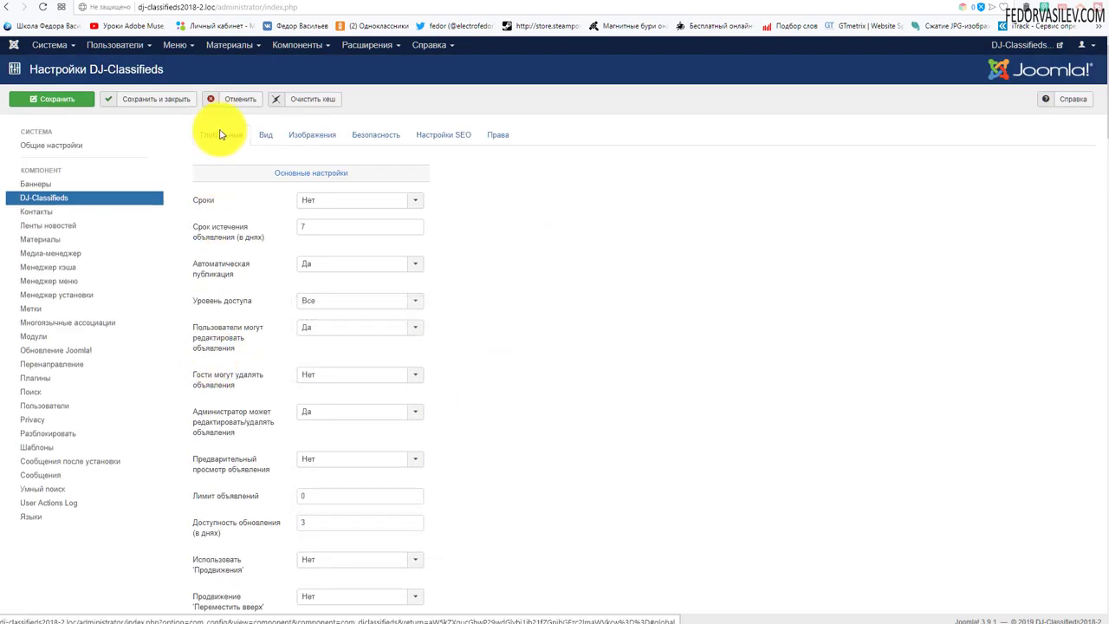
{"action": "scroll", "coordinate": [520, 245], "scroll_direction": "down", "scroll_amount": 10}
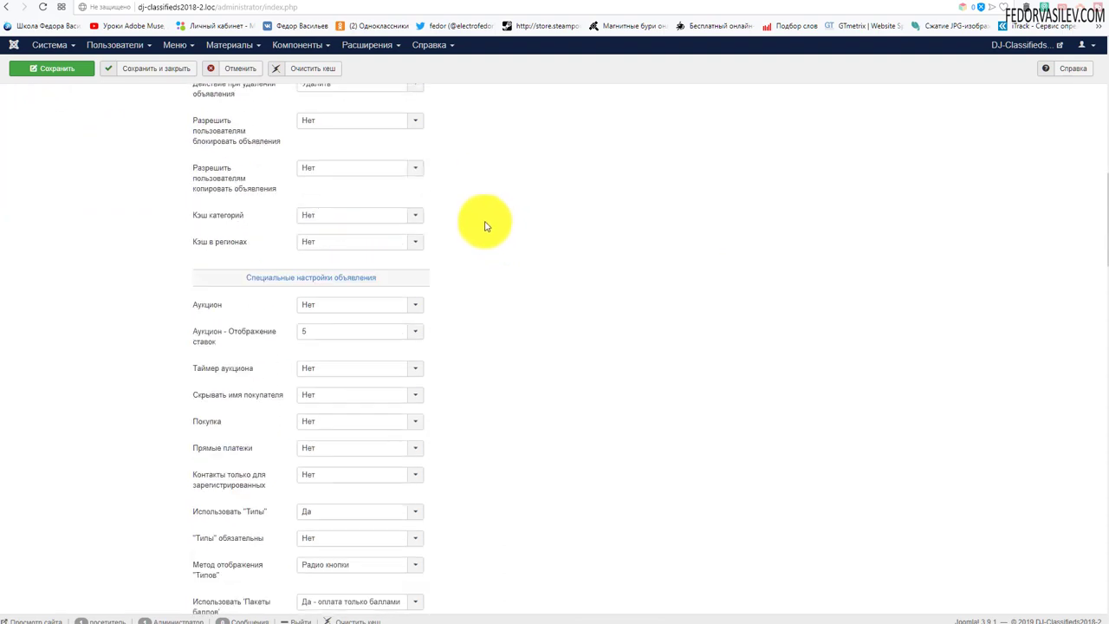
{"action": "scroll", "coordinate": [485, 227], "scroll_direction": "down", "scroll_amount": 10}
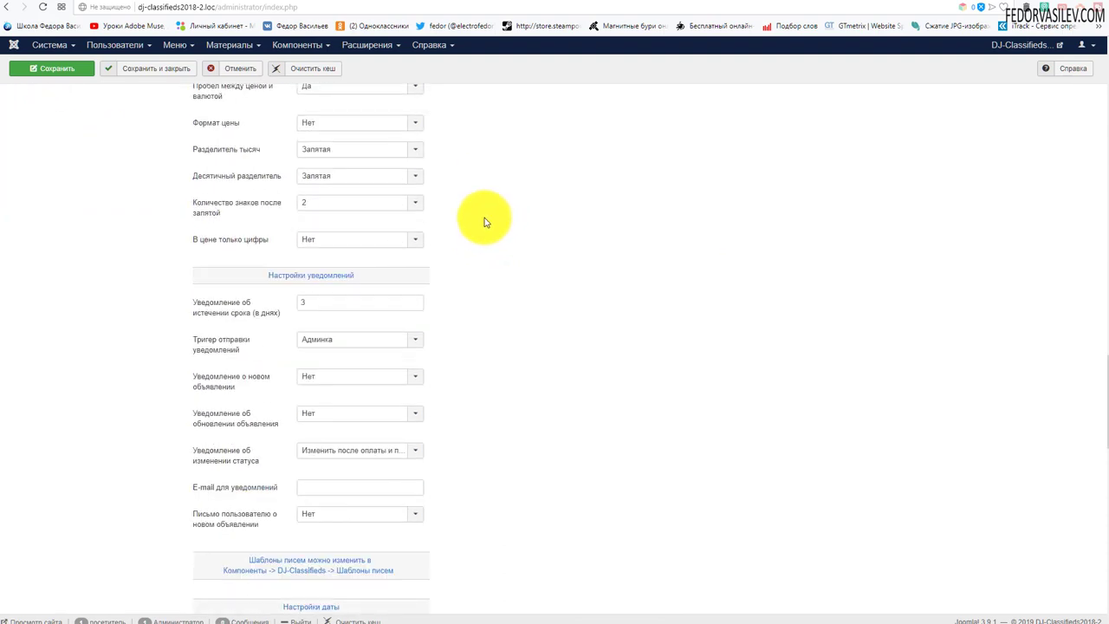
{"action": "scroll", "coordinate": [485, 223], "scroll_direction": "up", "scroll_amount": 10}
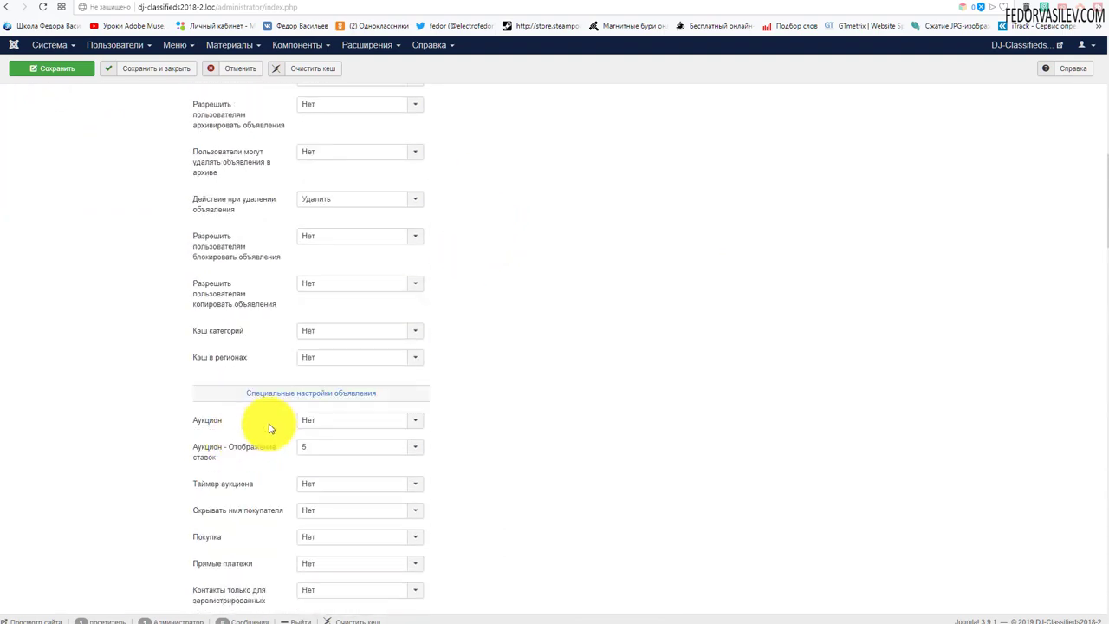
{"action": "scroll", "coordinate": [519, 320], "scroll_direction": "down", "scroll_amount": 5}
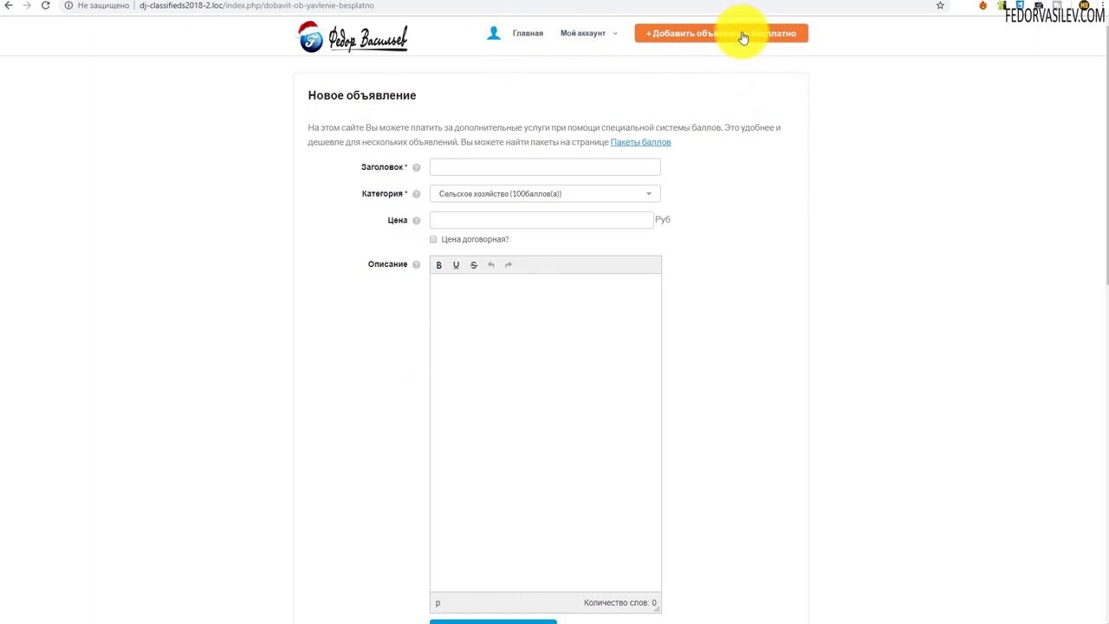
Reopen the new ad form on the site and read the notice about paying for additional services with points
{"action": "left_click", "coordinate": [687, 37]}
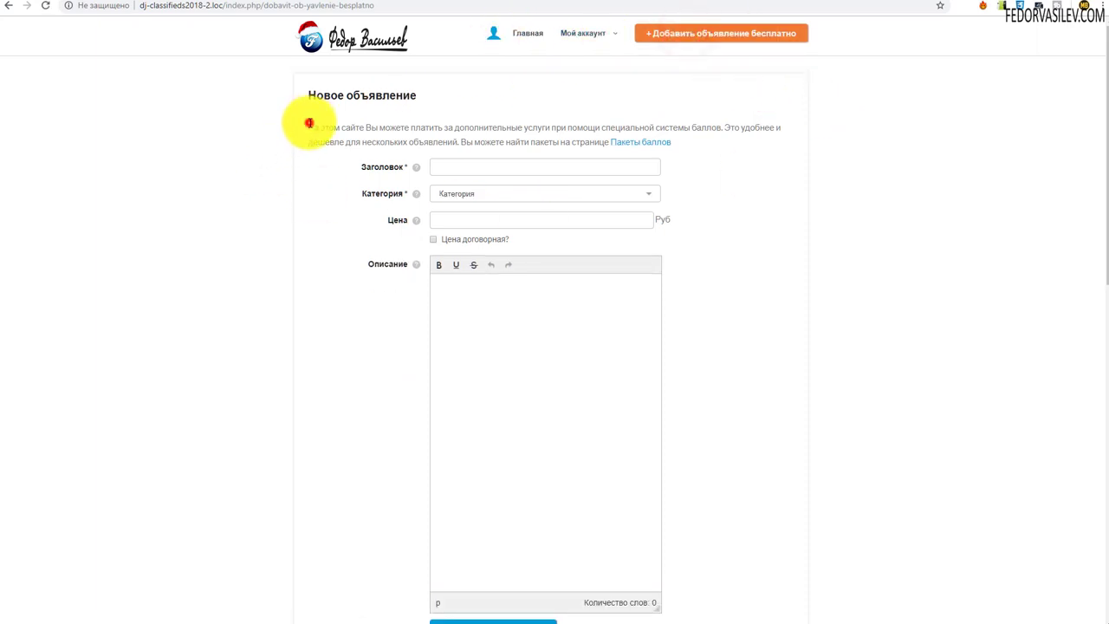
{"action": "left_click_drag", "start_coordinate": [309, 122], "coordinate": [667, 143]}
{"action": "left_click", "coordinate": [702, 161]}
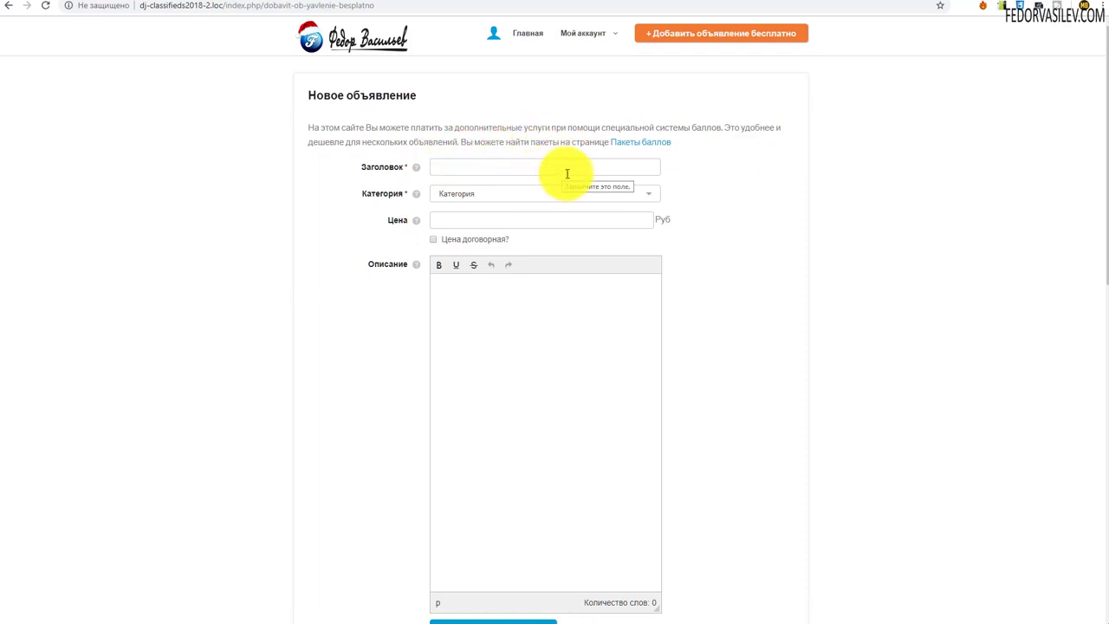
Follow the notice's "Пакеты баллов" link to view the packages, return to the new ad form and look over its fields
{"action": "left_click", "coordinate": [646, 144]}
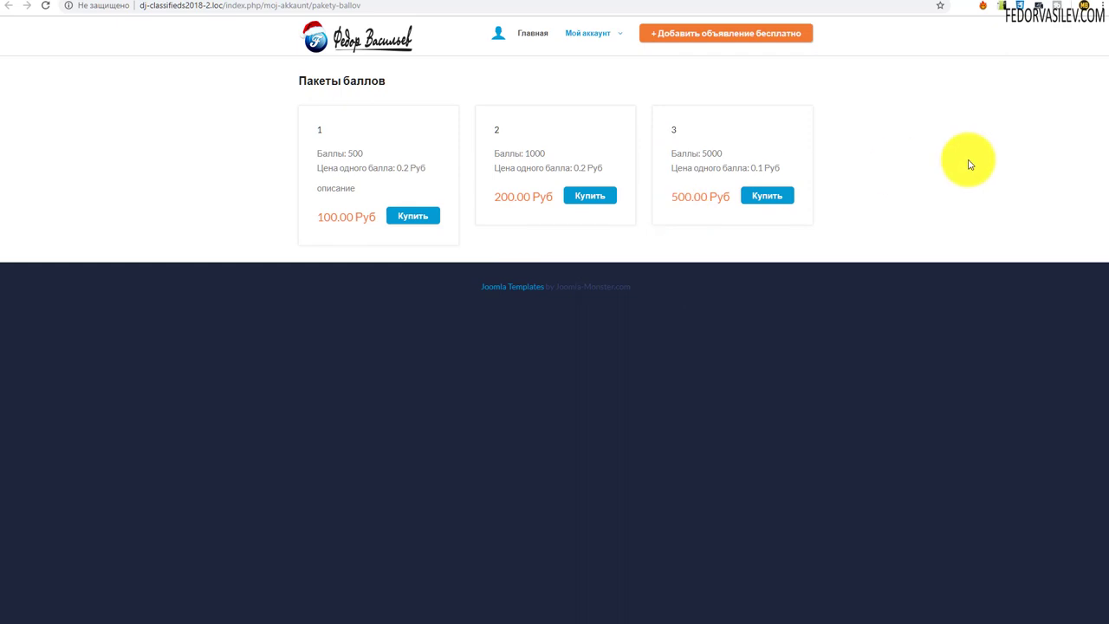
{"action": "key", "text": "alt+Left"}
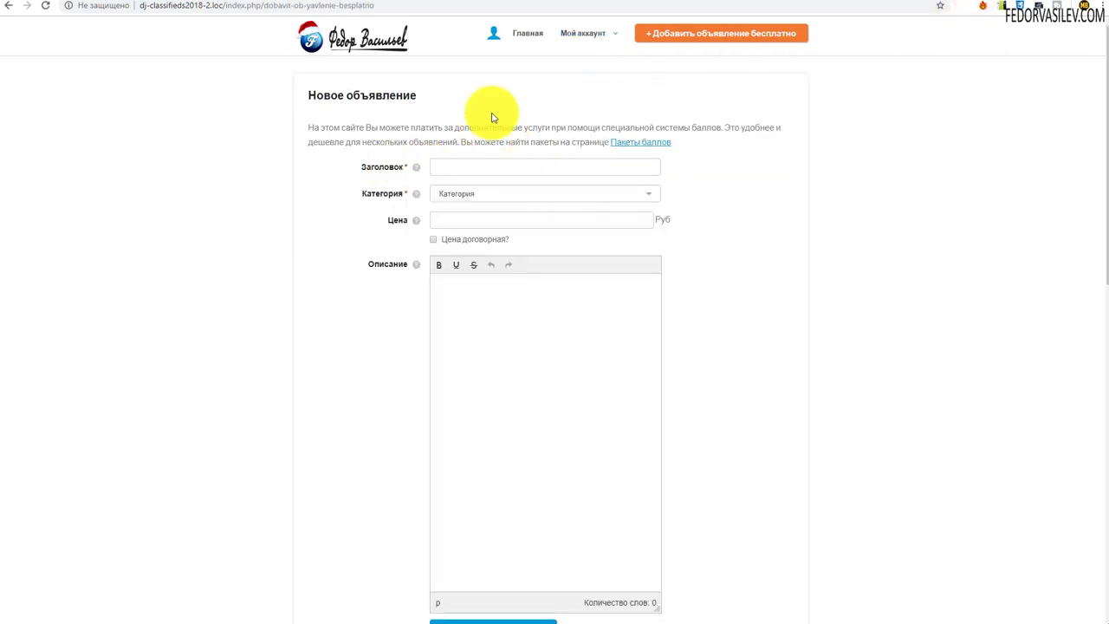
{"action": "scroll", "coordinate": [678, 164], "scroll_direction": "down", "scroll_amount": 3}
{"action": "scroll", "coordinate": [682, 164], "scroll_direction": "up", "scroll_amount": 3}
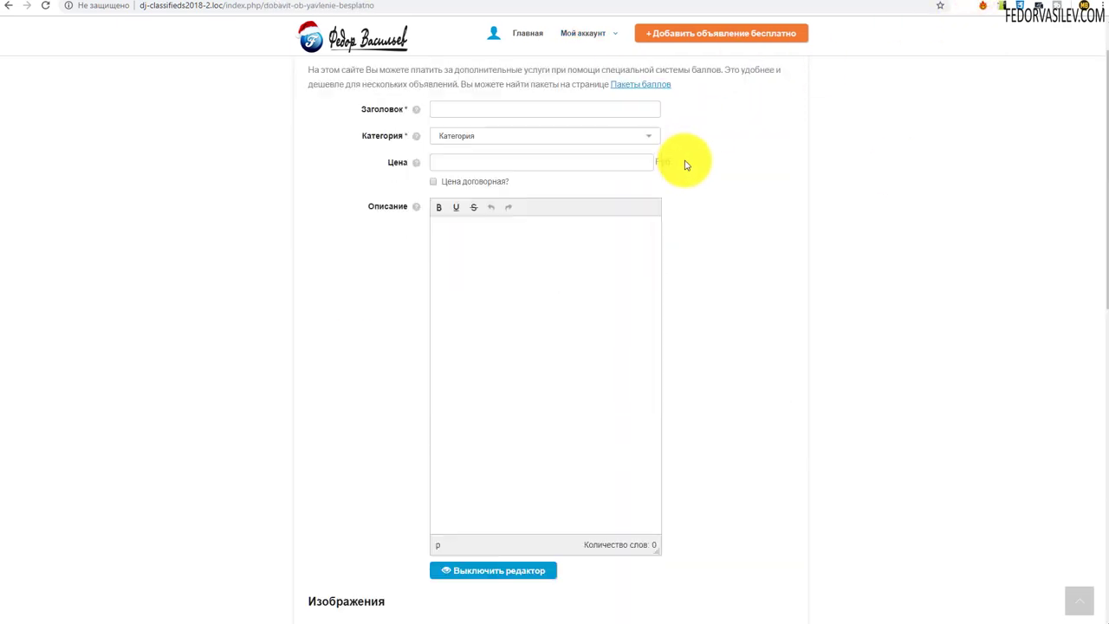
{"action": "left_click", "coordinate": [474, 203]}
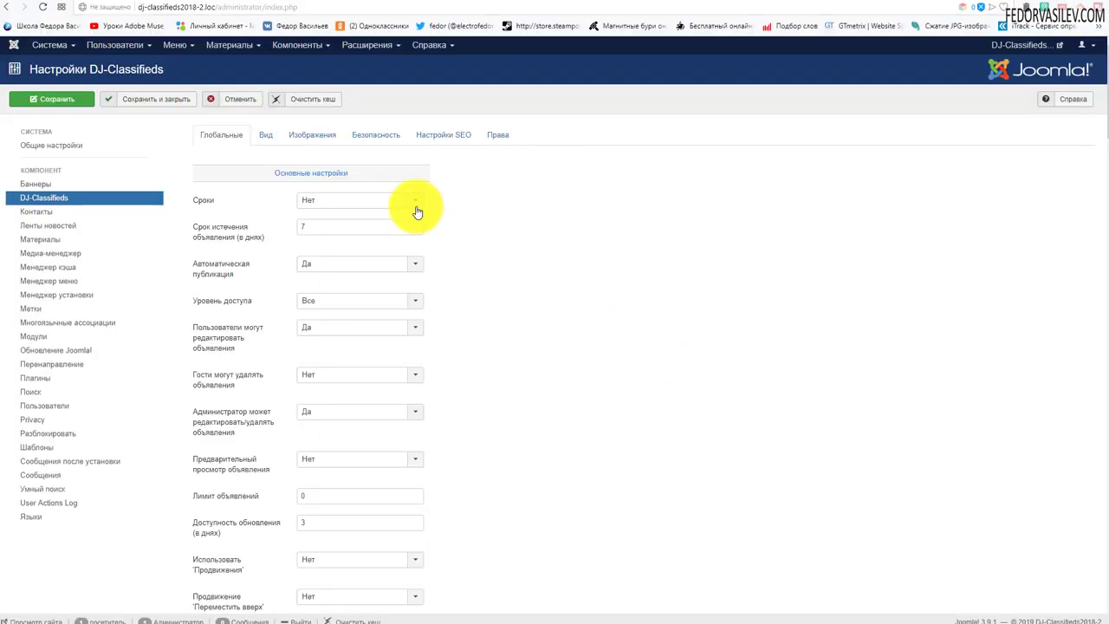
Leave the component settings without saving and, among the payment plugins, enable "DJ Classifieds Paypal payment" and open its settings
{"action": "left_click", "coordinate": [239, 100]}
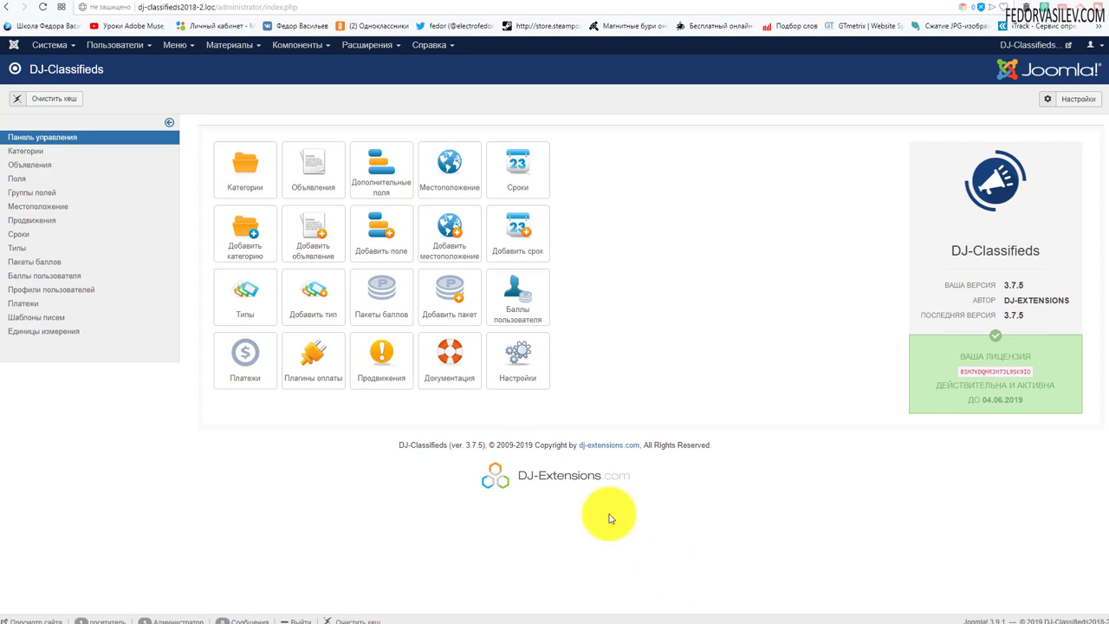
{"action": "left_click", "coordinate": [311, 367]}
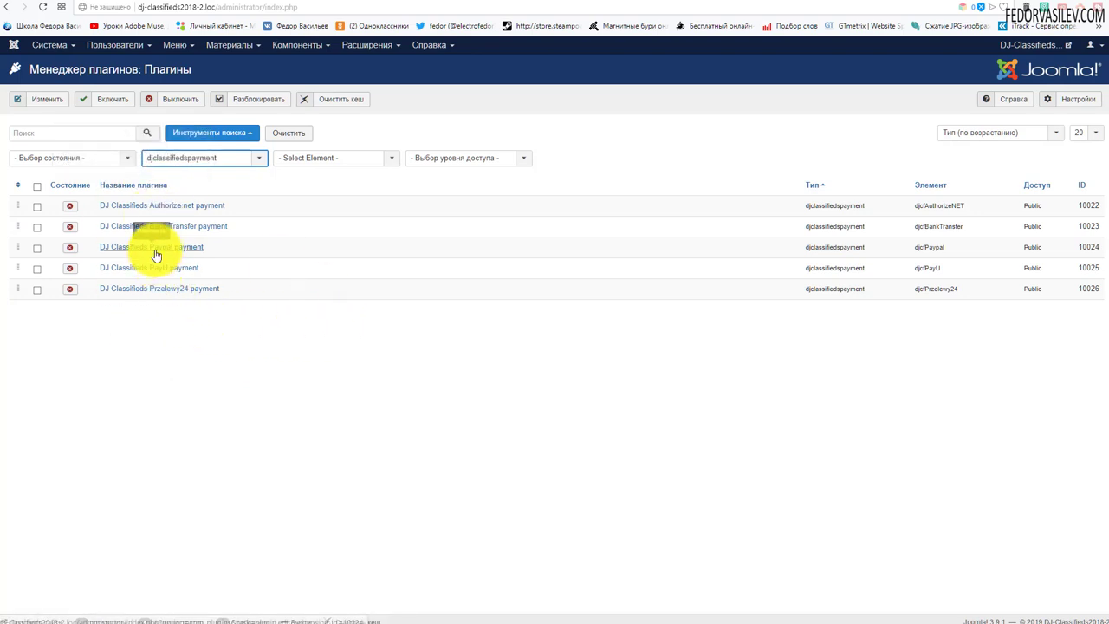
{"action": "left_click", "coordinate": [69, 247]}
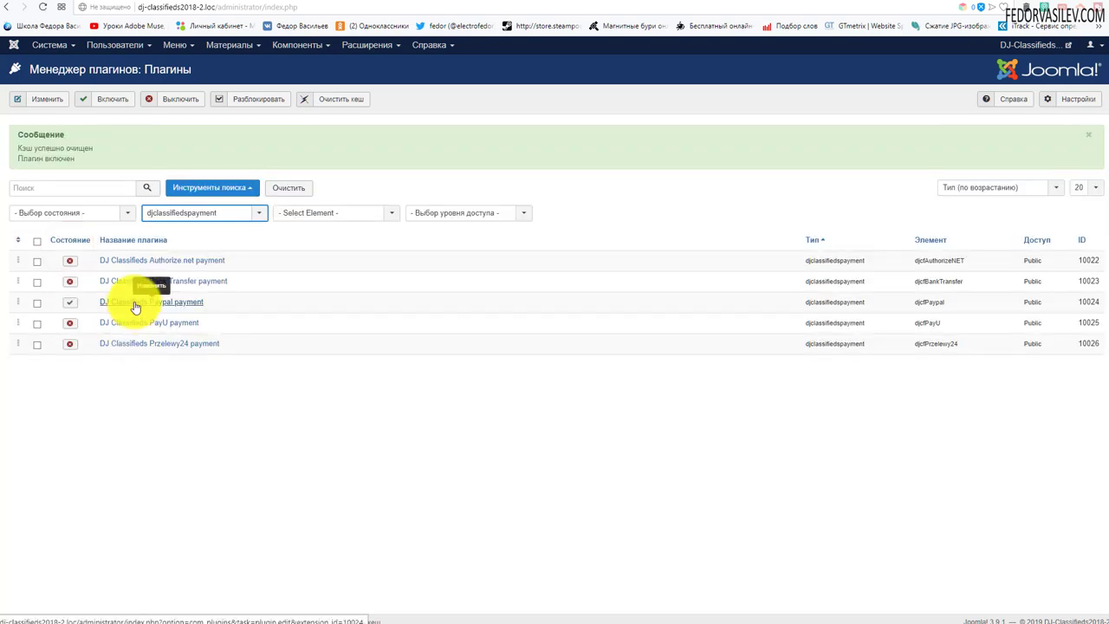
{"action": "left_click", "coordinate": [135, 303]}
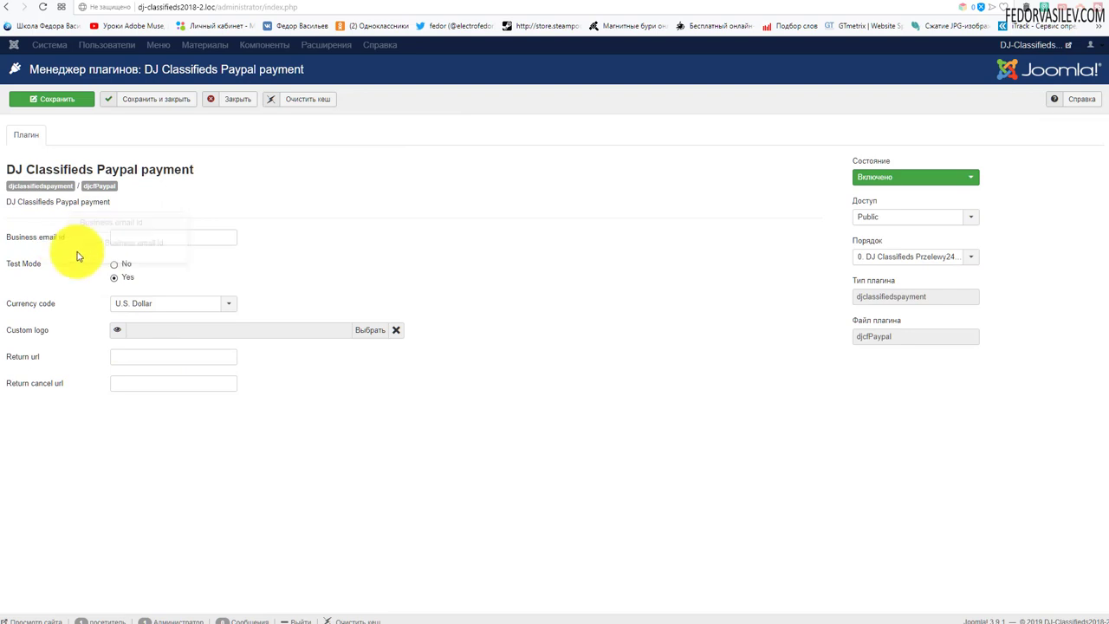
Fill in the PayPal plugin's "Business email id" with the account's e-mail address
{"action": "left_click", "coordinate": [133, 235]}
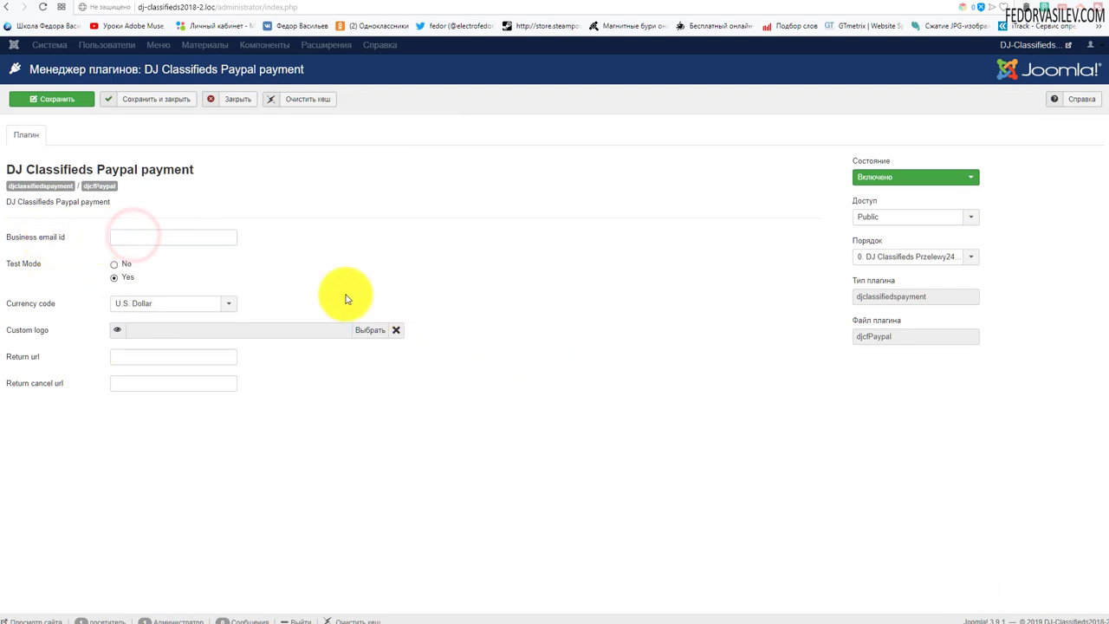
{"action": "right_click", "coordinate": [158, 237]}
{"action": "left_click", "coordinate": [181, 312]}
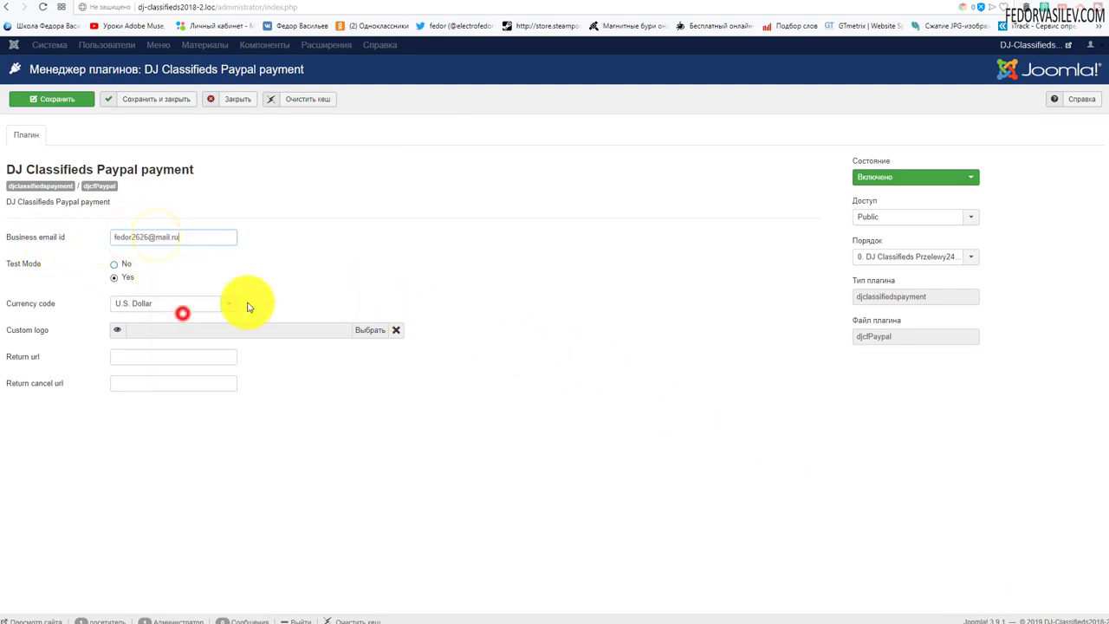
{"action": "left_click", "coordinate": [293, 264]}
Try the No and Yes options of the PayPal plugin's Test Mode and leave it set to Yes
{"action": "left_click", "coordinate": [113, 263]}
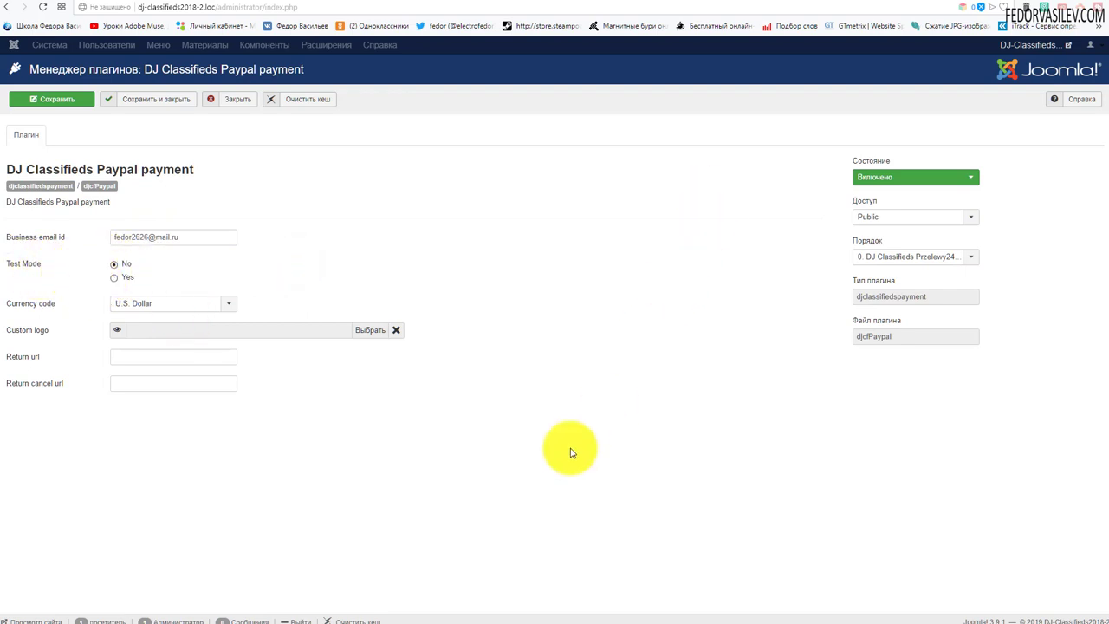
{"action": "left_click", "coordinate": [113, 277]}
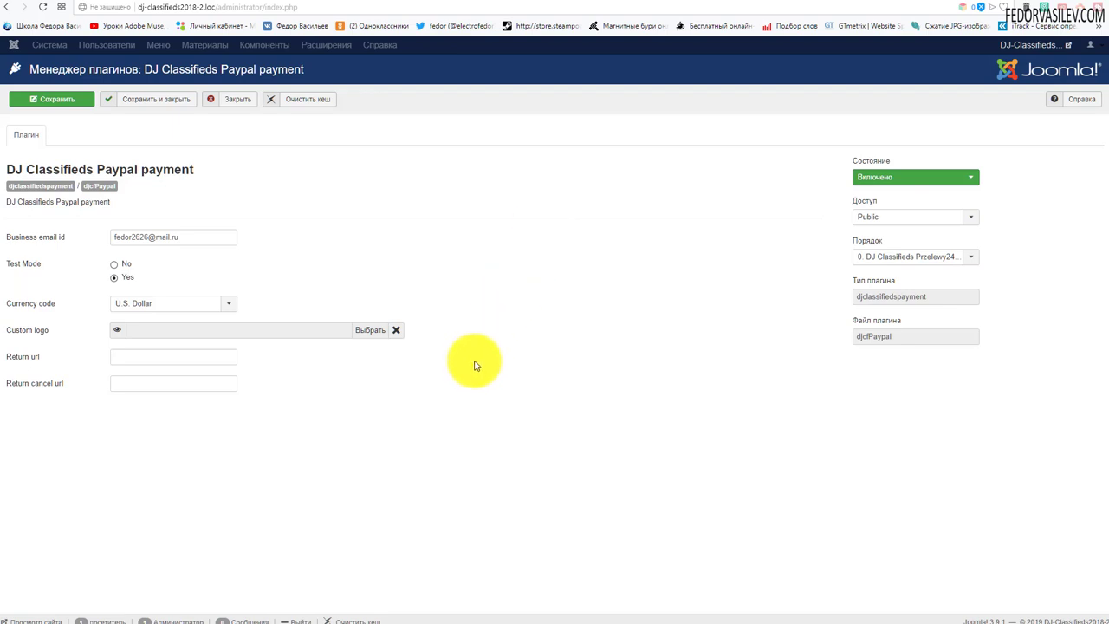
{"action": "left_click", "coordinate": [115, 275]}
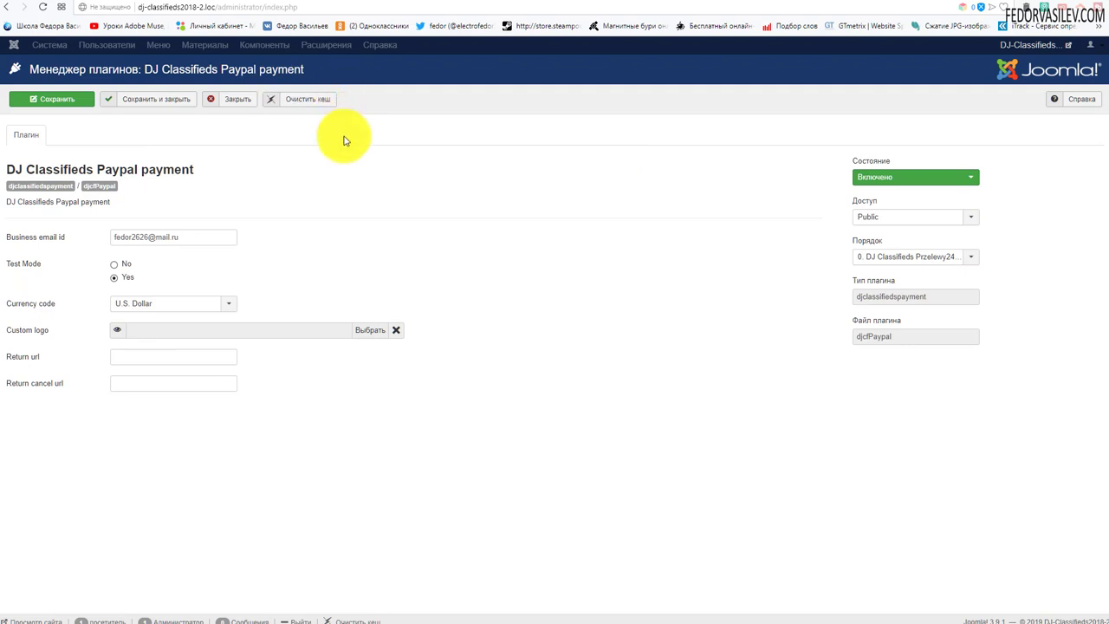
{"action": "mouse_move", "coordinate": [16, 269]}
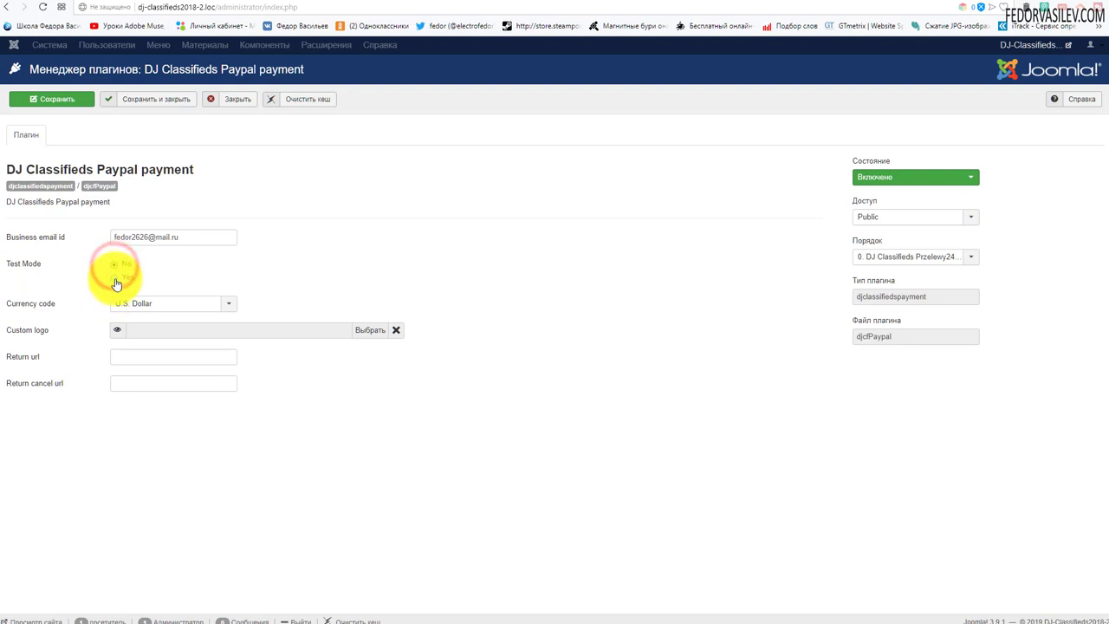
{"action": "left_click", "coordinate": [113, 276]}
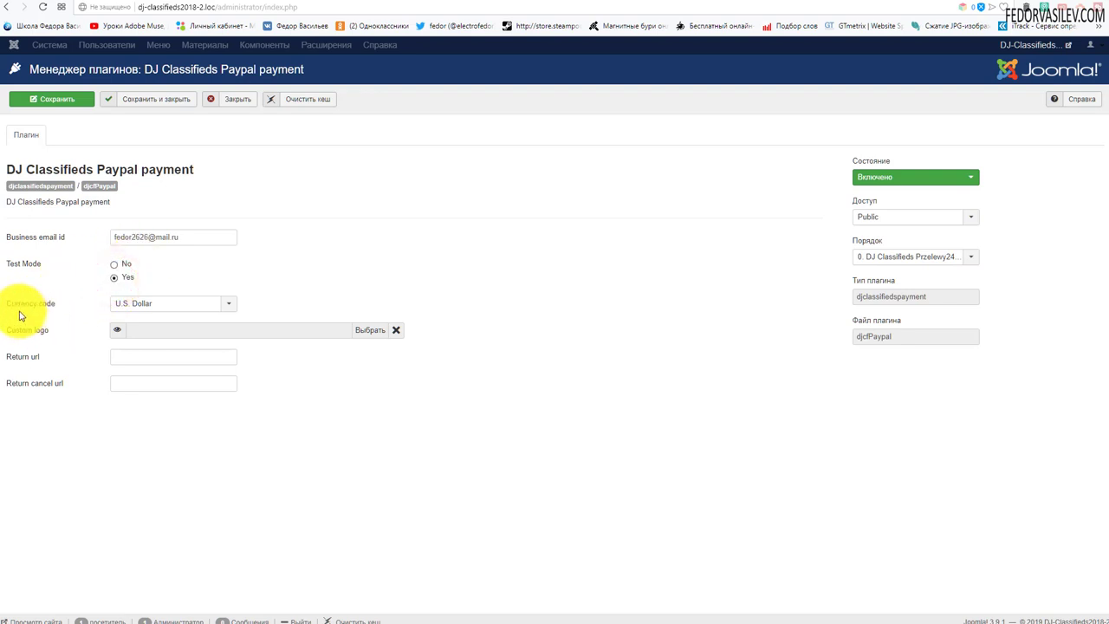
Set the PayPal plugin's currency code to Russian Ruble
{"action": "left_click", "coordinate": [132, 303]}
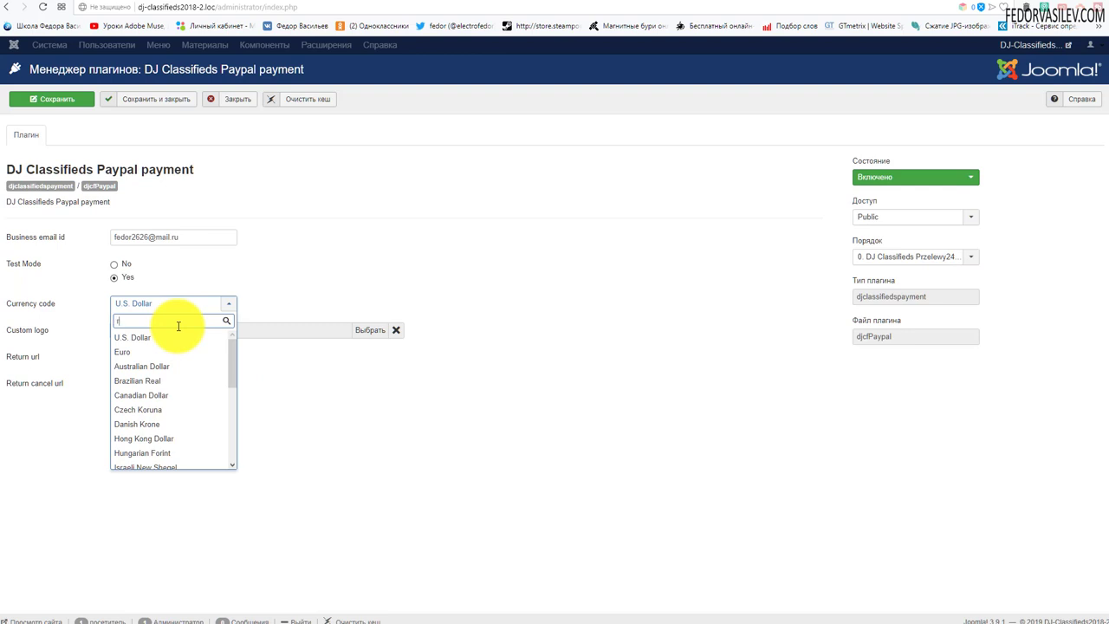
{"action": "type", "text": "u"}
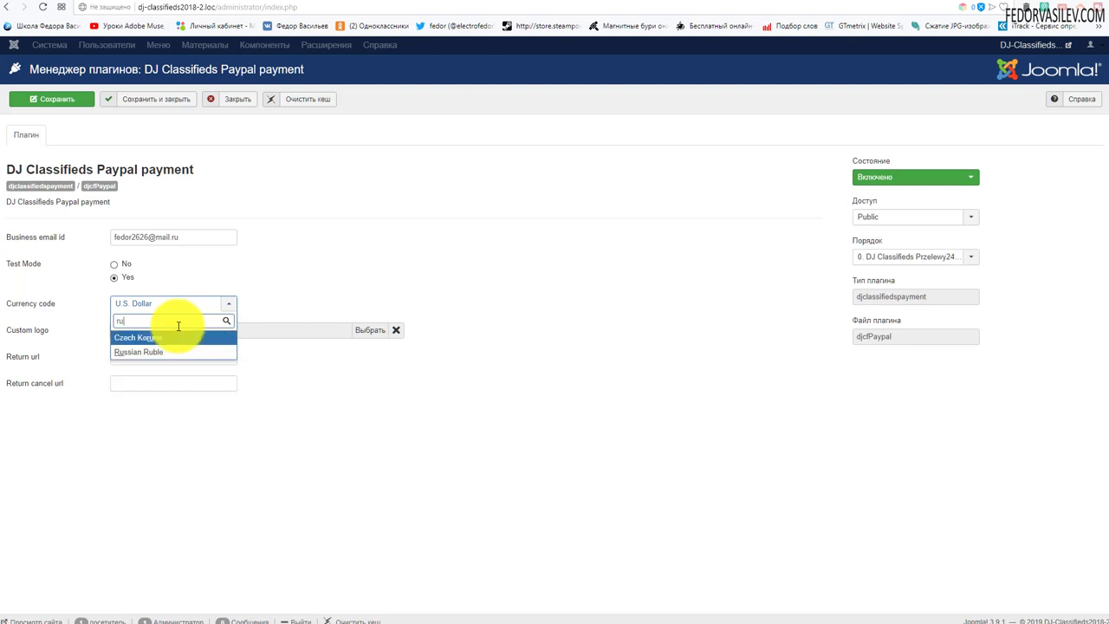
{"action": "left_click", "coordinate": [123, 353]}
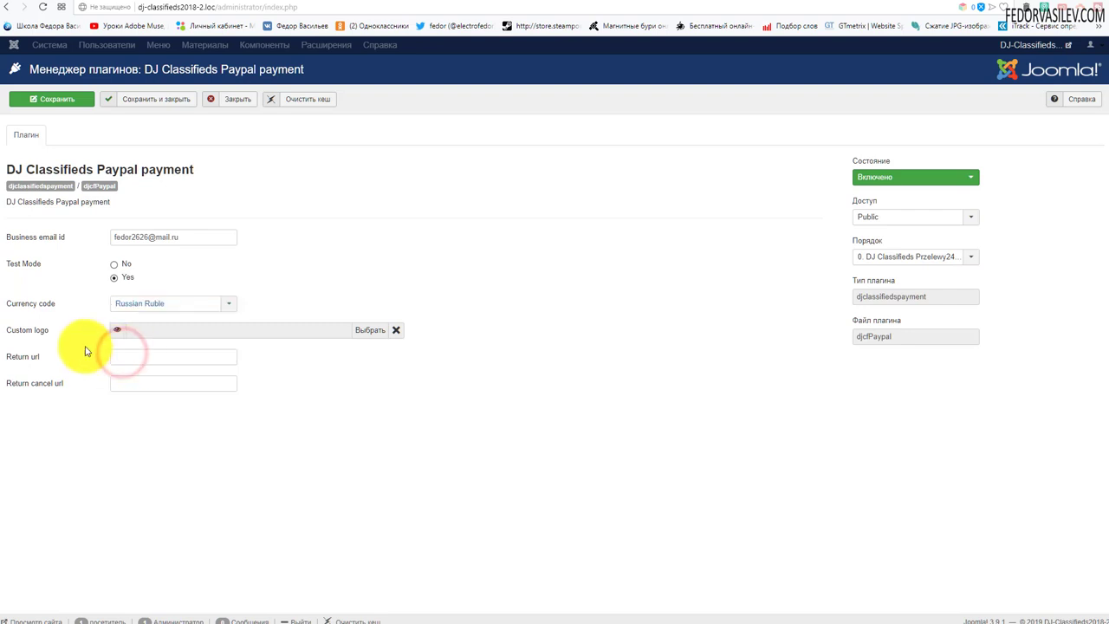
Insert the image logo-2015-NG.png as the PayPal plugin's custom logo
{"action": "mouse_move", "coordinate": [23, 332]}
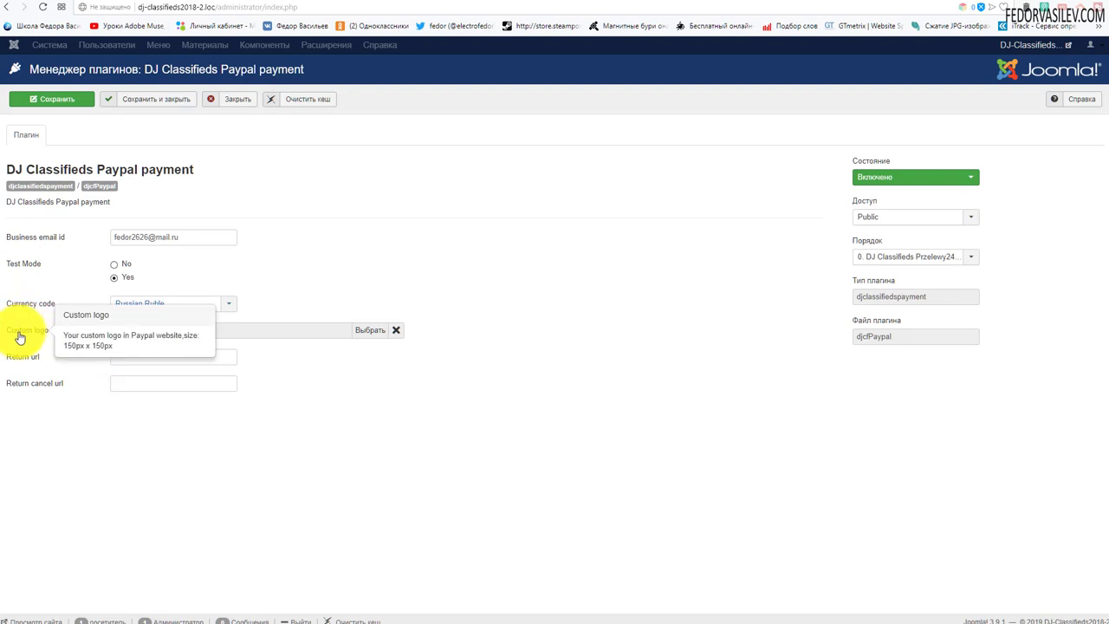
{"action": "left_click", "coordinate": [370, 330]}
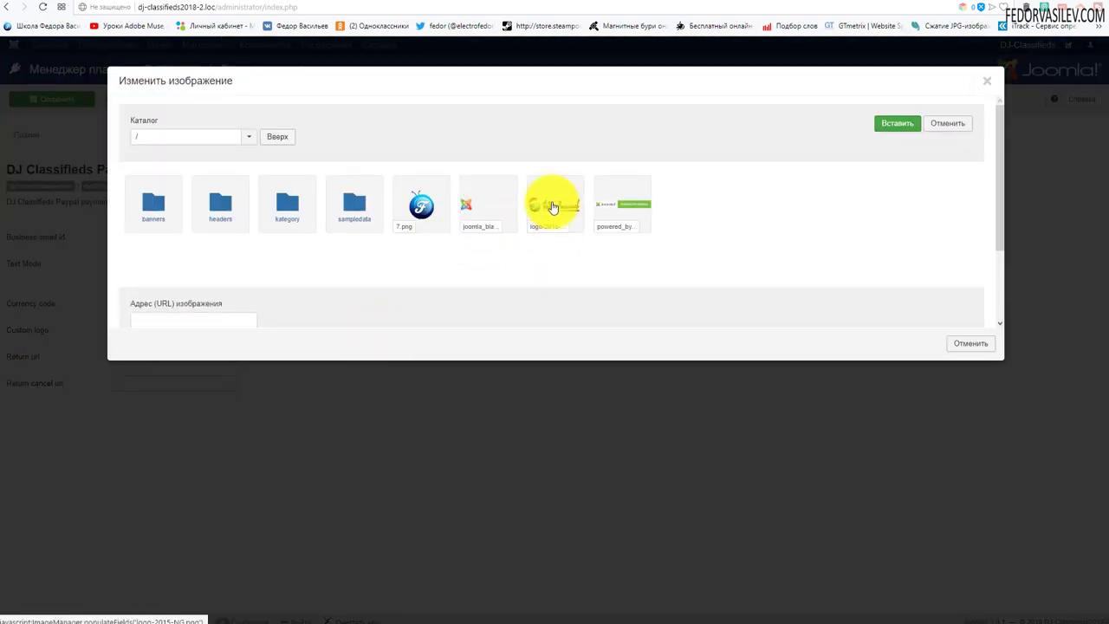
{"action": "left_click", "coordinate": [549, 204]}
{"action": "left_click", "coordinate": [897, 123]}
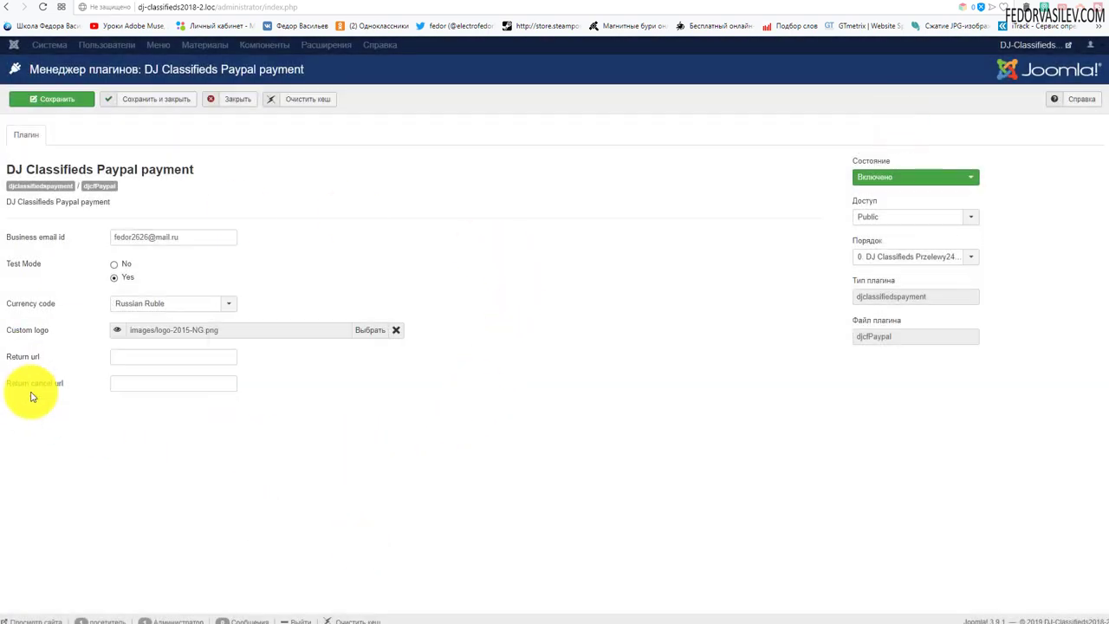
Read the explanations of the "Return url" and "Return cancel url" fields, leaving both empty
{"action": "mouse_move", "coordinate": [24, 364]}
{"action": "left_click", "coordinate": [185, 358]}
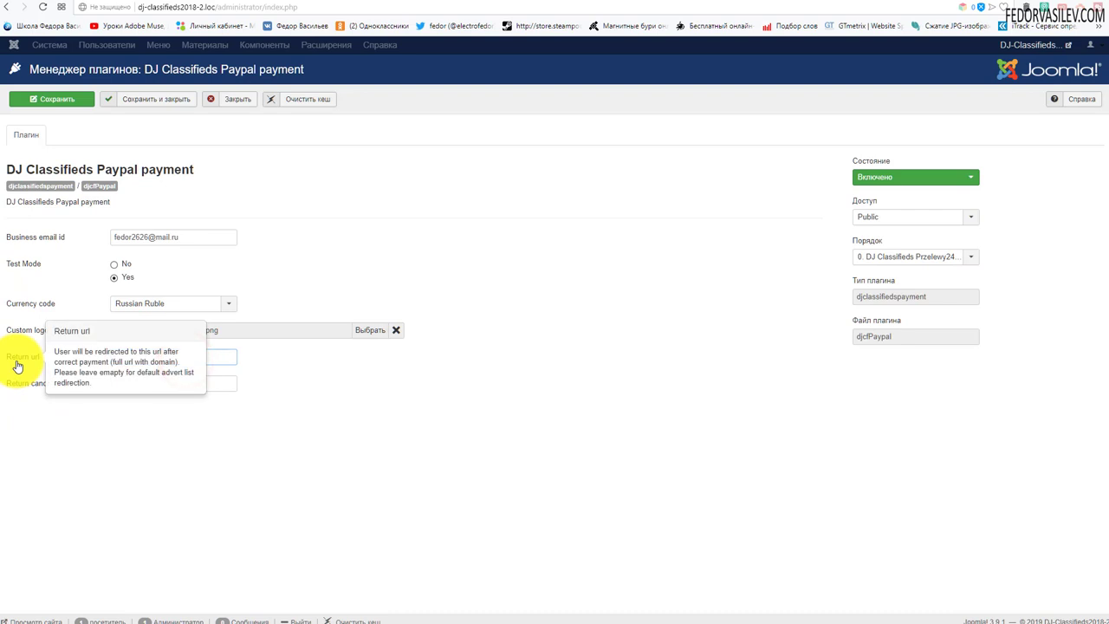
{"action": "mouse_move", "coordinate": [37, 392]}
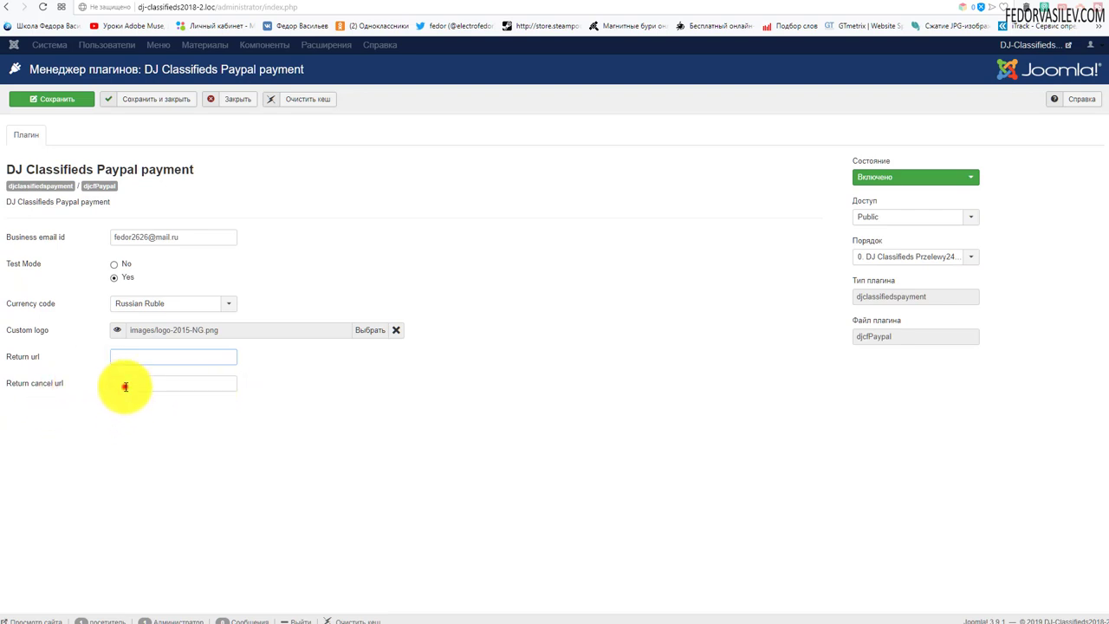
{"action": "left_click", "coordinate": [125, 386]}
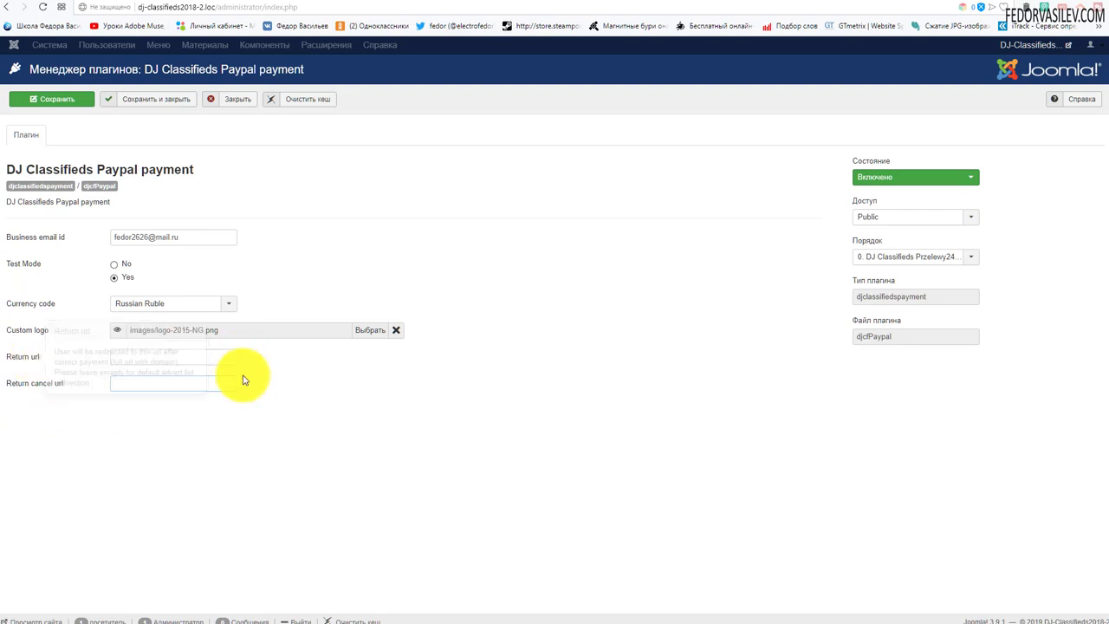
{"action": "left_click", "coordinate": [326, 385]}
{"action": "mouse_move", "coordinate": [23, 365]}
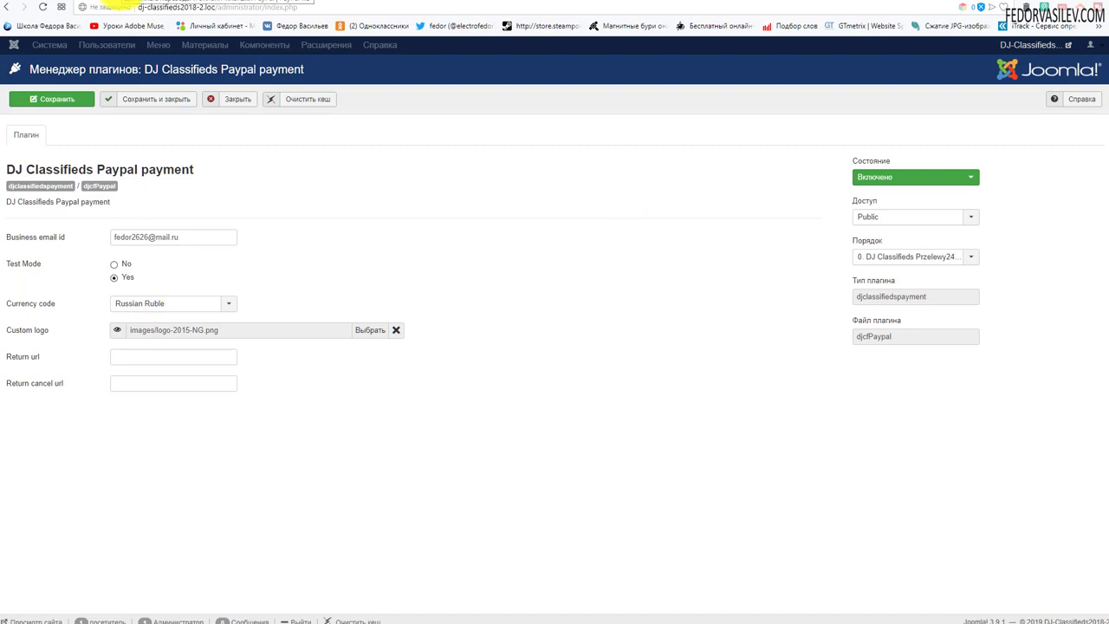
Look over the PayPal website's home page
{"action": "left_click", "coordinate": [121, 1]}
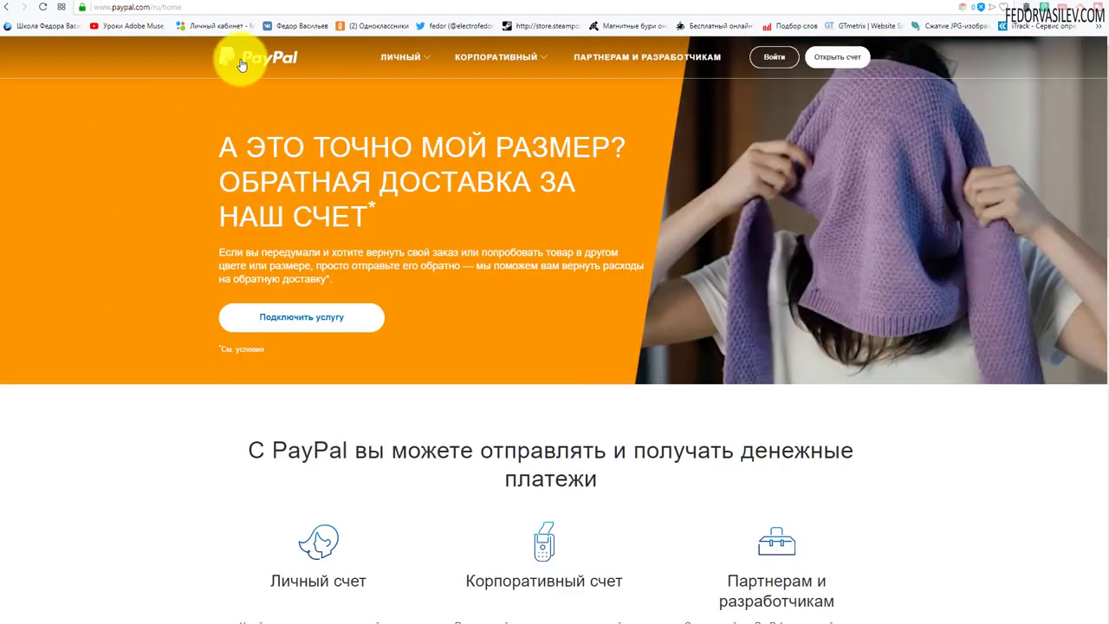
{"action": "scroll", "coordinate": [868, 233], "scroll_direction": "down", "scroll_amount": 7}
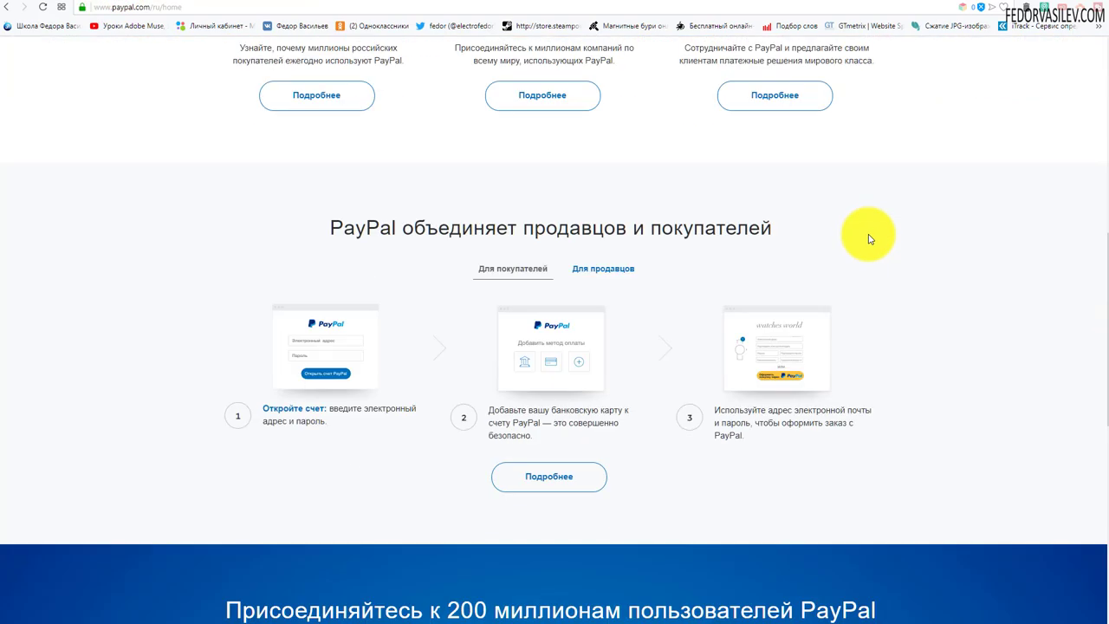
{"action": "scroll", "coordinate": [863, 236], "scroll_direction": "up", "scroll_amount": 7}
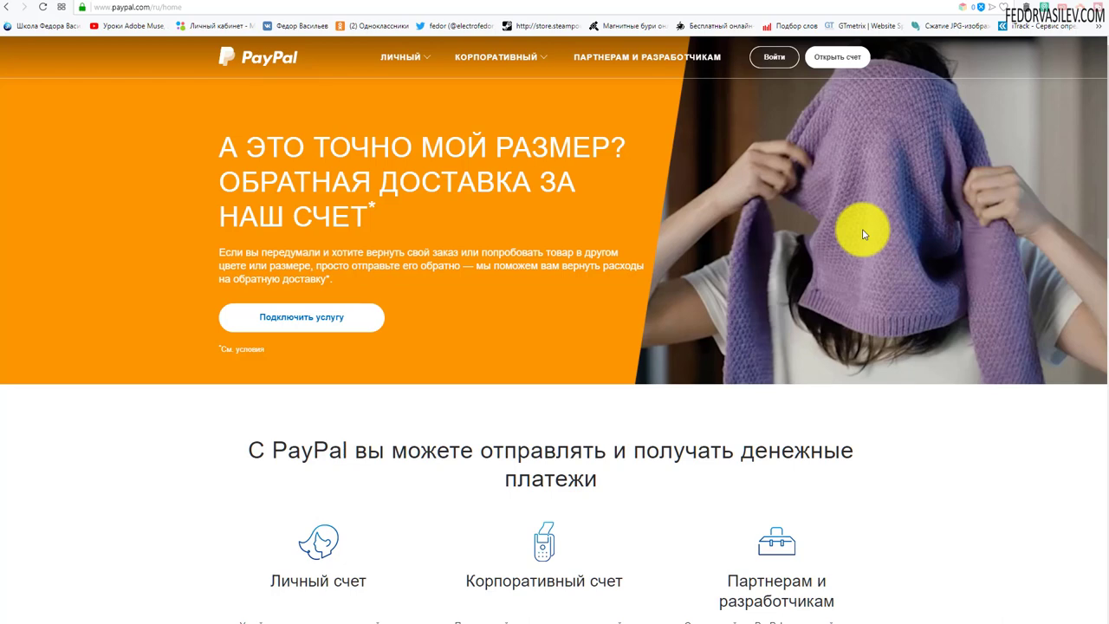
Return to the DJ Classifieds Paypal payment plugin, save its settings and close it
{"action": "key", "text": "ctrl+Tab"}
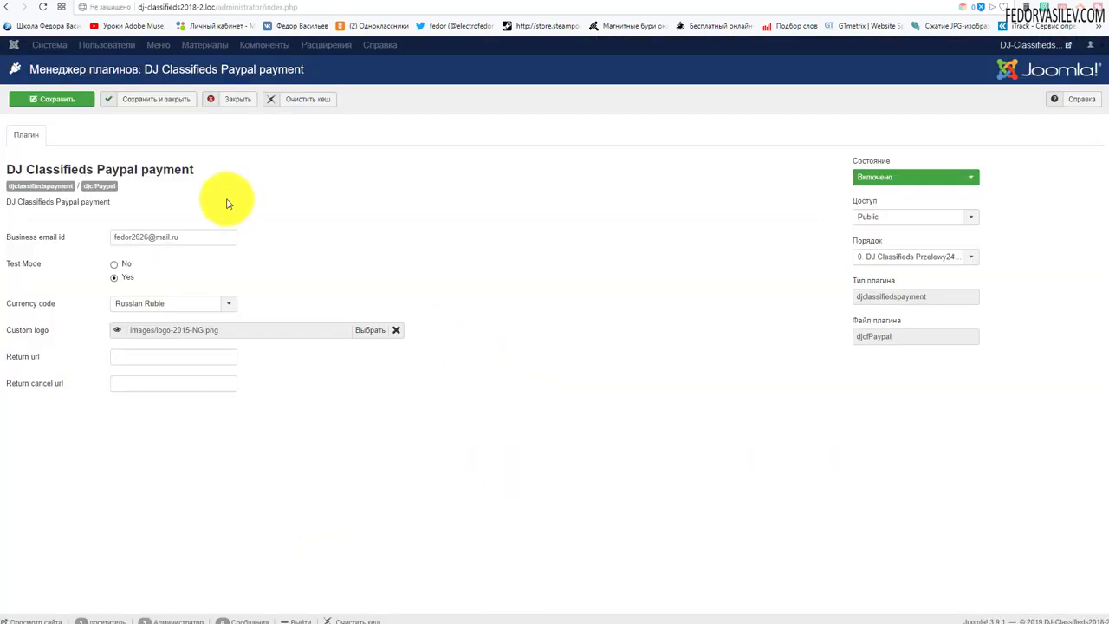
{"action": "left_click", "coordinate": [155, 99]}
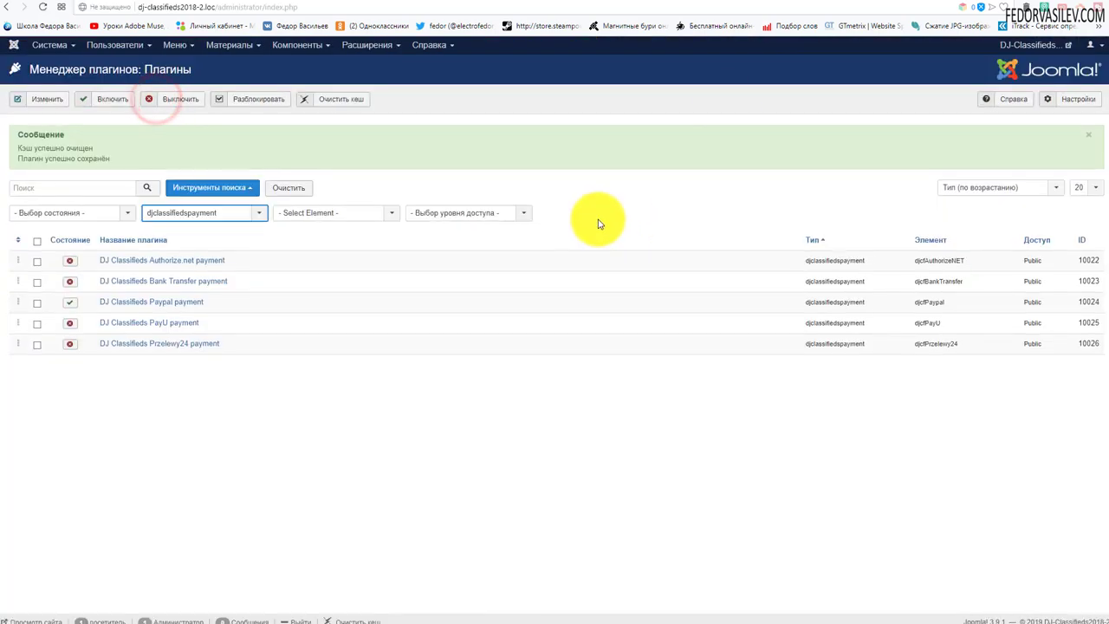
Open the points packages page on the site's front end and start buying package 1 with 500 points
{"action": "key", "text": "ctrl+Tab"}
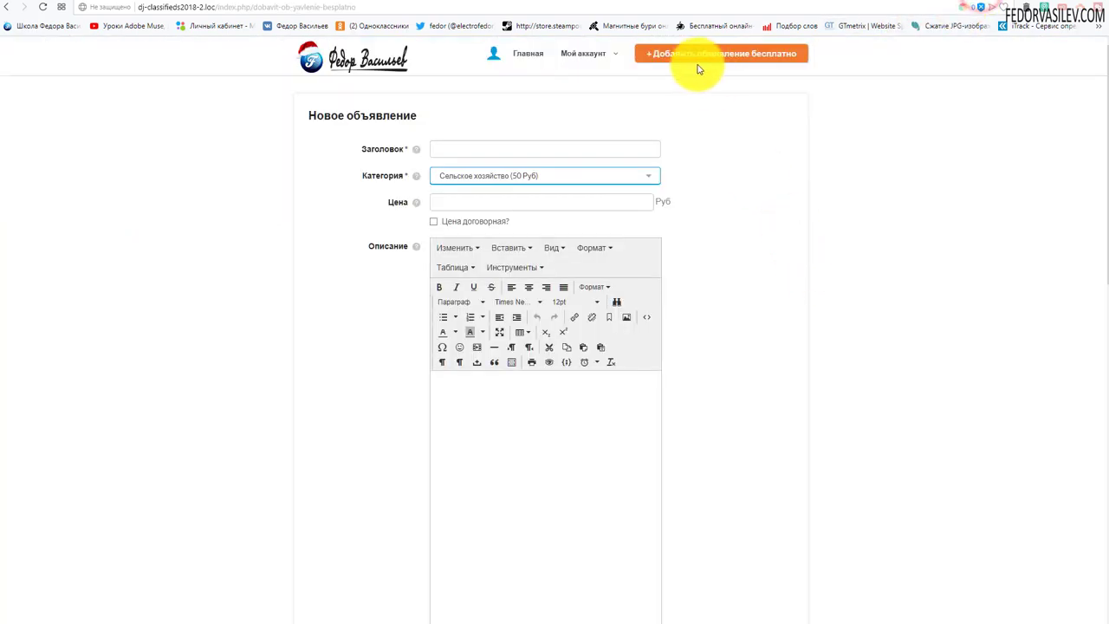
{"action": "mouse_move", "coordinate": [577, 53]}
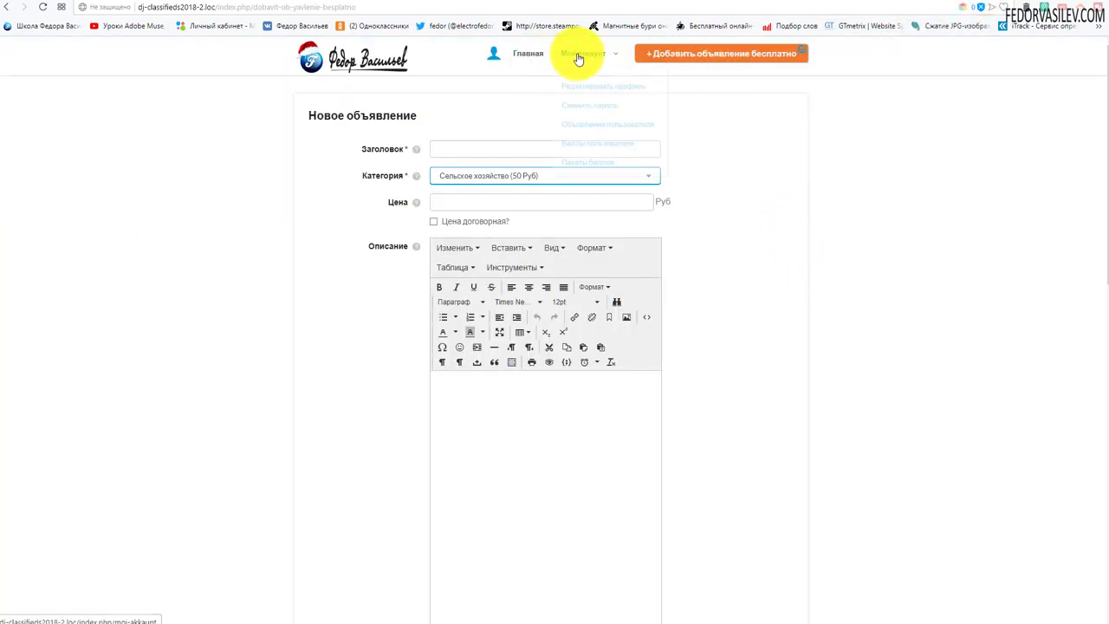
{"action": "left_click", "coordinate": [587, 155]}
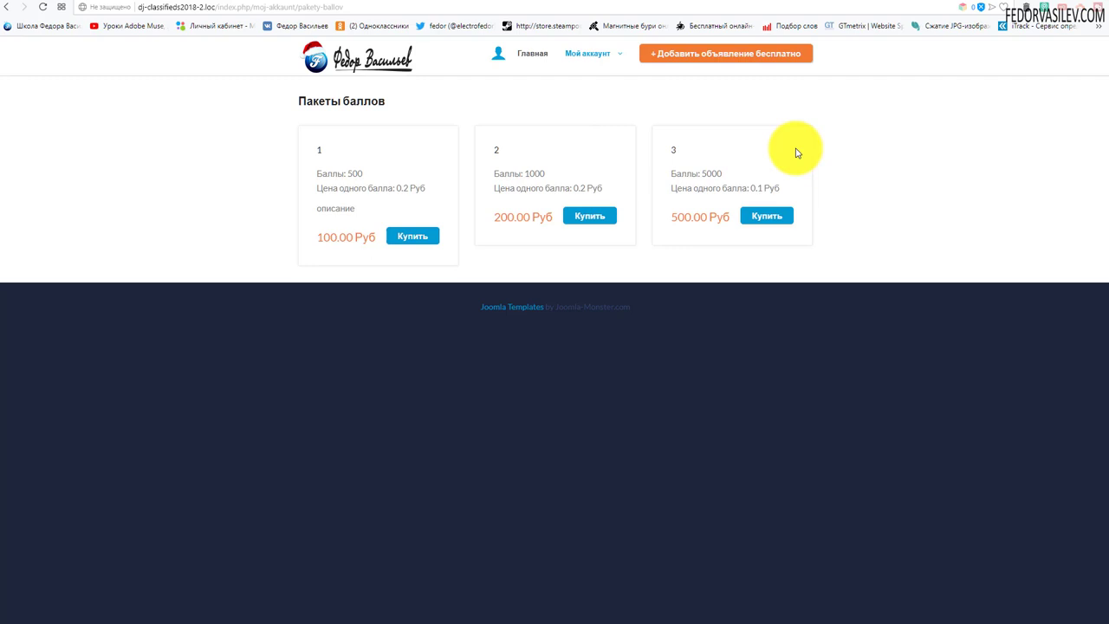
{"action": "left_click", "coordinate": [404, 236]}
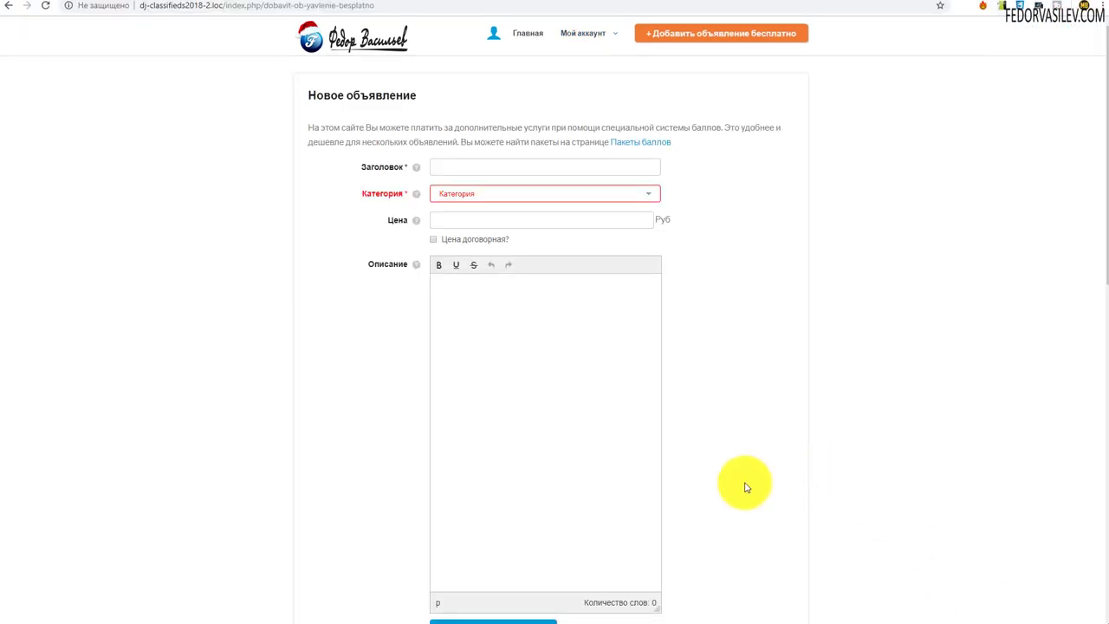
Start a new ad titled "тест" in the category "Сельское хозяйство"
{"action": "left_click", "coordinate": [675, 40]}
{"action": "left_click", "coordinate": [460, 165]}
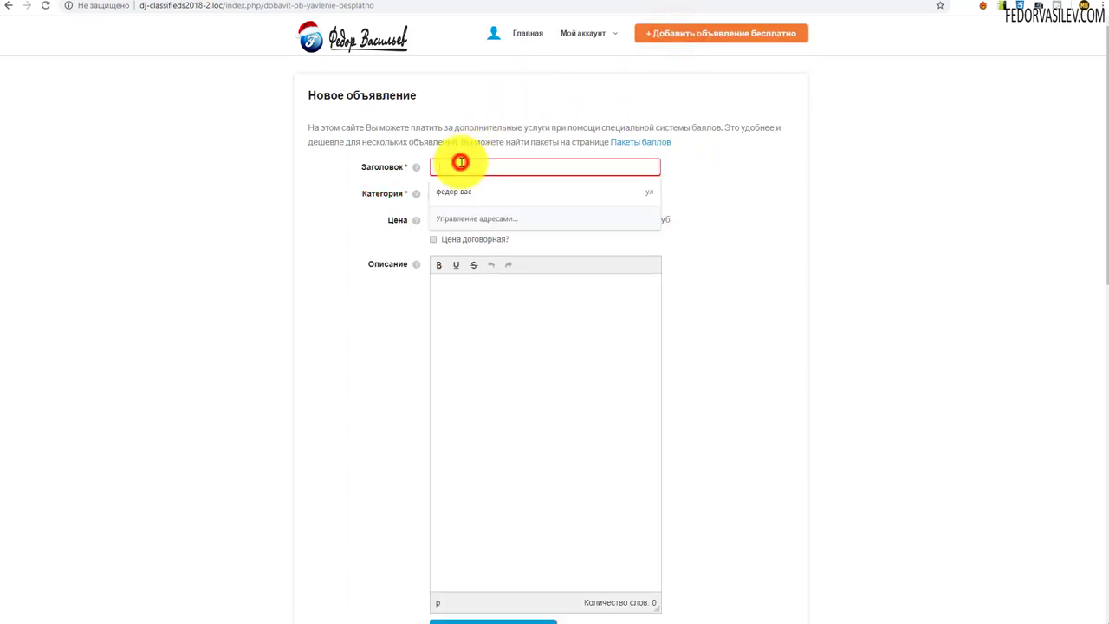
{"action": "type", "text": "п"}
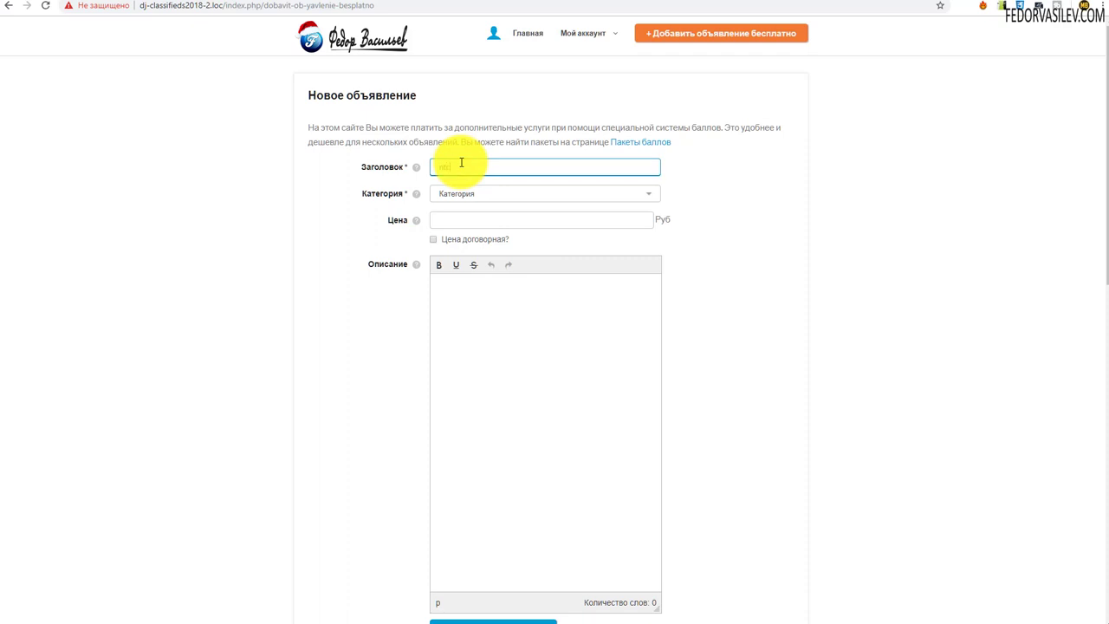
{"action": "type", "text": "ест"}
{"action": "left_click", "coordinate": [508, 195]}
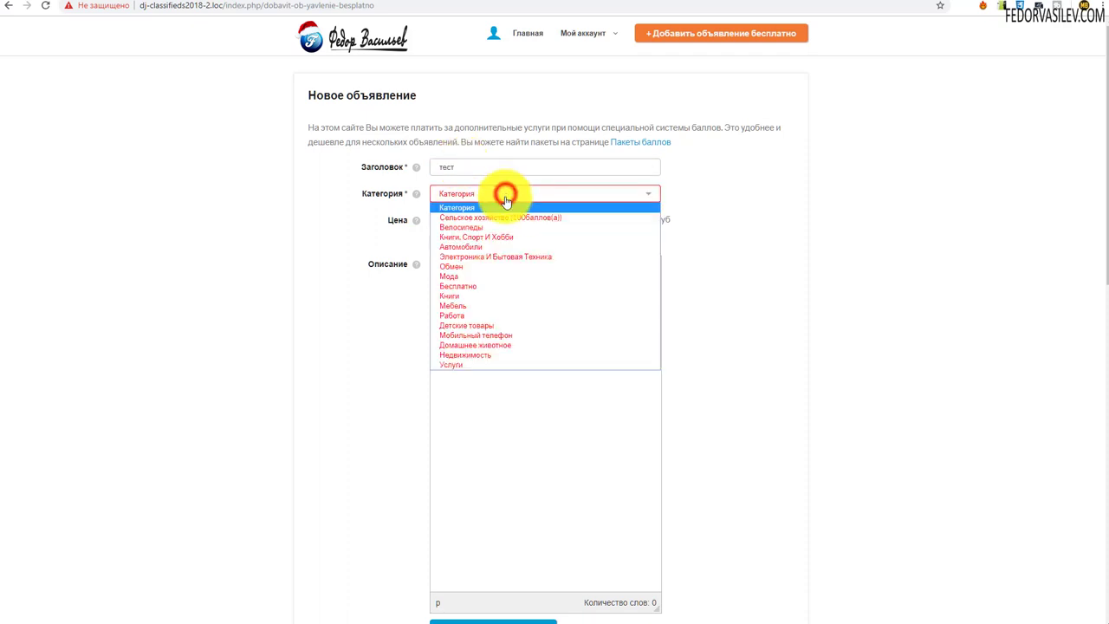
{"action": "left_click", "coordinate": [512, 215]}
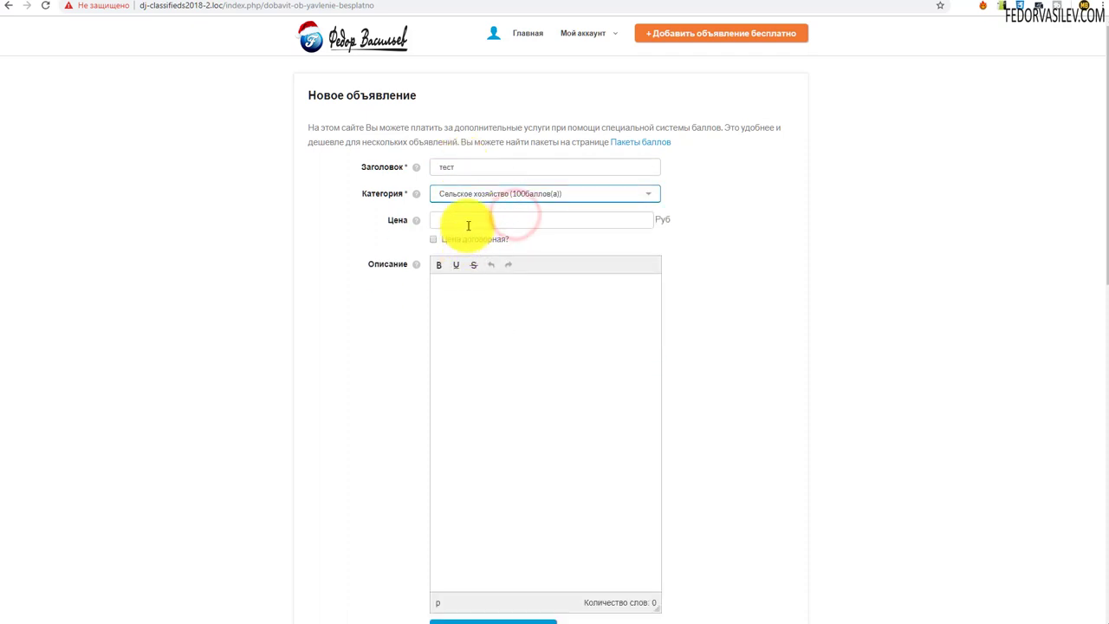
Mark the ad's price as negotiable and enter "описание" as its description
{"action": "left_click", "coordinate": [467, 223]}
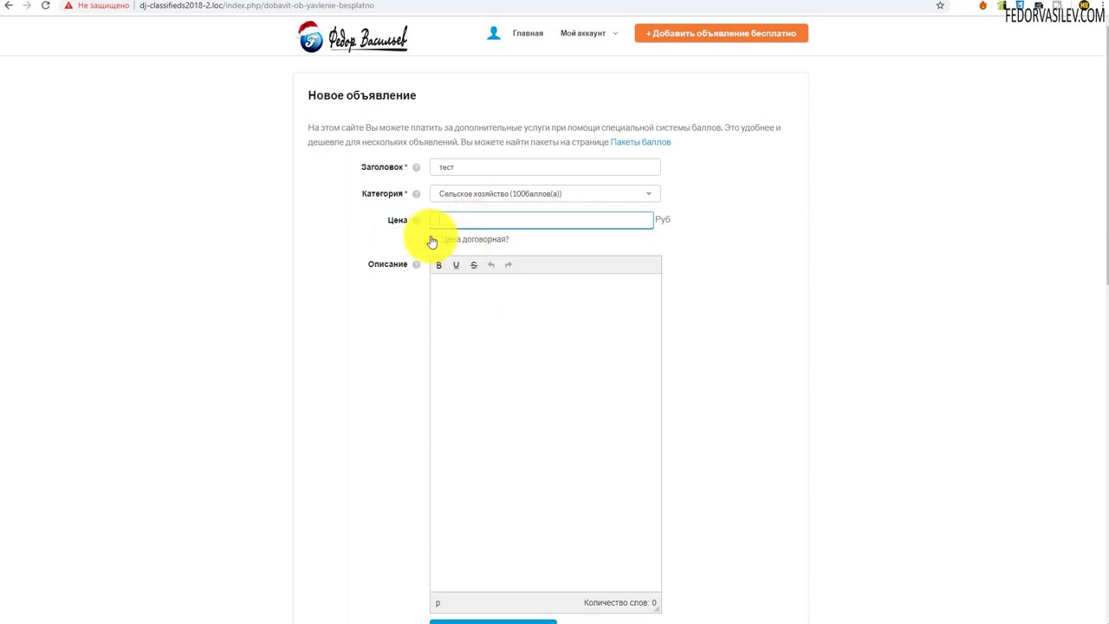
{"action": "left_click", "coordinate": [433, 240]}
{"action": "left_click", "coordinate": [512, 302]}
{"action": "type", "text": "описание"}
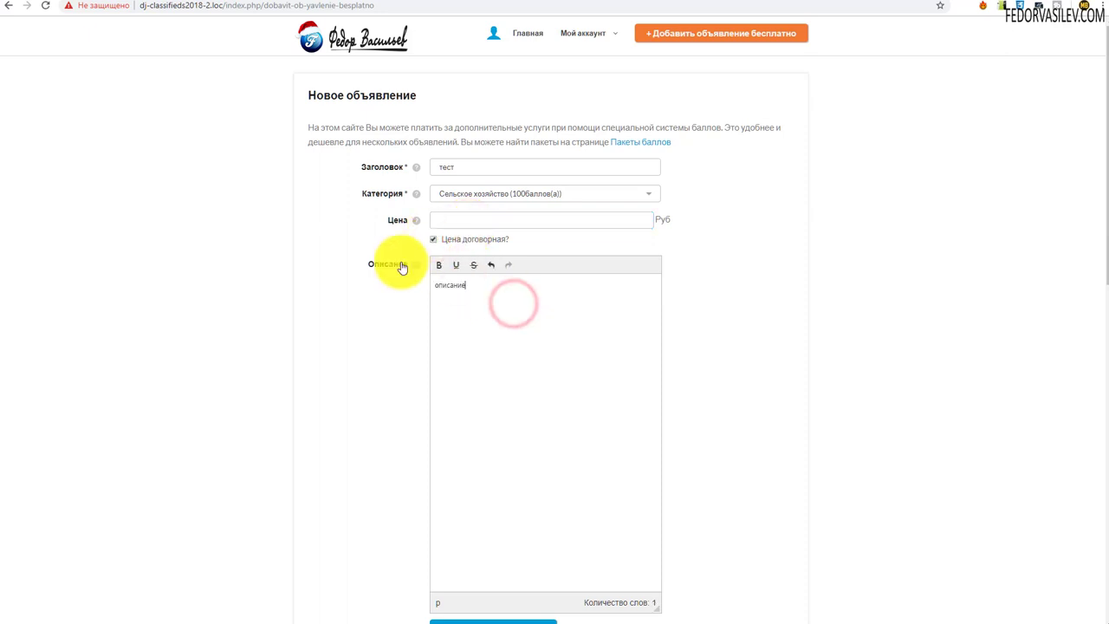
Set the ad's location to Россия, Ульяновск
{"action": "scroll", "coordinate": [577, 346], "scroll_direction": "down", "scroll_amount": 5}
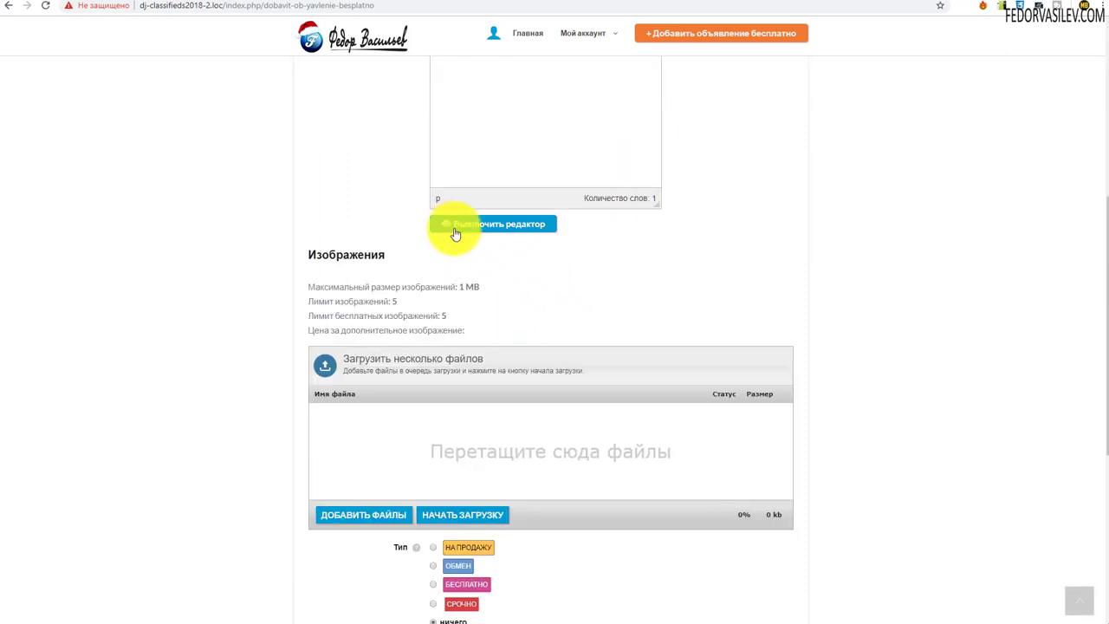
{"action": "scroll", "coordinate": [442, 231], "scroll_direction": "down", "scroll_amount": 2}
{"action": "scroll", "coordinate": [426, 232], "scroll_direction": "down", "scroll_amount": 2}
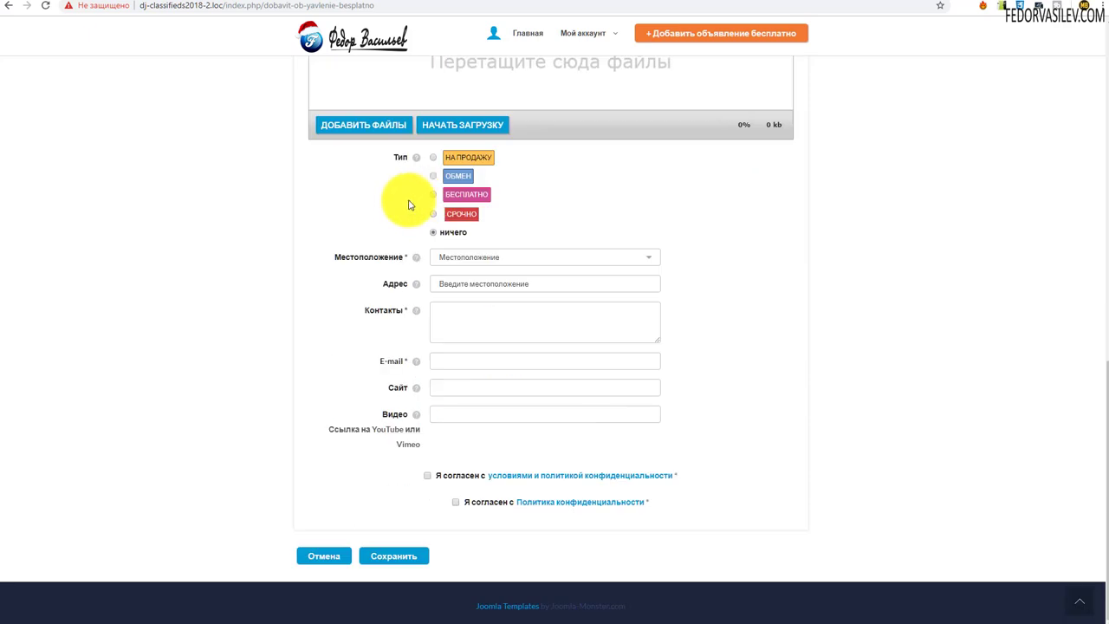
{"action": "left_click", "coordinate": [459, 257]}
{"action": "left_click", "coordinate": [464, 281]}
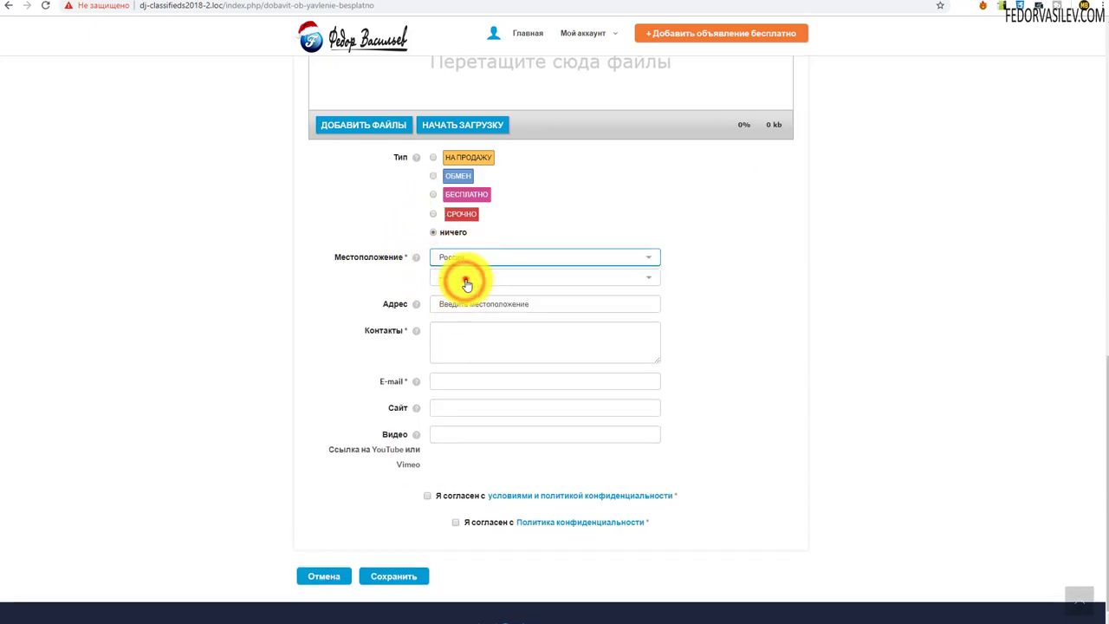
{"action": "left_click", "coordinate": [465, 277]}
{"action": "left_click", "coordinate": [468, 301]}
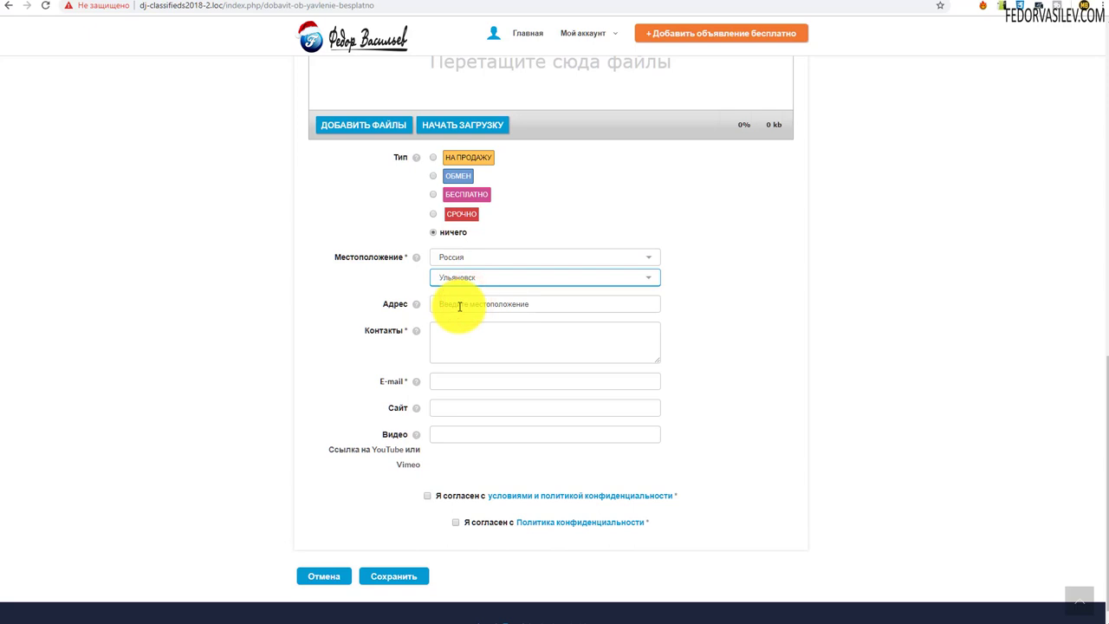
Fill in the ad's contact details and e-mail address
{"action": "left_click", "coordinate": [463, 348]}
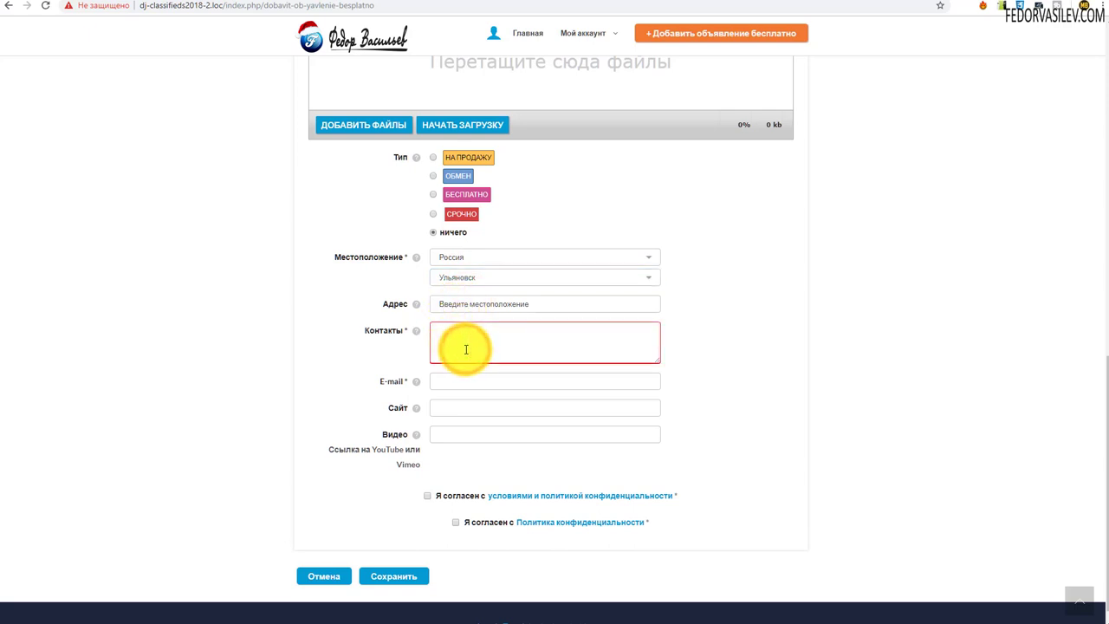
{"action": "type", "text": "5454"}
{"action": "left_click", "coordinate": [453, 381]}
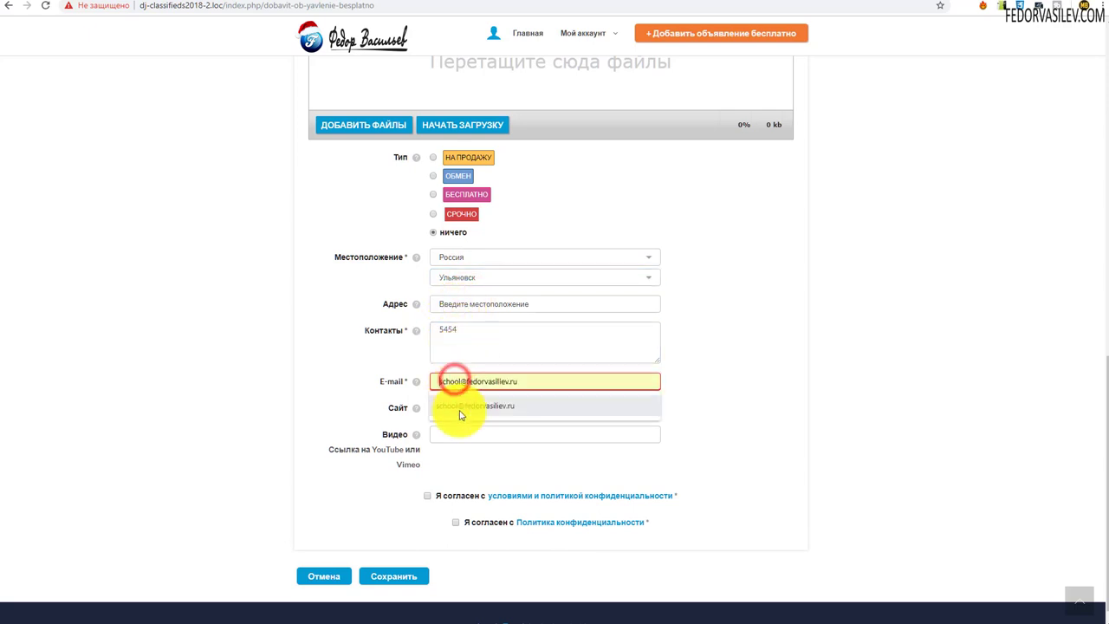
{"action": "left_click", "coordinate": [459, 407]}
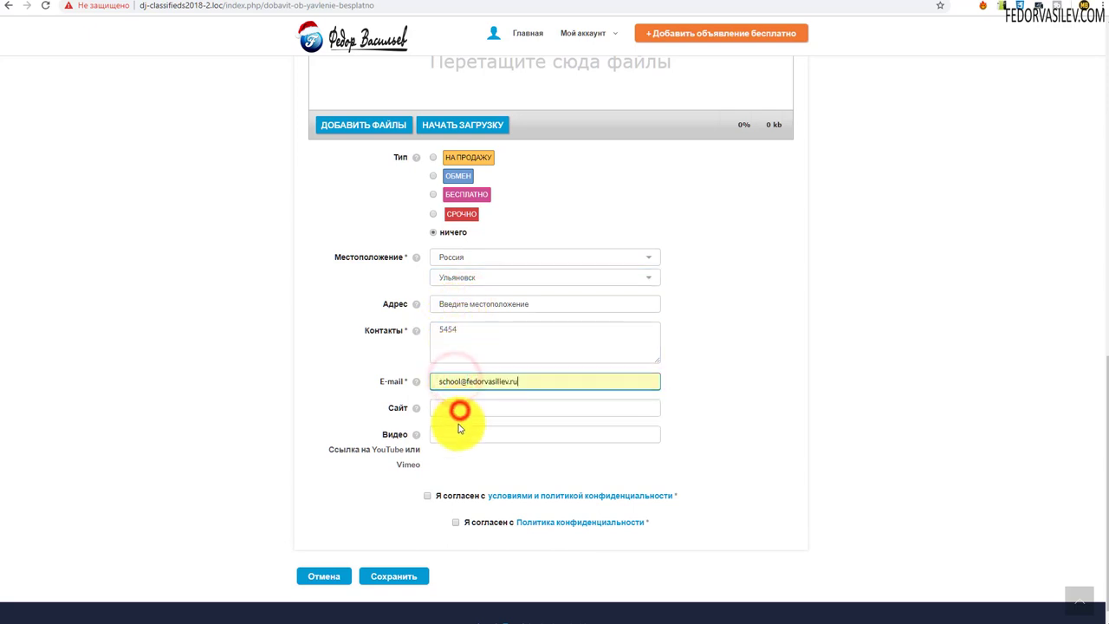
Accept the terms and the privacy policy, and save the new ad
{"action": "left_click", "coordinate": [427, 496]}
{"action": "left_click", "coordinate": [454, 523]}
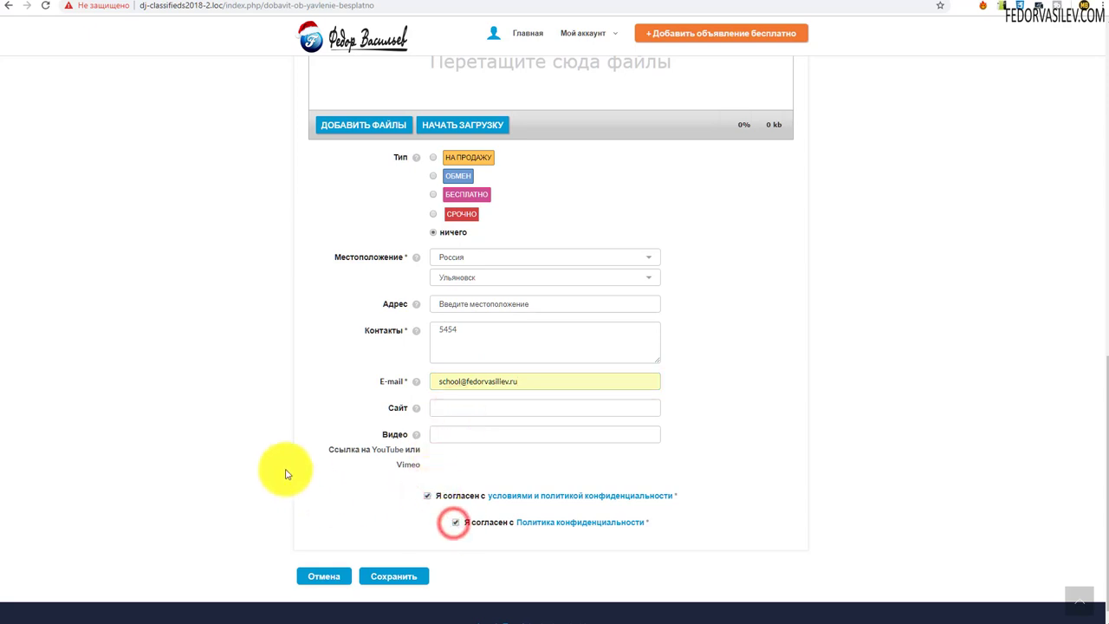
{"action": "scroll", "coordinate": [319, 415], "scroll_direction": "down", "scroll_amount": 1}
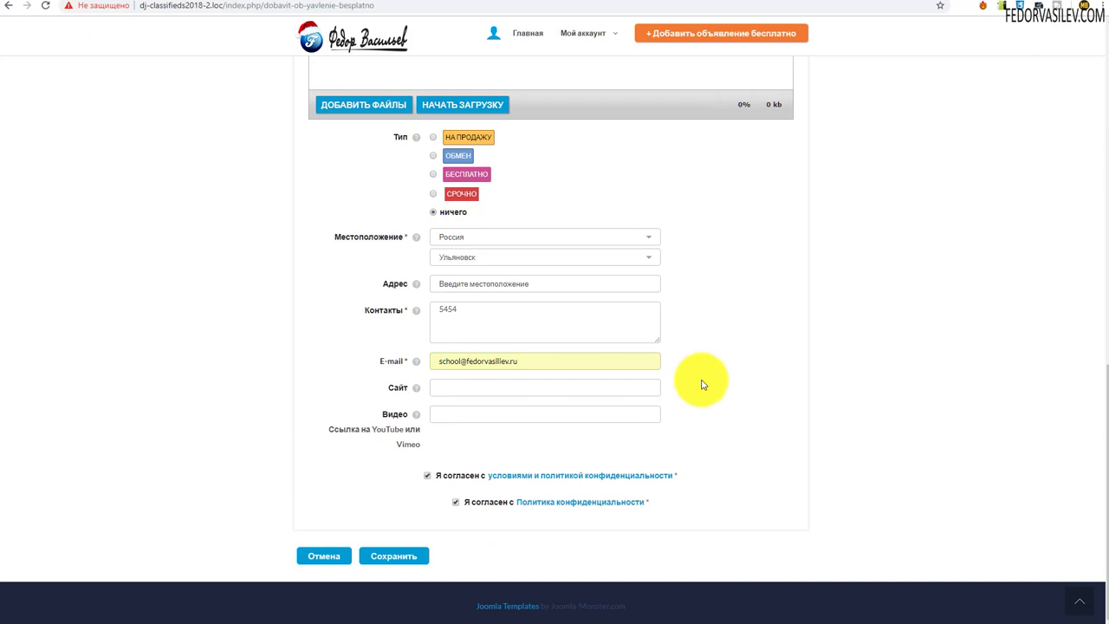
{"action": "left_click", "coordinate": [385, 559]}
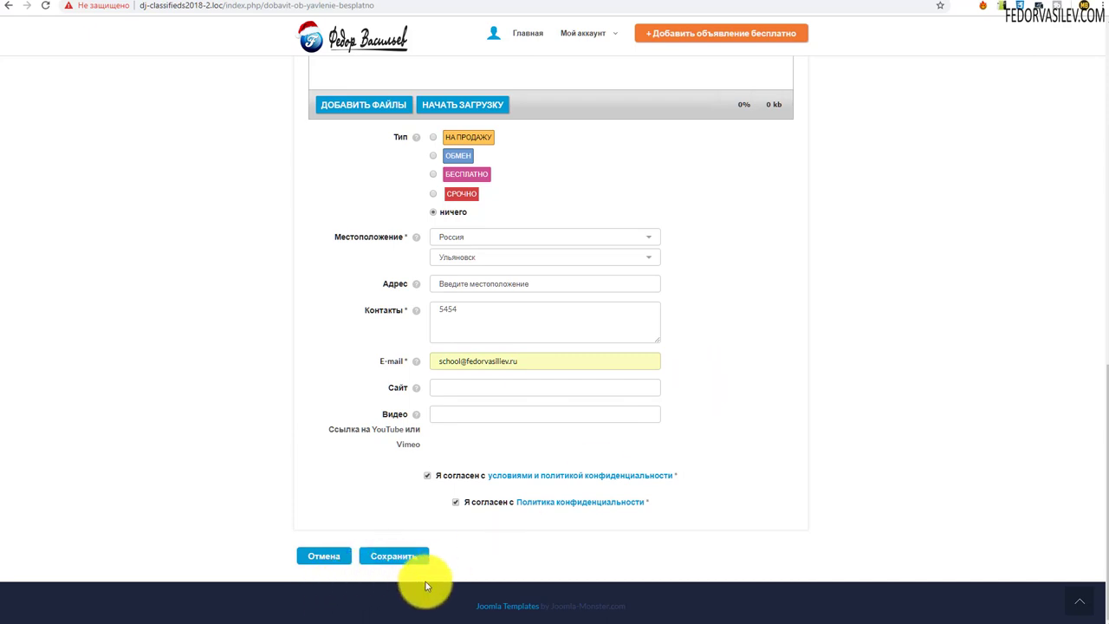
{"action": "left_click", "coordinate": [394, 556]}
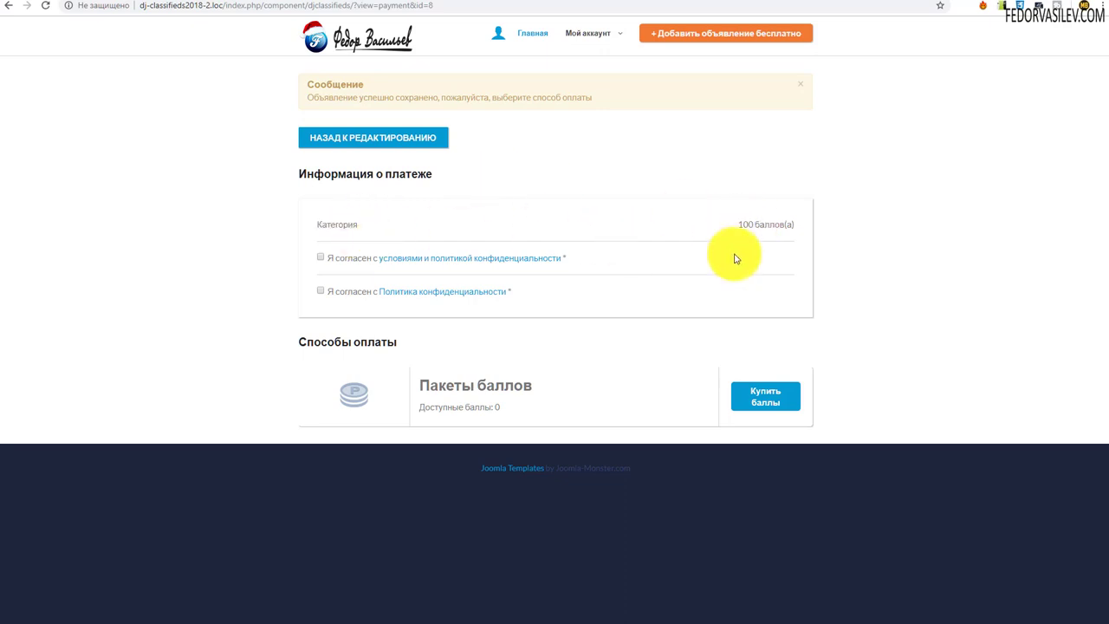
Accept both agreements on the ad's payment page and proceed to buying points
{"action": "left_click", "coordinate": [319, 257]}
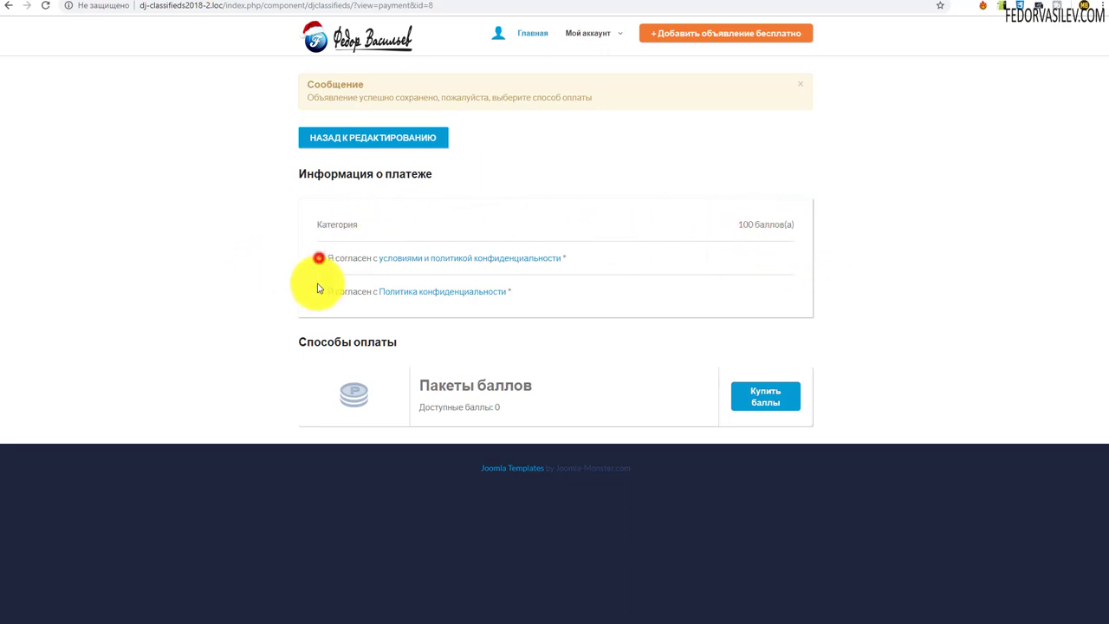
{"action": "left_click", "coordinate": [320, 290]}
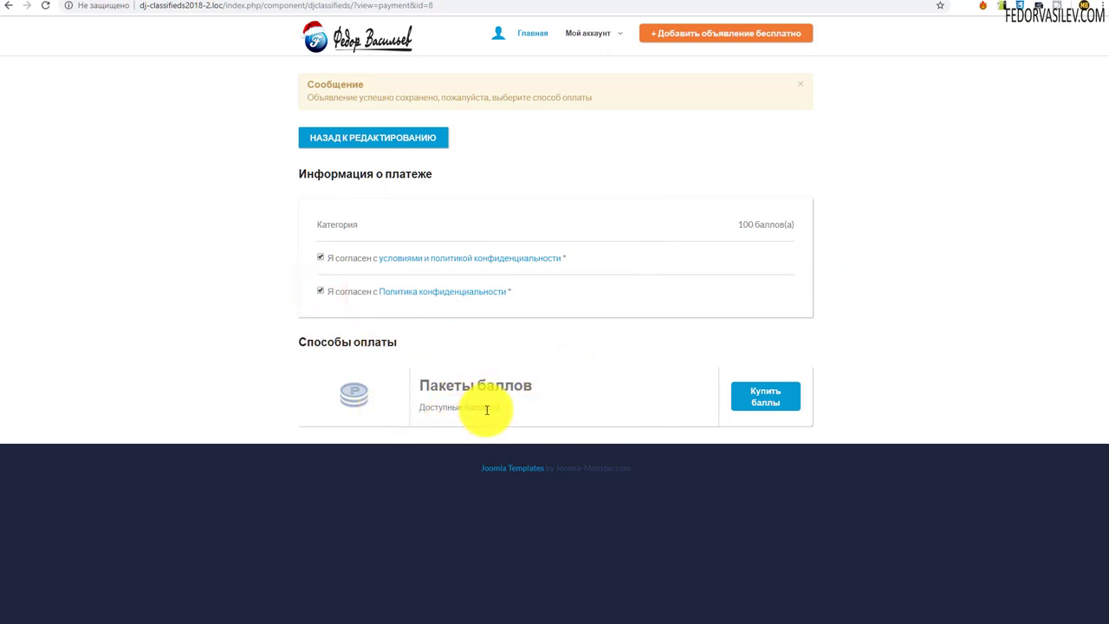
{"action": "left_click", "coordinate": [766, 396]}
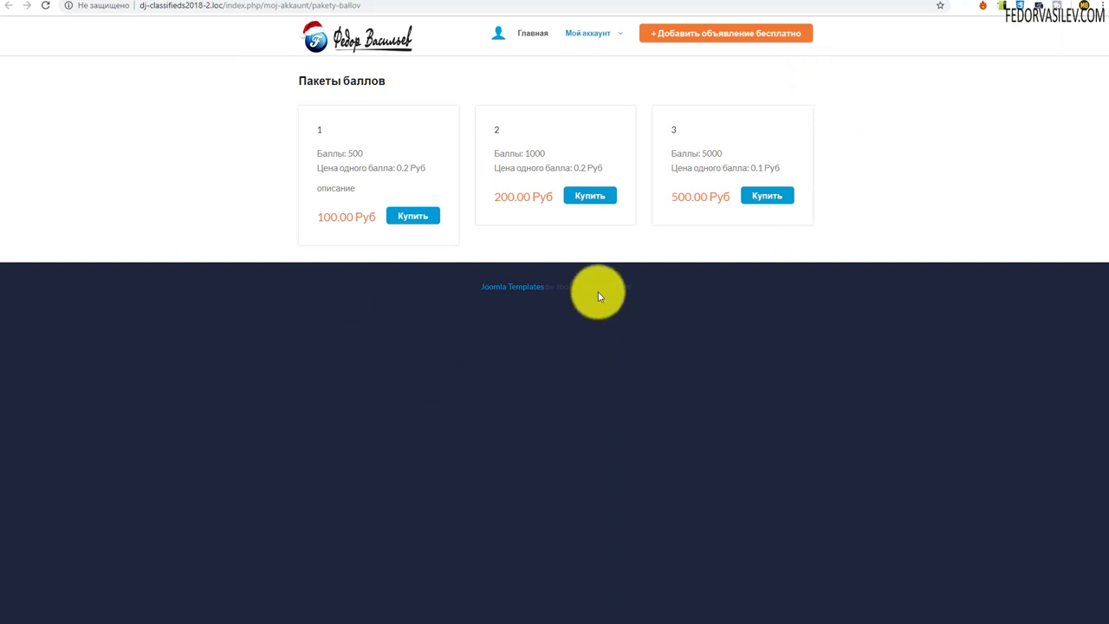
Choose package 3 with 5000 points for purchase and look over the login page and its login form
{"action": "left_click", "coordinate": [756, 197]}
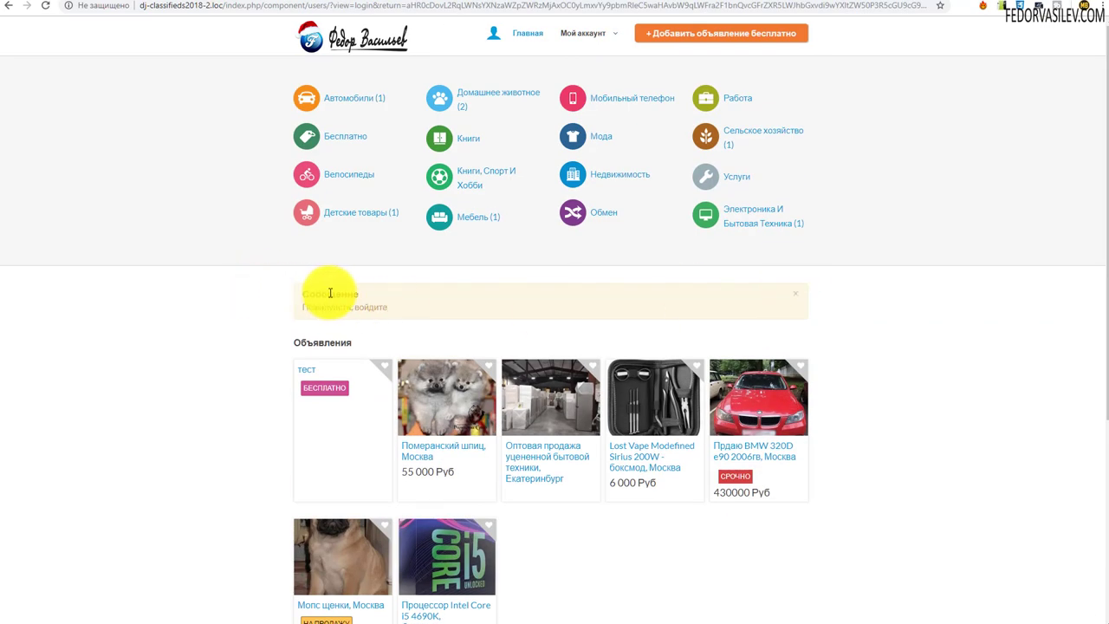
{"action": "scroll", "coordinate": [434, 313], "scroll_direction": "down", "scroll_amount": 4}
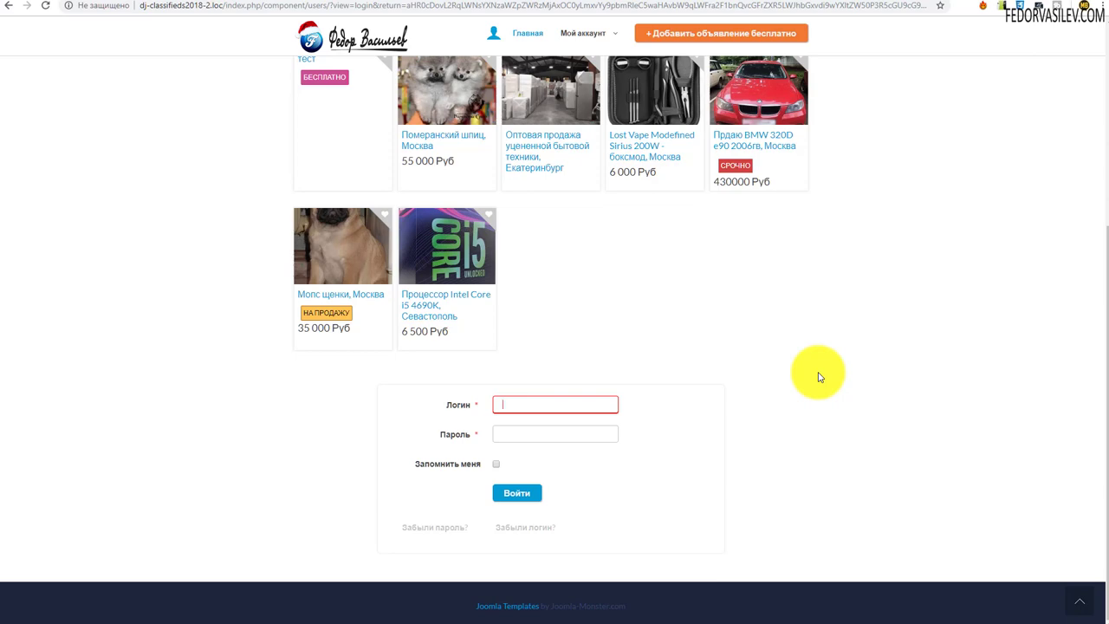
{"action": "scroll", "coordinate": [821, 377], "scroll_direction": "up", "scroll_amount": 3}
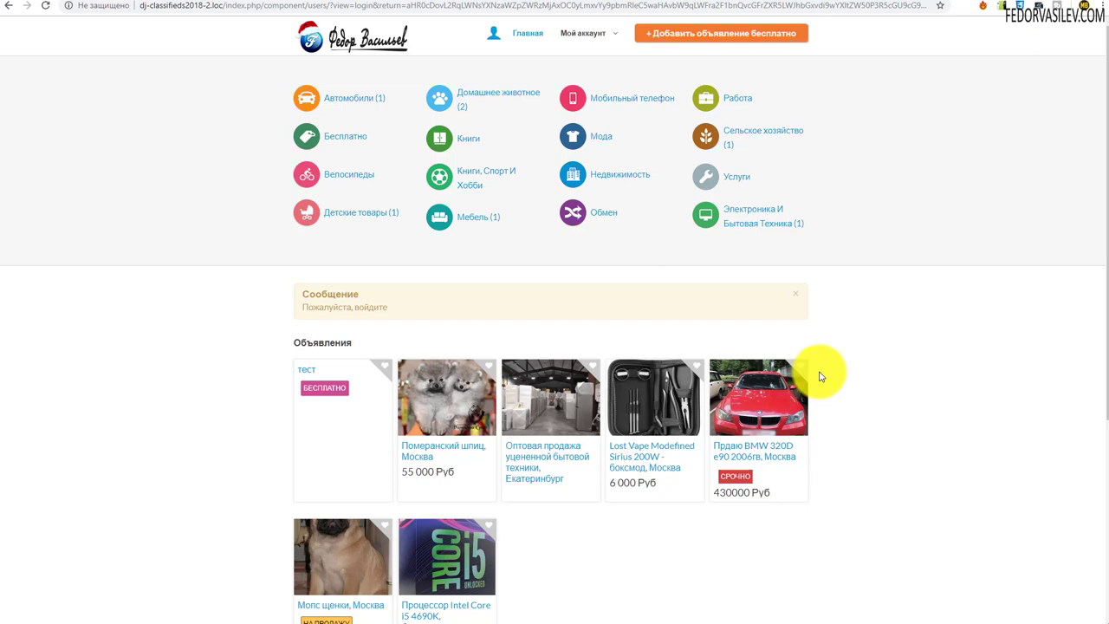
{"action": "scroll", "coordinate": [821, 377], "scroll_direction": "down", "scroll_amount": 3}
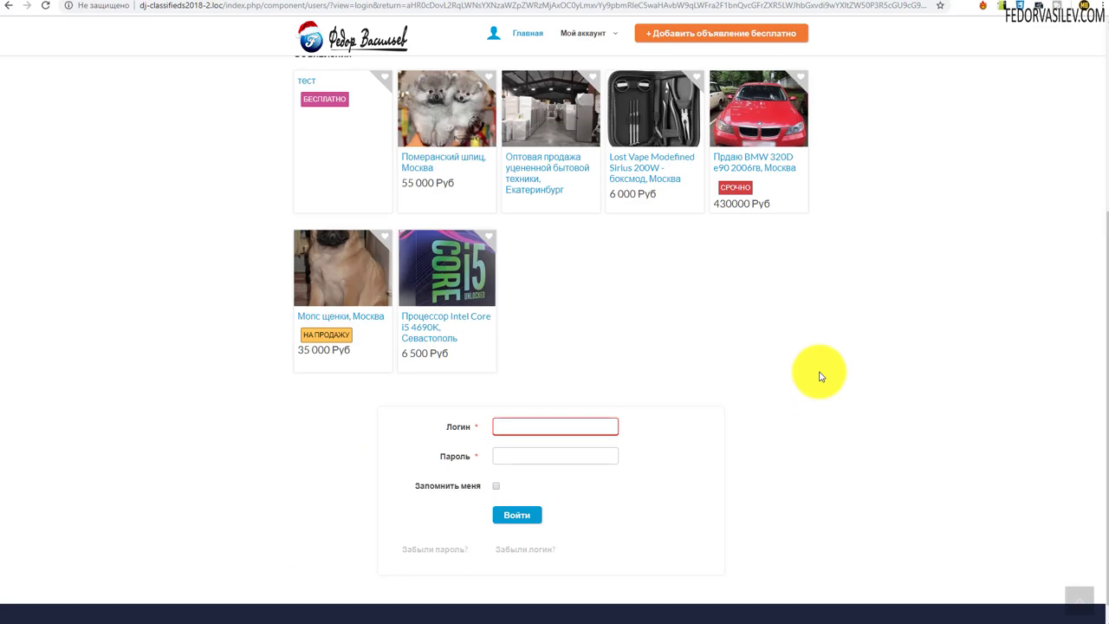
{"action": "scroll", "coordinate": [821, 377], "scroll_direction": "down", "scroll_amount": 1}
{"action": "left_click", "coordinate": [557, 404]}
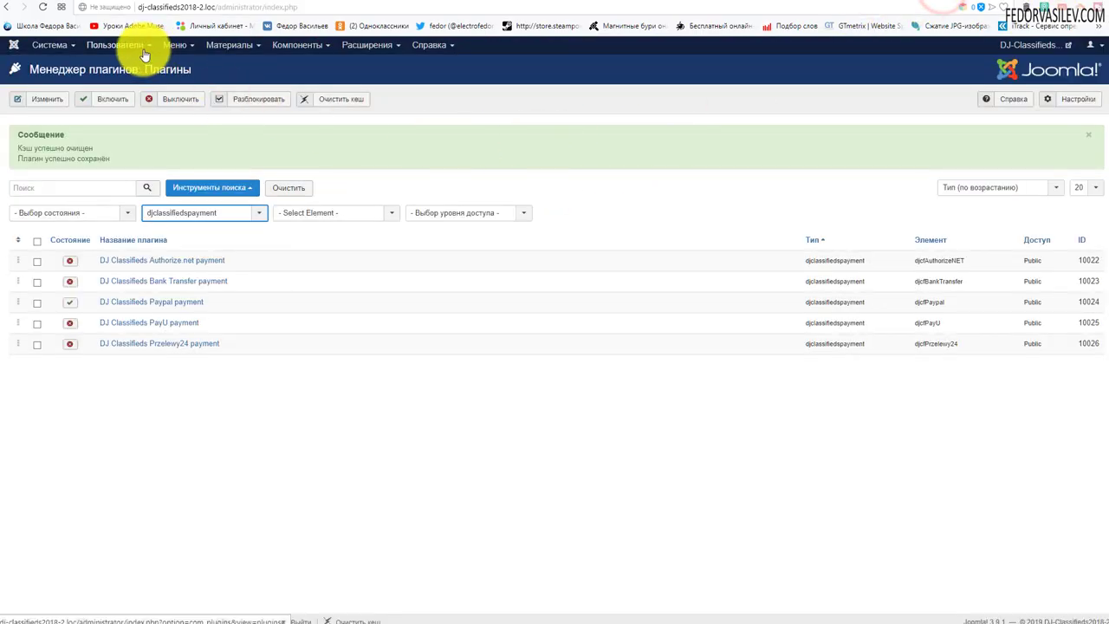
Start a new user account in the user manager with the user name and login test
{"action": "left_click", "coordinate": [181, 46]}
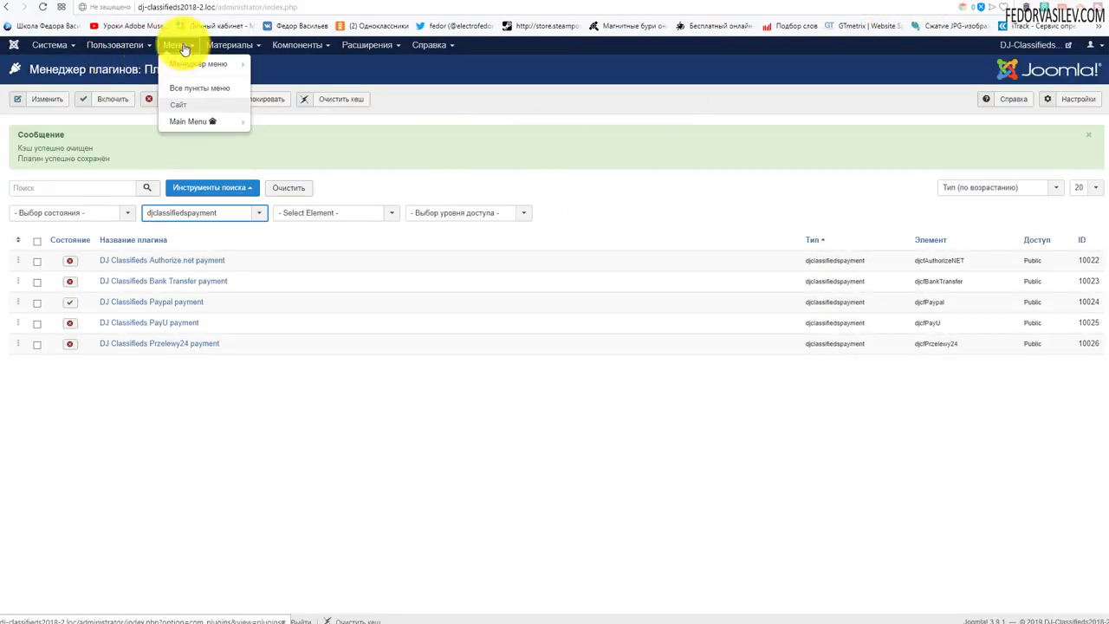
{"action": "left_click", "coordinate": [147, 46]}
{"action": "left_click", "coordinate": [149, 65]}
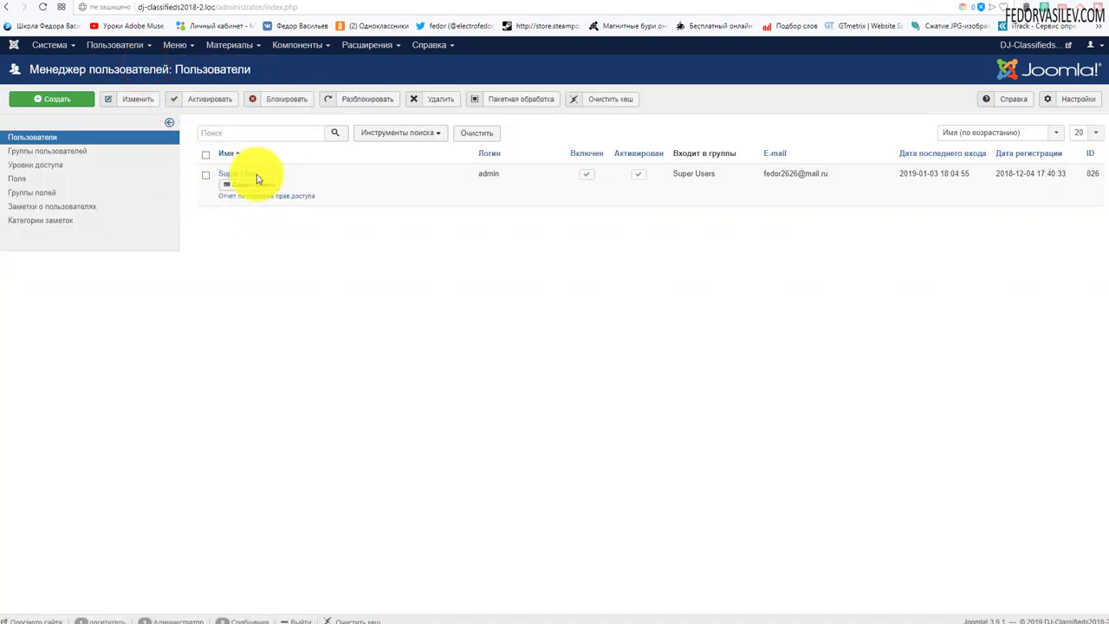
{"action": "left_click", "coordinate": [27, 104]}
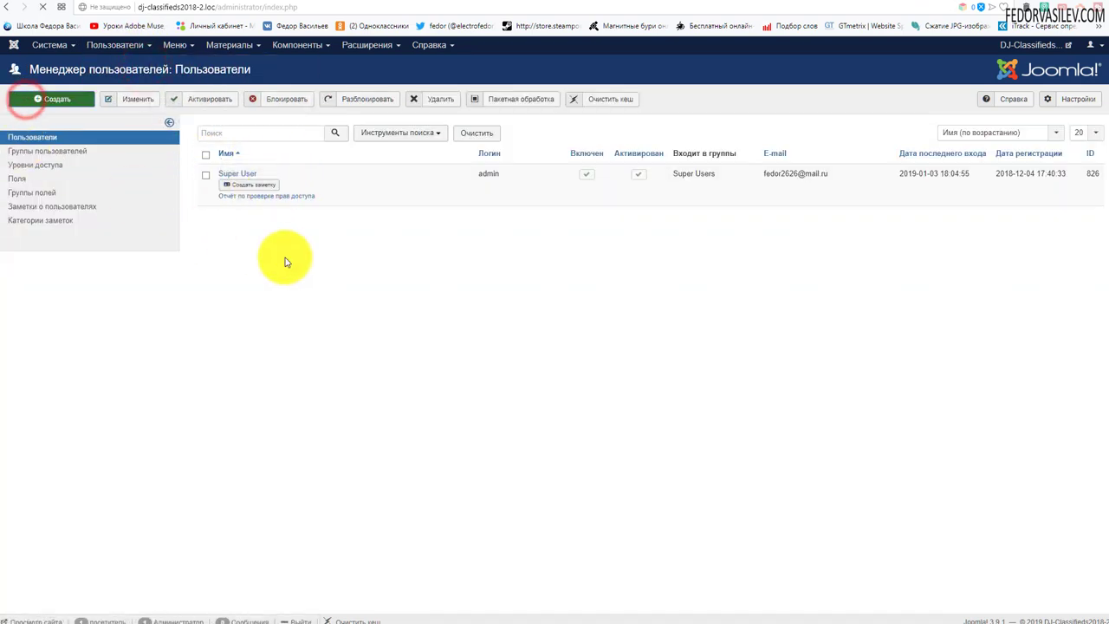
{"action": "left_click", "coordinate": [169, 165]}
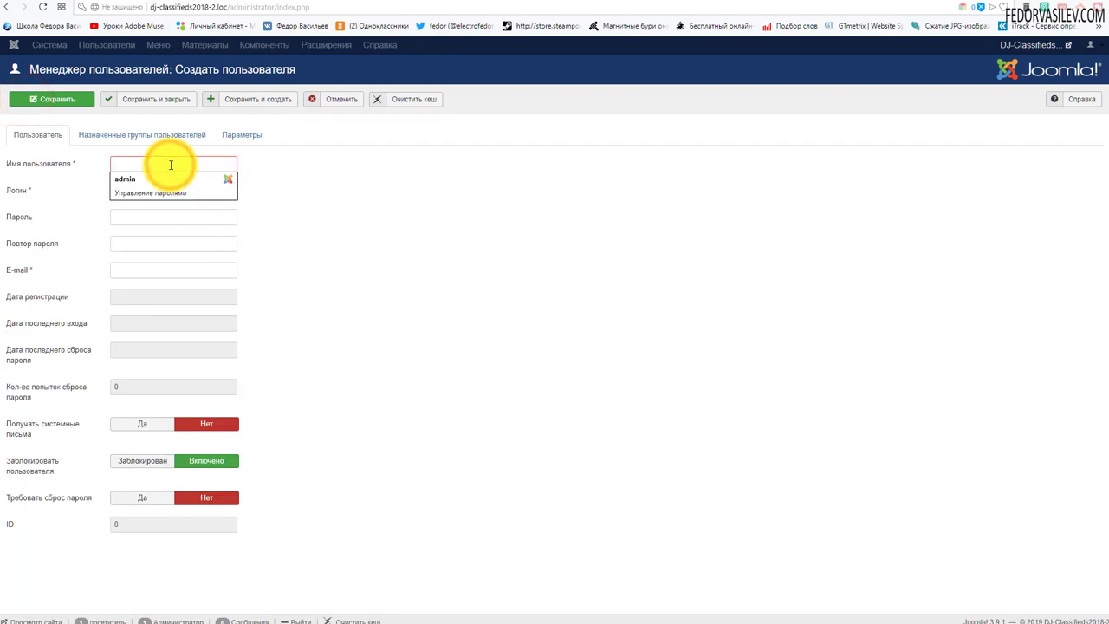
{"action": "type", "text": "test"}
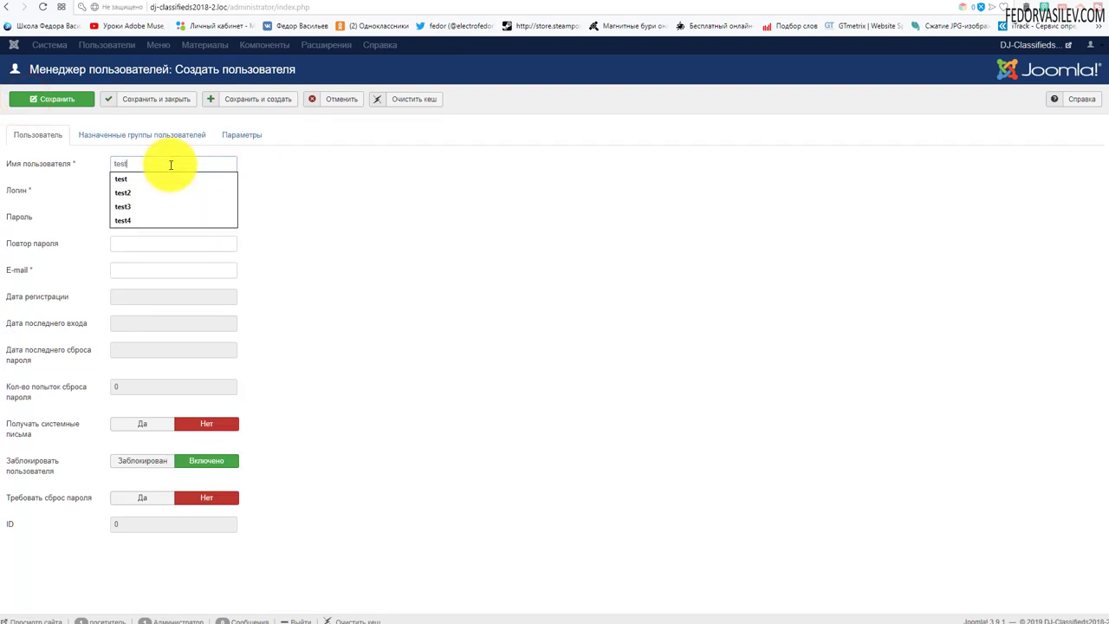
{"action": "left_click", "coordinate": [379, 174]}
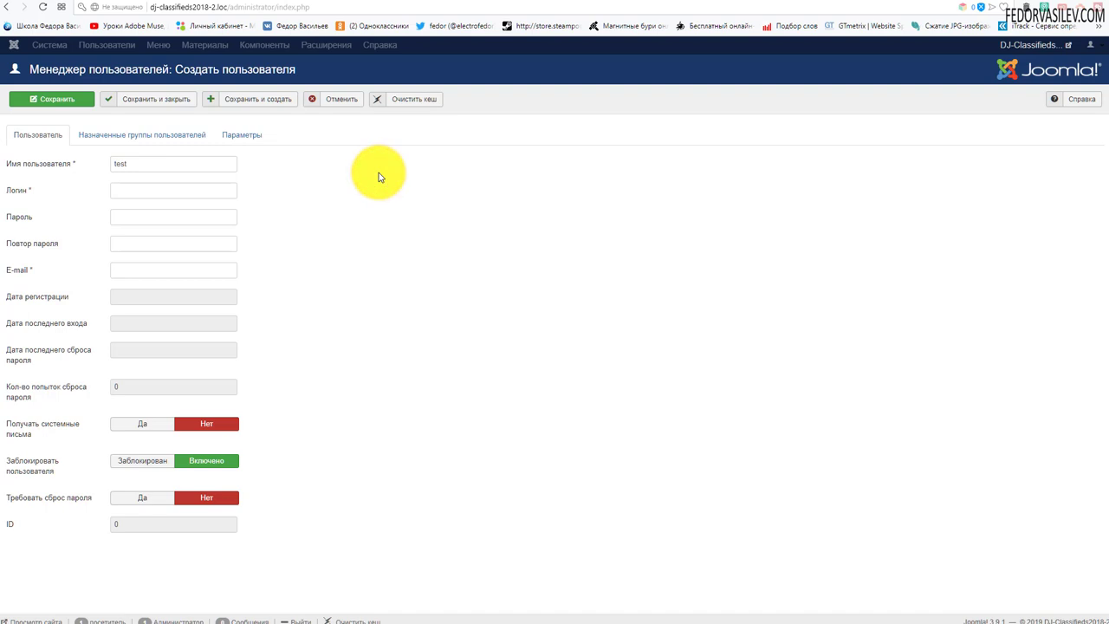
{"action": "left_click", "coordinate": [155, 194]}
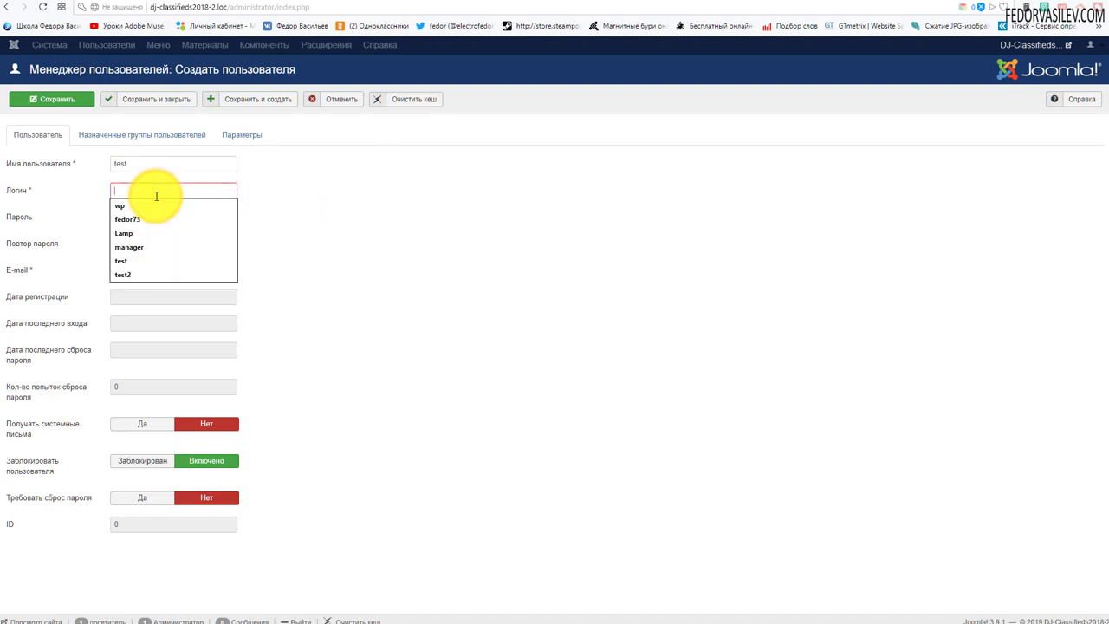
{"action": "left_click", "coordinate": [139, 259]}
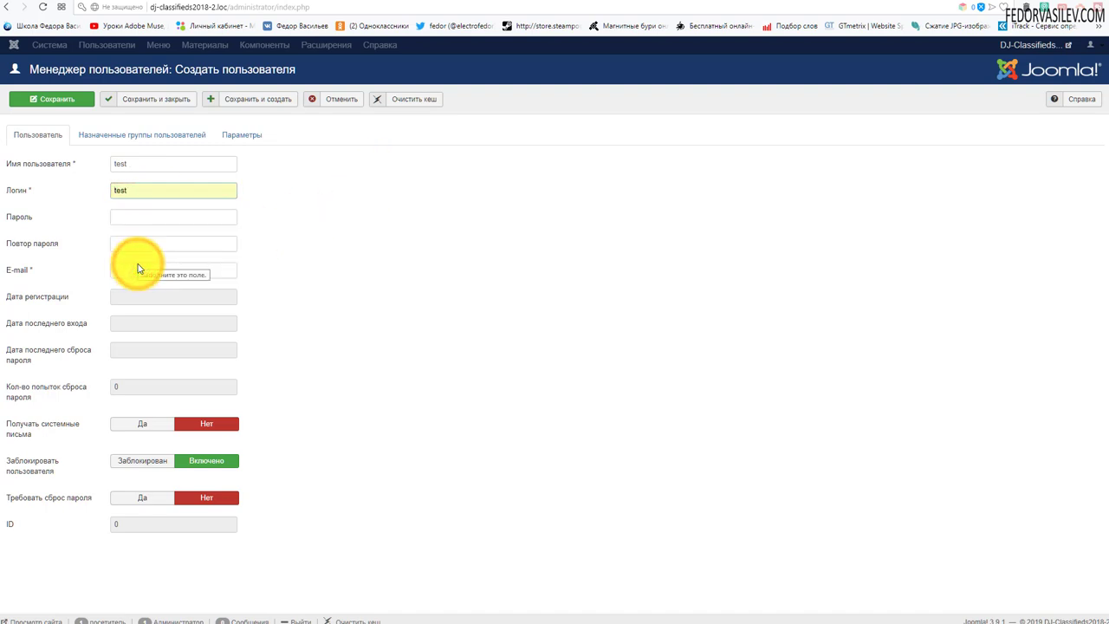
Enter the new user's password in both password fields and fill in the account's e-mail address
{"action": "left_click", "coordinate": [130, 222]}
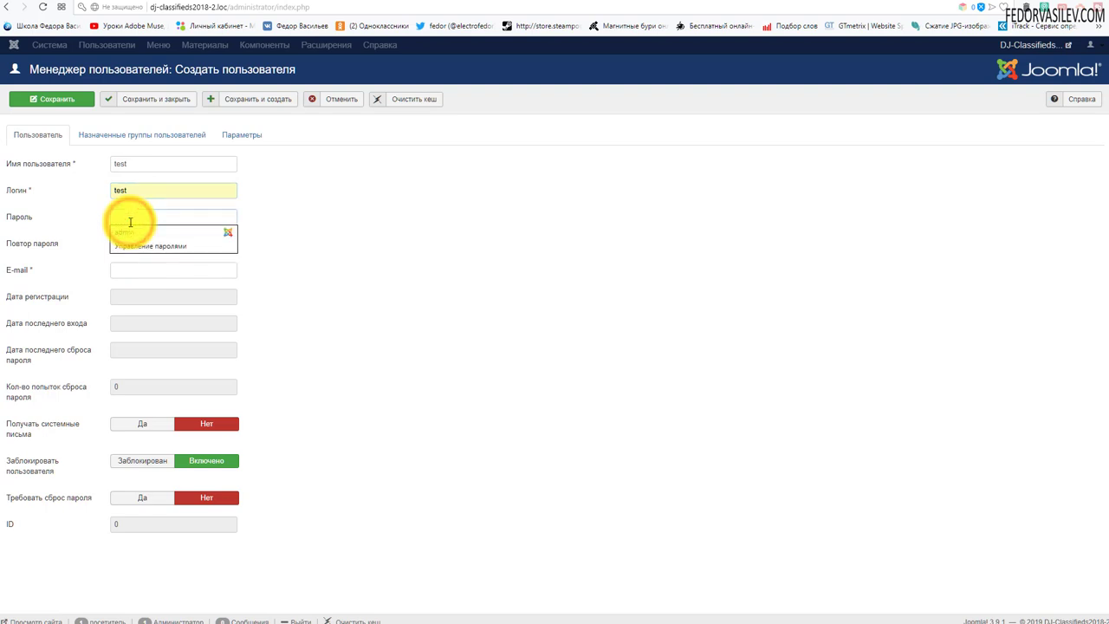
{"action": "key", "text": "Escape"}
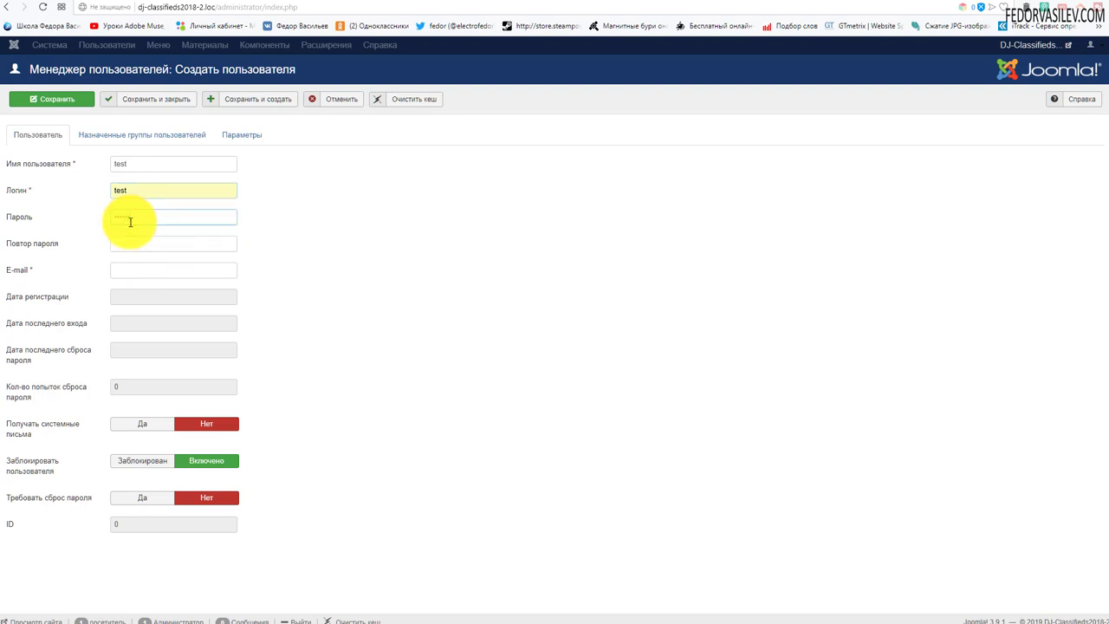
{"action": "left_click", "coordinate": [133, 244]}
{"action": "key", "text": "Escape"}
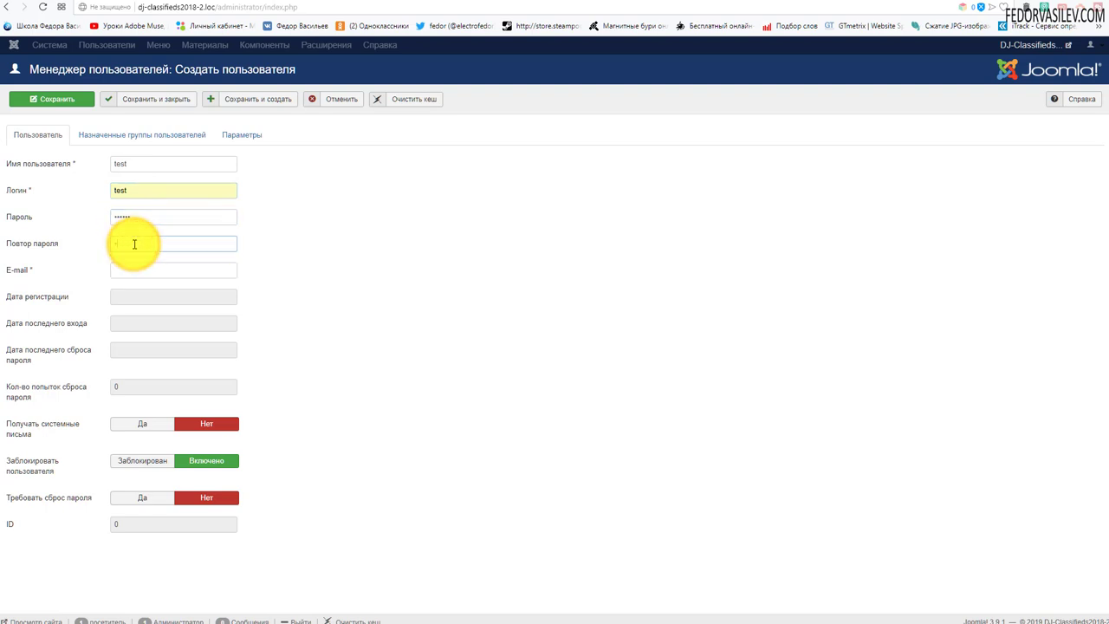
{"action": "left_click", "coordinate": [195, 270]}
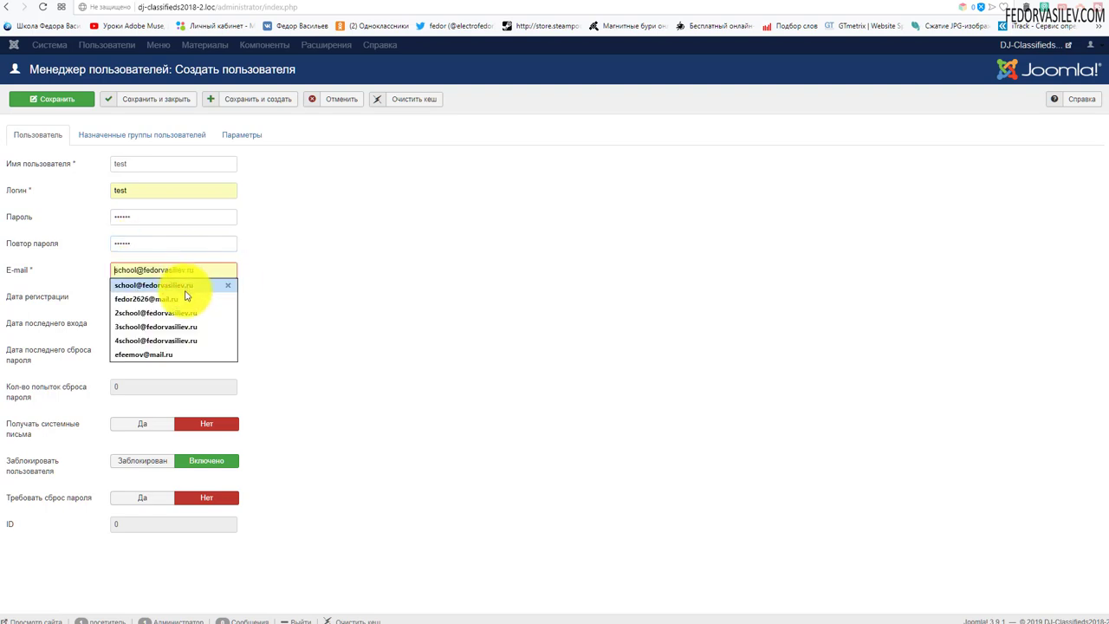
{"action": "left_click", "coordinate": [180, 299]}
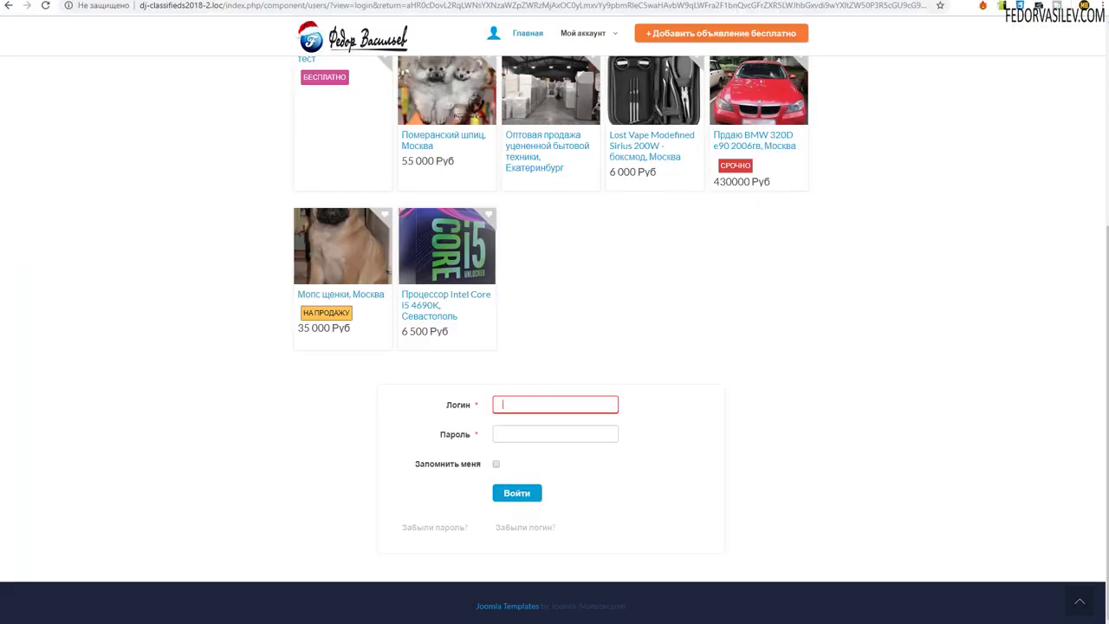
Reload the site's login page, log in as test with the account password, and save these credentials in the browser
{"action": "scroll", "coordinate": [805, 358], "scroll_direction": "up", "scroll_amount": 4}
{"action": "scroll", "coordinate": [845, 361], "scroll_direction": "down", "scroll_amount": 4}
{"action": "left_click", "coordinate": [45, 6]}
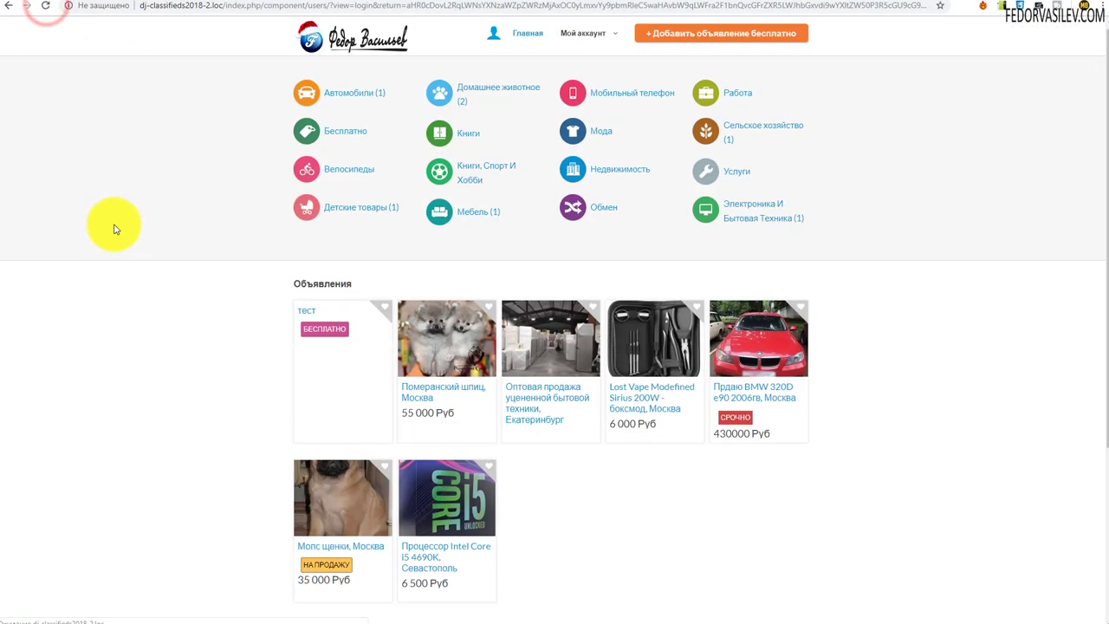
{"action": "left_click", "coordinate": [515, 405]}
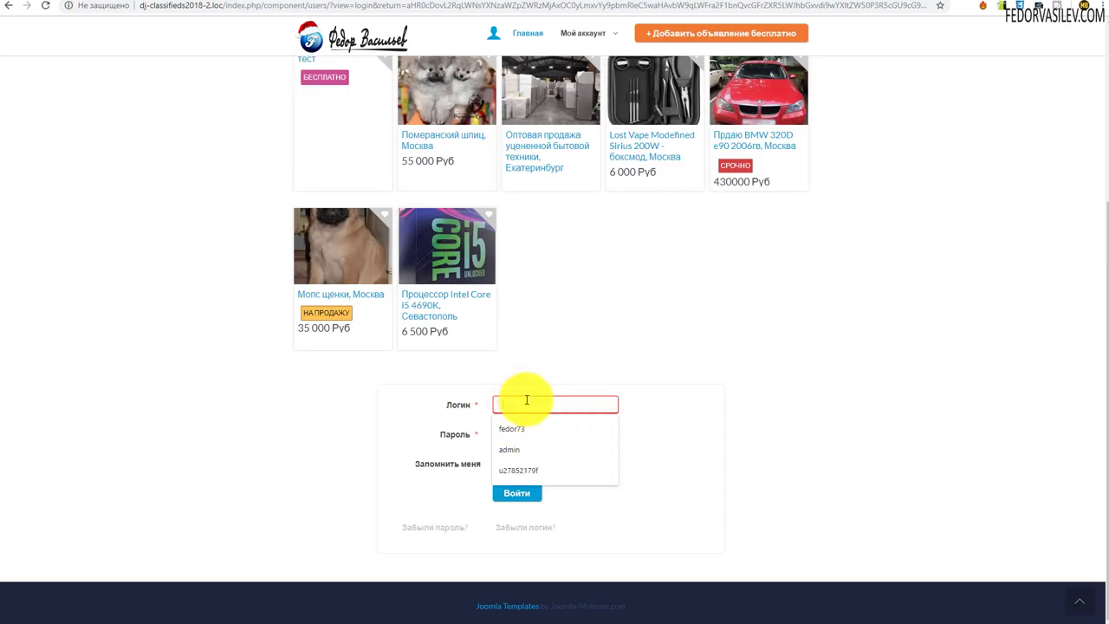
{"action": "type", "text": "i"}
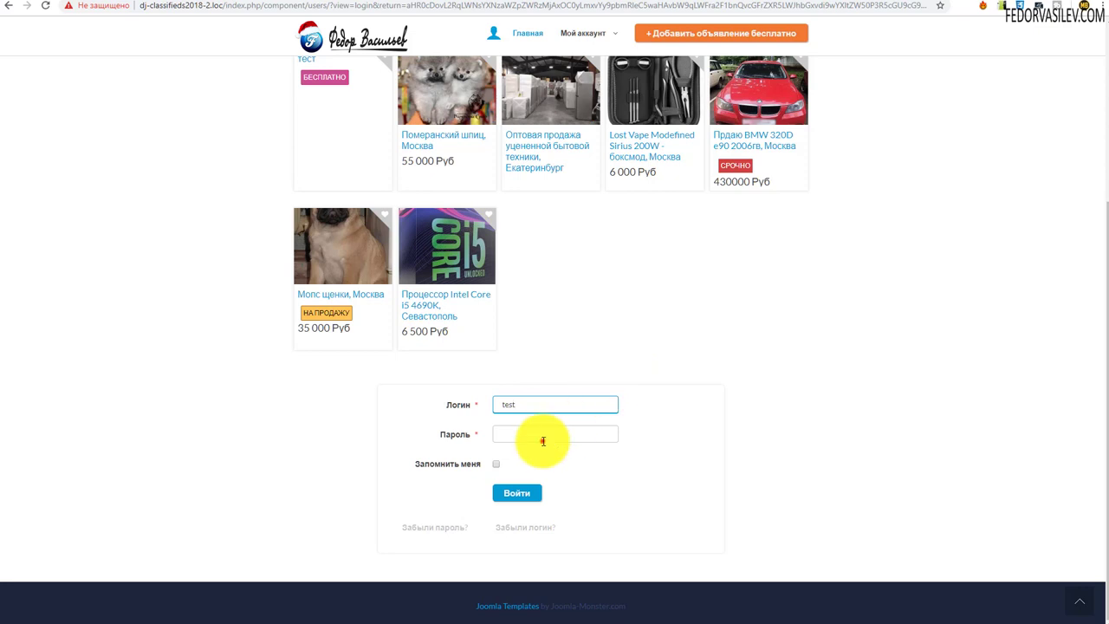
{"action": "left_click", "coordinate": [542, 440]}
{"action": "type", "text": "t"}
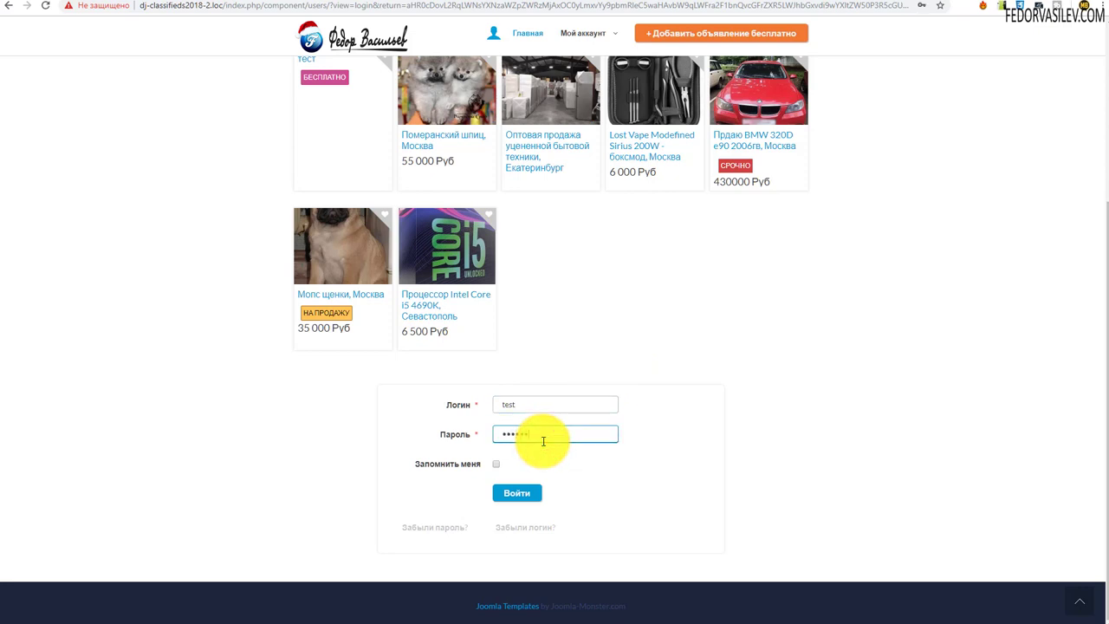
{"action": "left_click", "coordinate": [523, 492]}
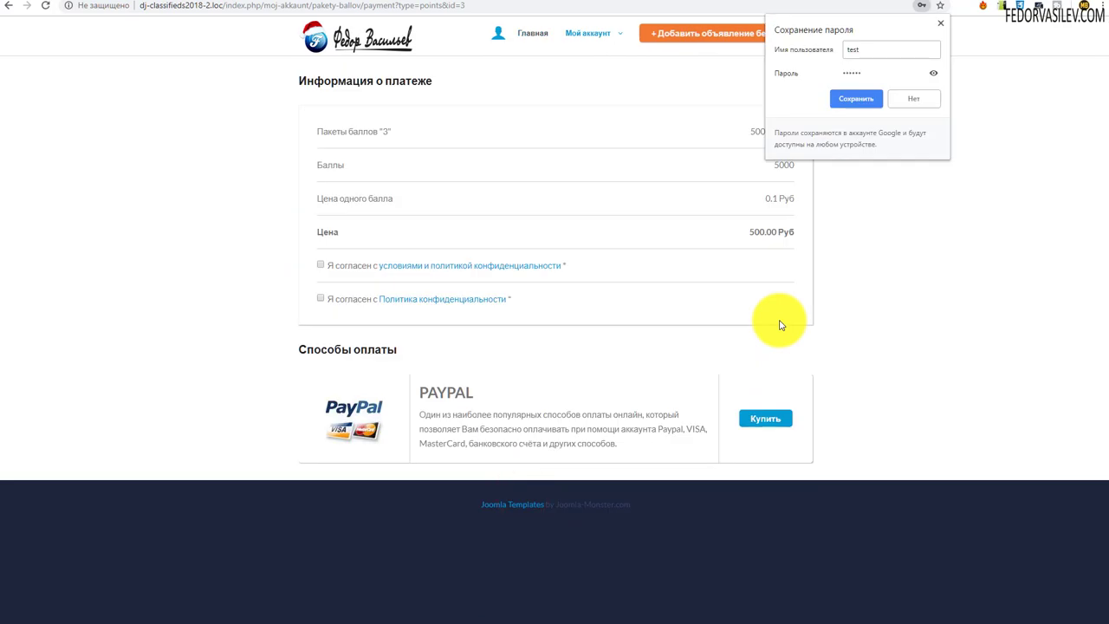
{"action": "left_click", "coordinate": [854, 98]}
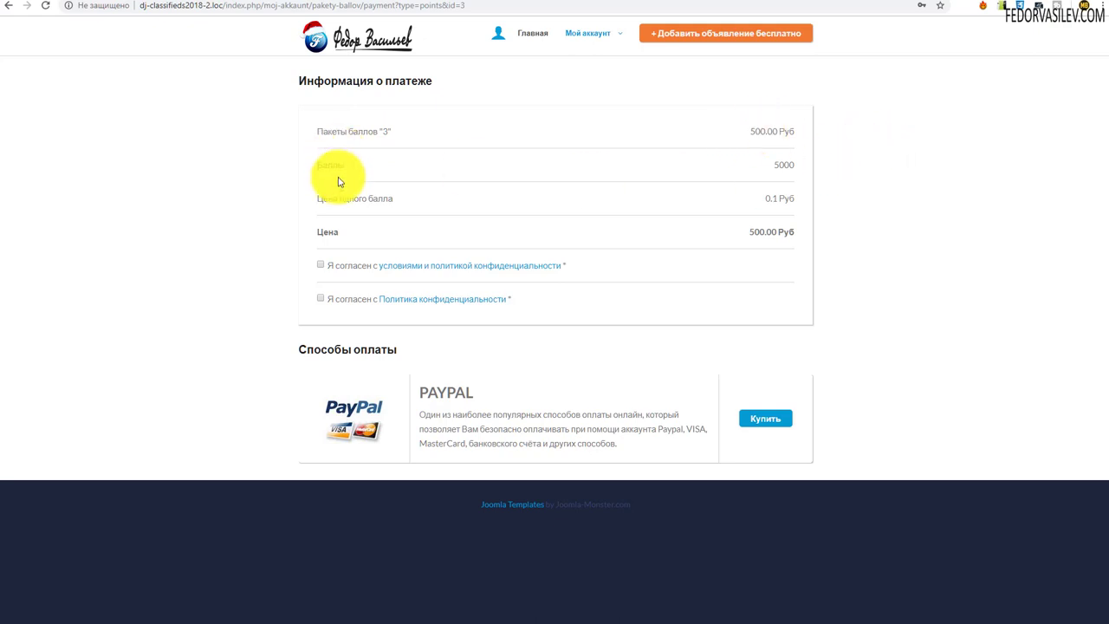
Accept both agreements for points package 3 and buy it with PayPal, submitting the PayPal login form
{"action": "left_click", "coordinate": [320, 264]}
{"action": "left_click", "coordinate": [320, 299]}
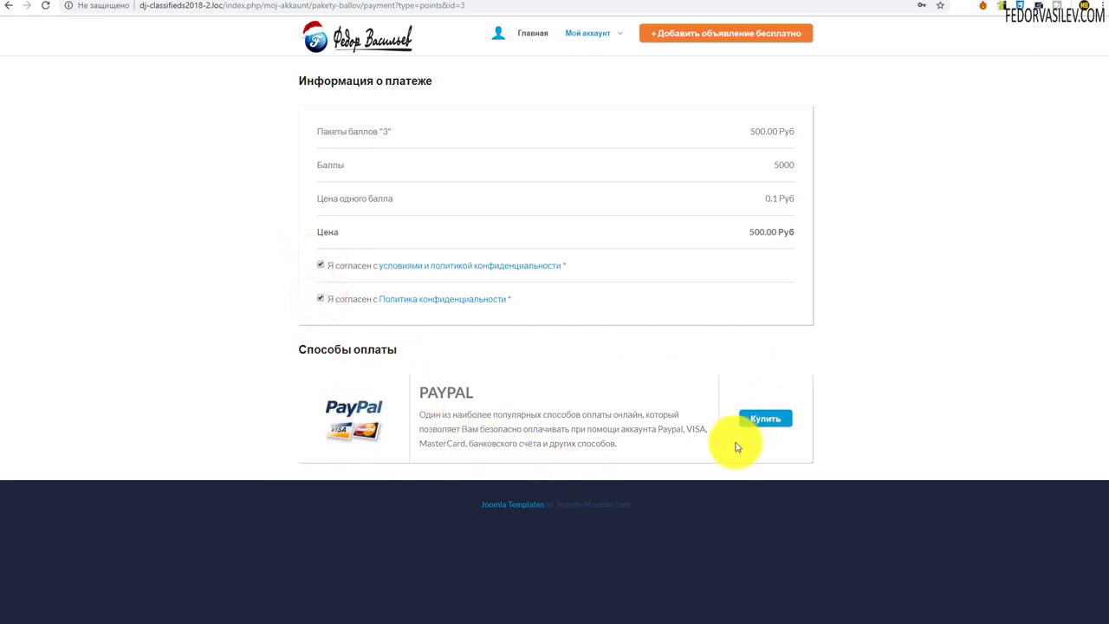
{"action": "left_click", "coordinate": [768, 418]}
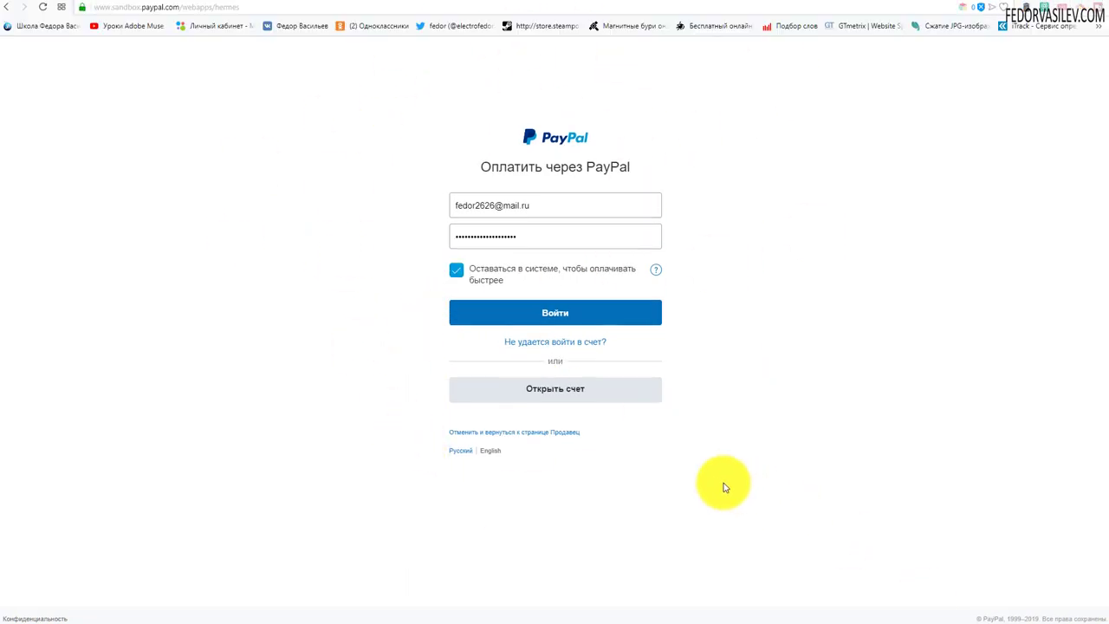
{"action": "left_click", "coordinate": [535, 310]}
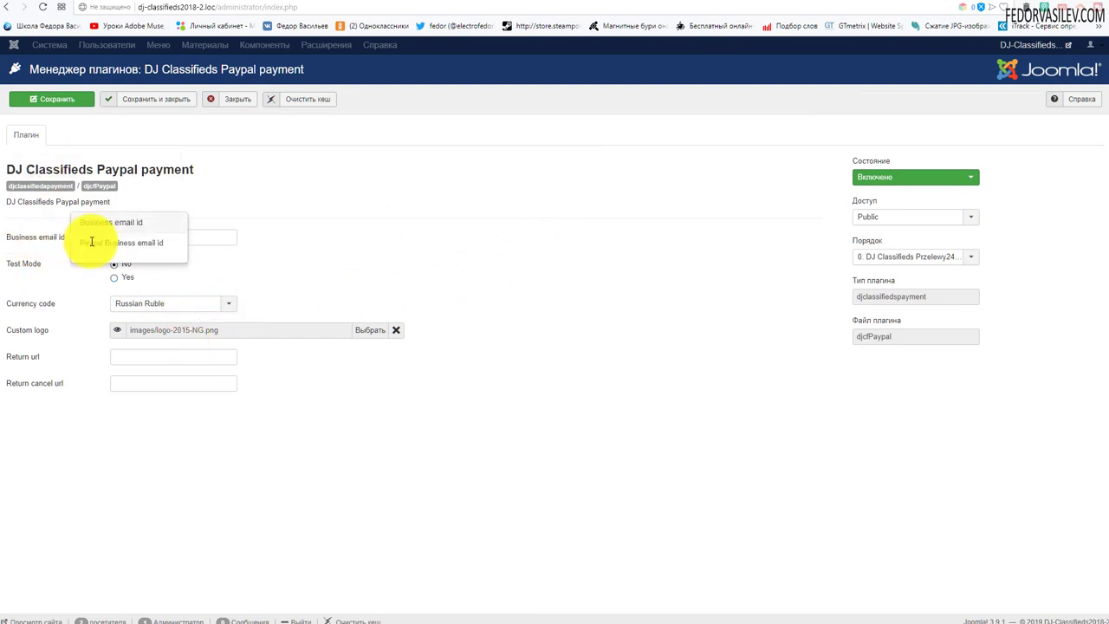
Set the PayPal payment plugin's Business email id to the seller's PayPal e-mail and Test Mode to No
{"action": "left_click", "coordinate": [198, 240]}
{"action": "key", "text": "ctrl+v"}
{"action": "left_click_drag", "start_coordinate": [198, 237], "coordinate": [52, 237]}
{"action": "left_click", "coordinate": [485, 226]}
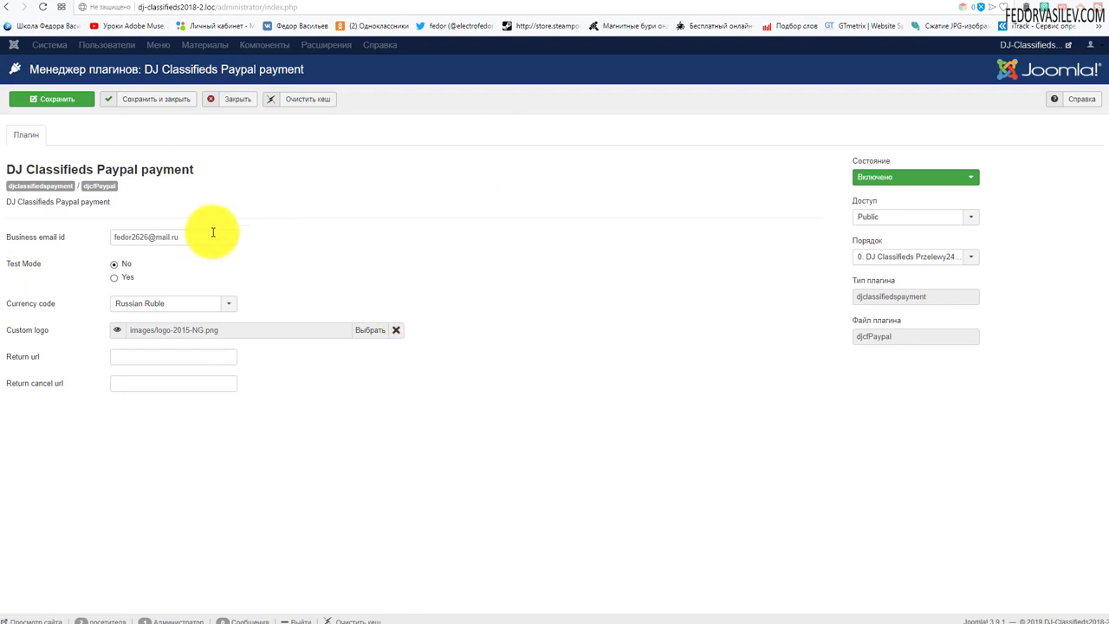
{"action": "left_click_drag", "start_coordinate": [208, 232], "coordinate": [112, 238]}
{"action": "left_click_drag", "start_coordinate": [204, 236], "coordinate": [82, 242]}
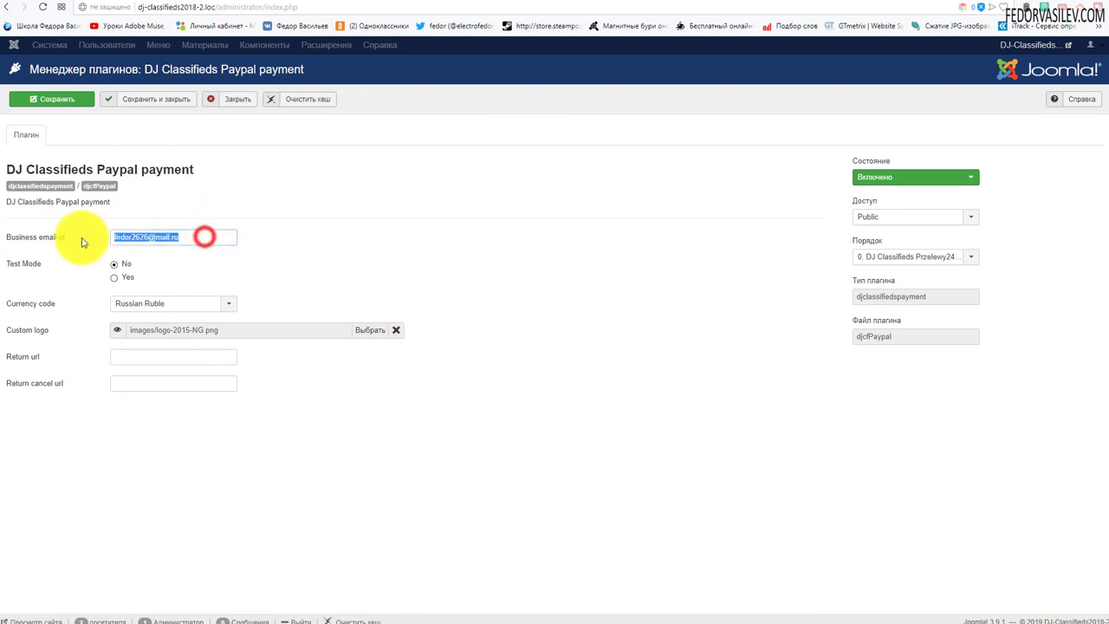
{"action": "left_click", "coordinate": [393, 156]}
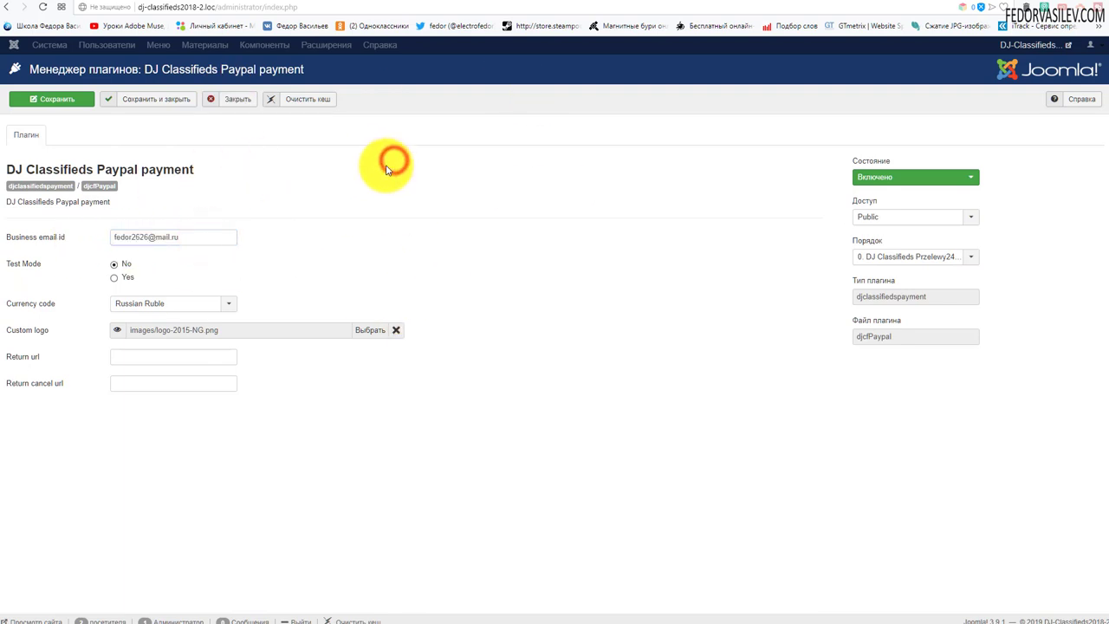
{"action": "left_click", "coordinate": [109, 270]}
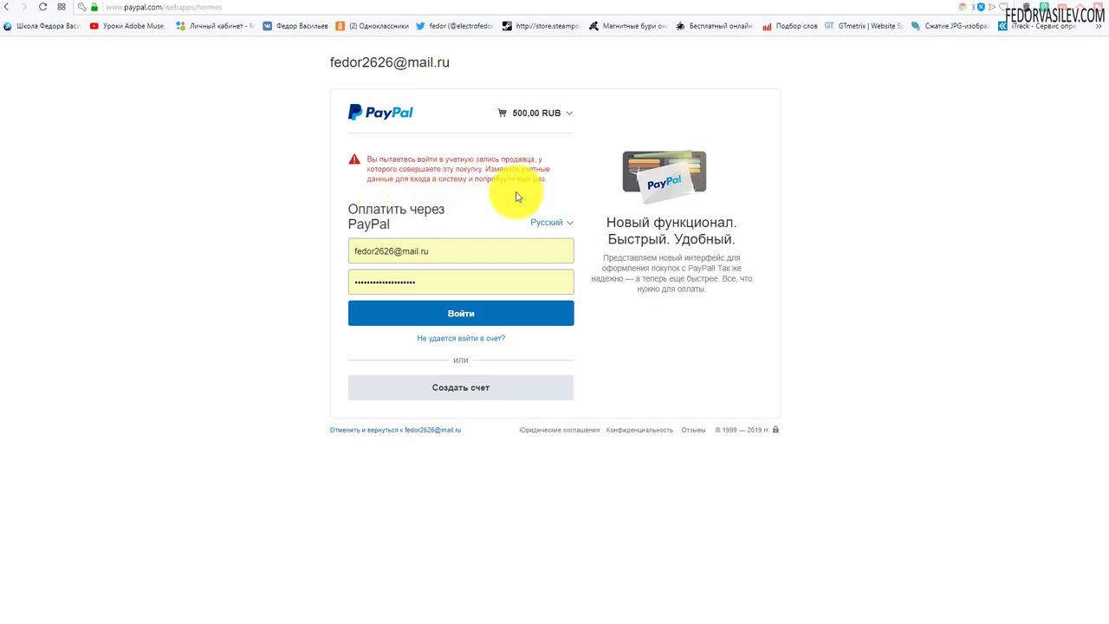
Read the message above the login form on the PayPal payment page
{"action": "left_click_drag", "start_coordinate": [467, 178], "coordinate": [376, 162]}
{"action": "left_click", "coordinate": [567, 154]}
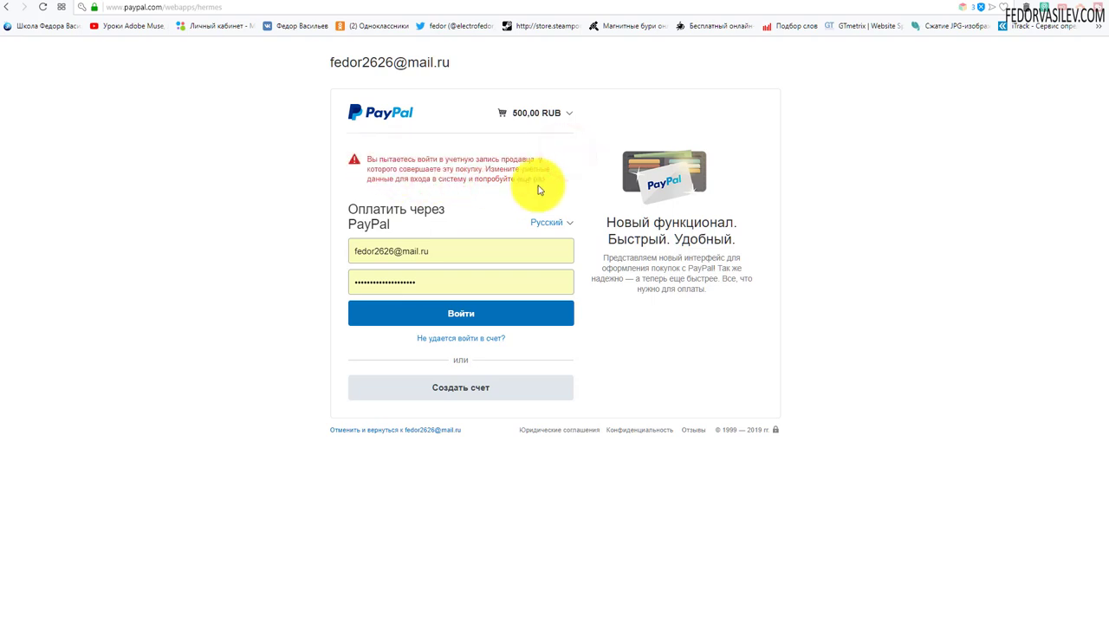
{"action": "left_click_drag", "start_coordinate": [548, 178], "coordinate": [365, 164]}
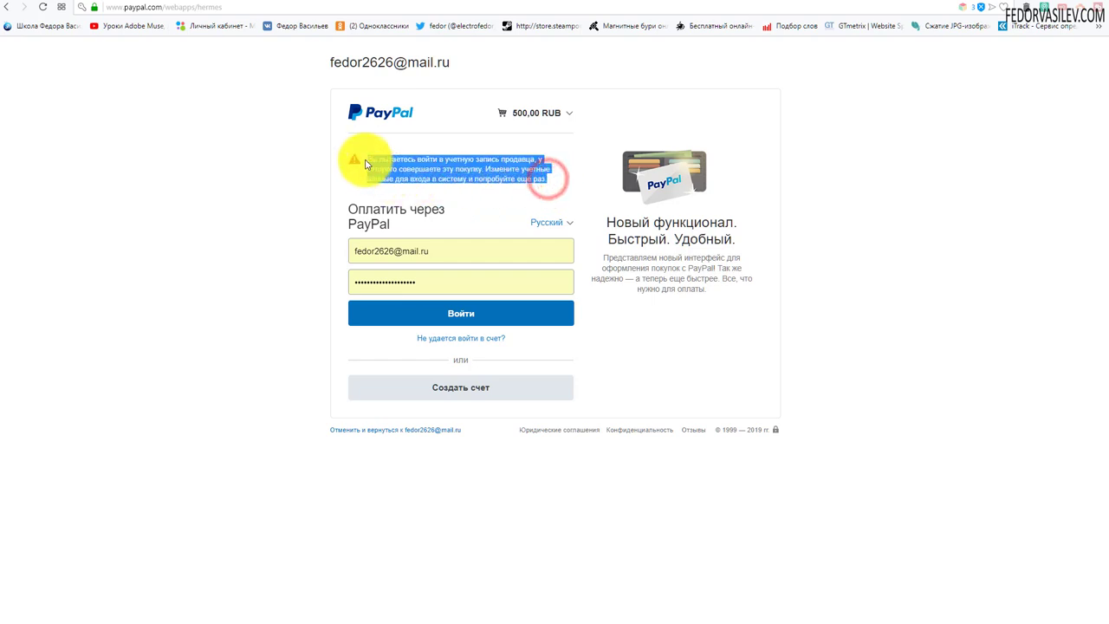
{"action": "left_click", "coordinate": [581, 150]}
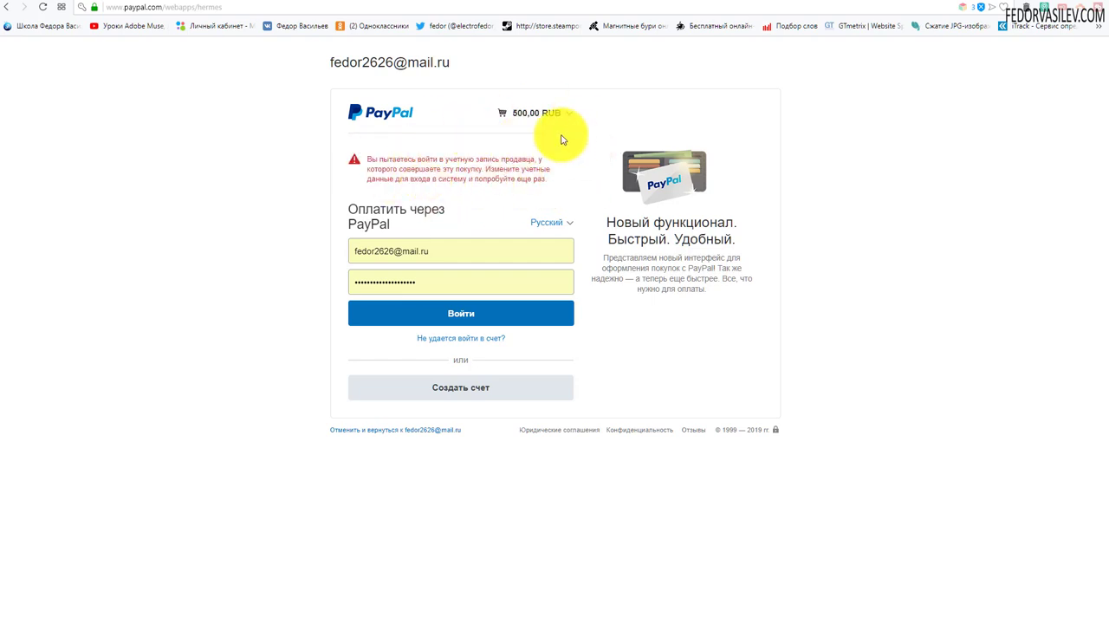
Return to the DJ Classifieds Paypal payment plugin settings and review the Business email id entry
{"action": "left_click", "coordinate": [942, 3]}
{"action": "left_click", "coordinate": [922, 3]}
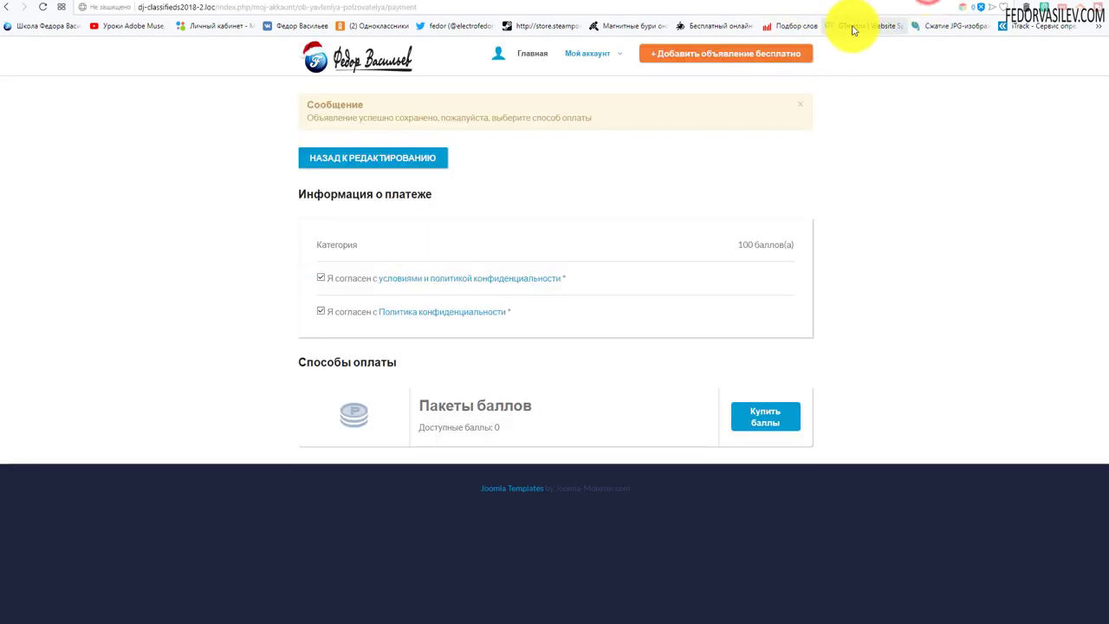
{"action": "left_click", "coordinate": [916, 3]}
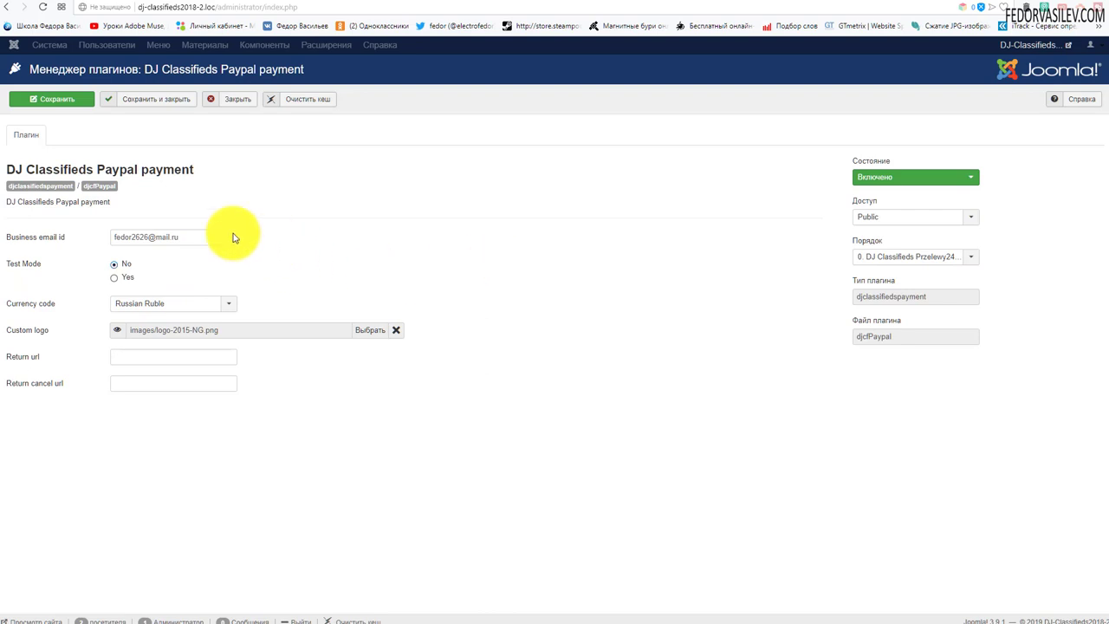
{"action": "left_click_drag", "start_coordinate": [193, 238], "coordinate": [89, 237]}
{"action": "left_click", "coordinate": [311, 197]}
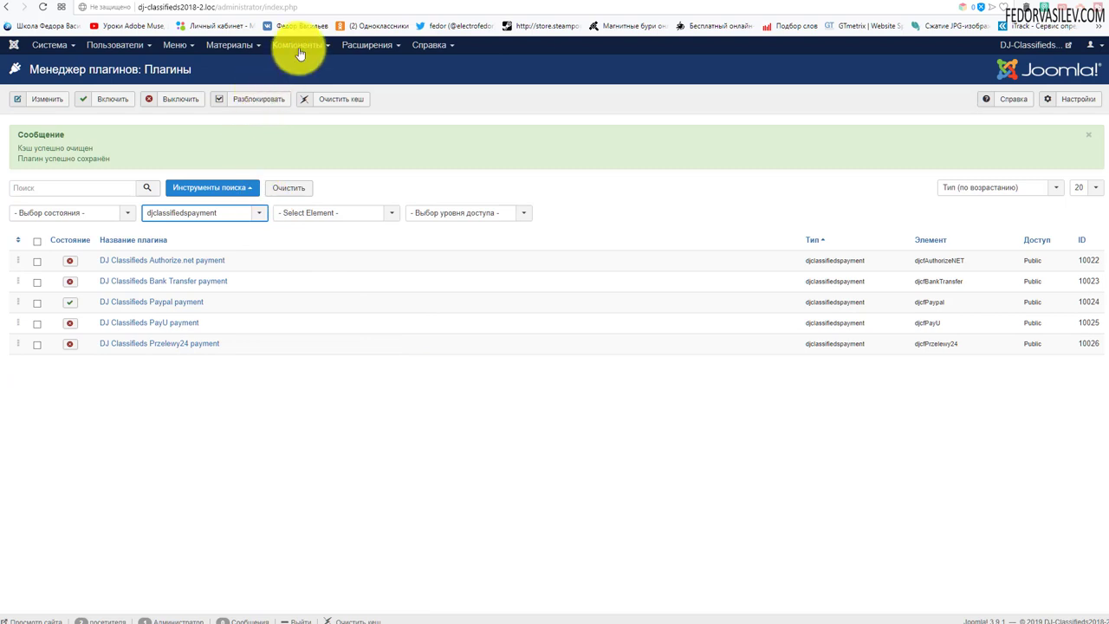
Open the list of ad durations (Сроки) in the DJ-Classifieds component
{"action": "left_click", "coordinate": [300, 49]}
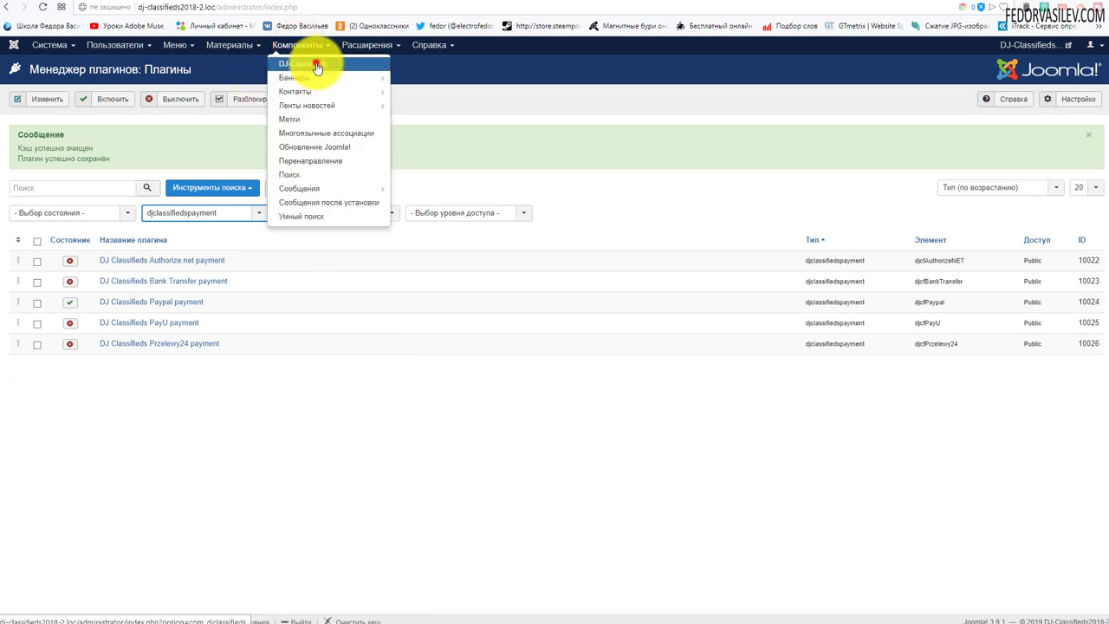
{"action": "left_click", "coordinate": [312, 62]}
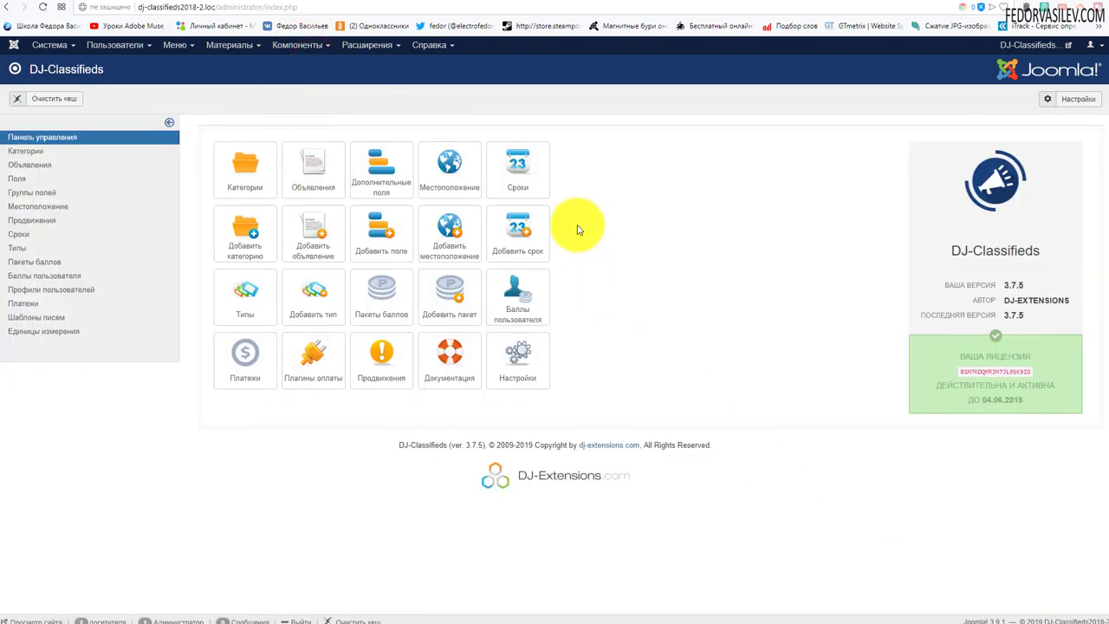
{"action": "left_click", "coordinate": [532, 173]}
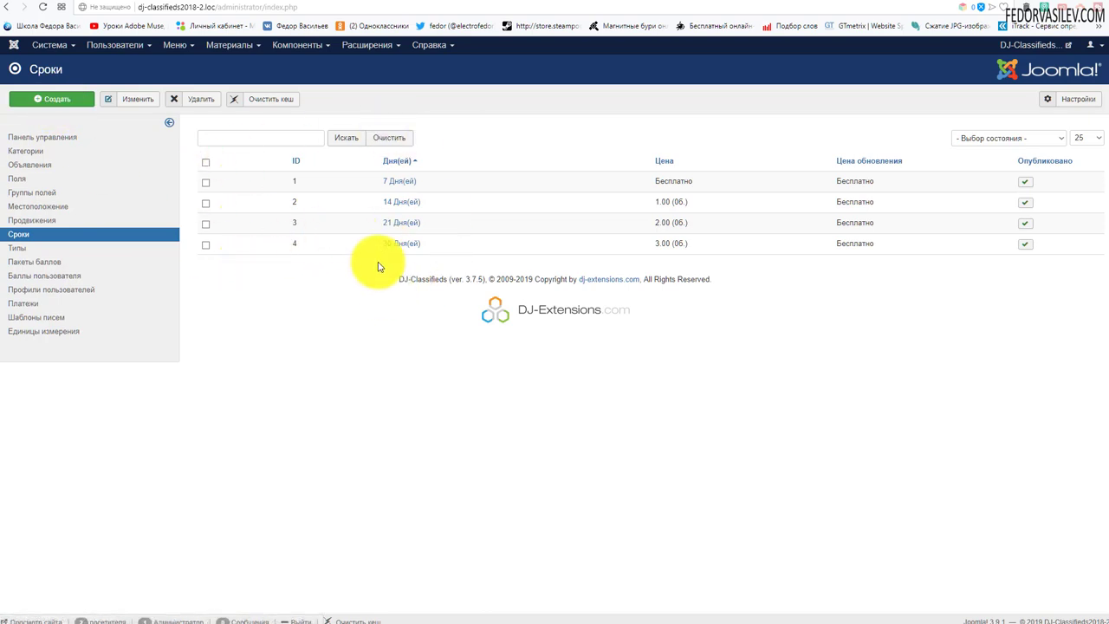
Open the 7-day ad duration and review its general, image price and character price settings
{"action": "left_click", "coordinate": [402, 185]}
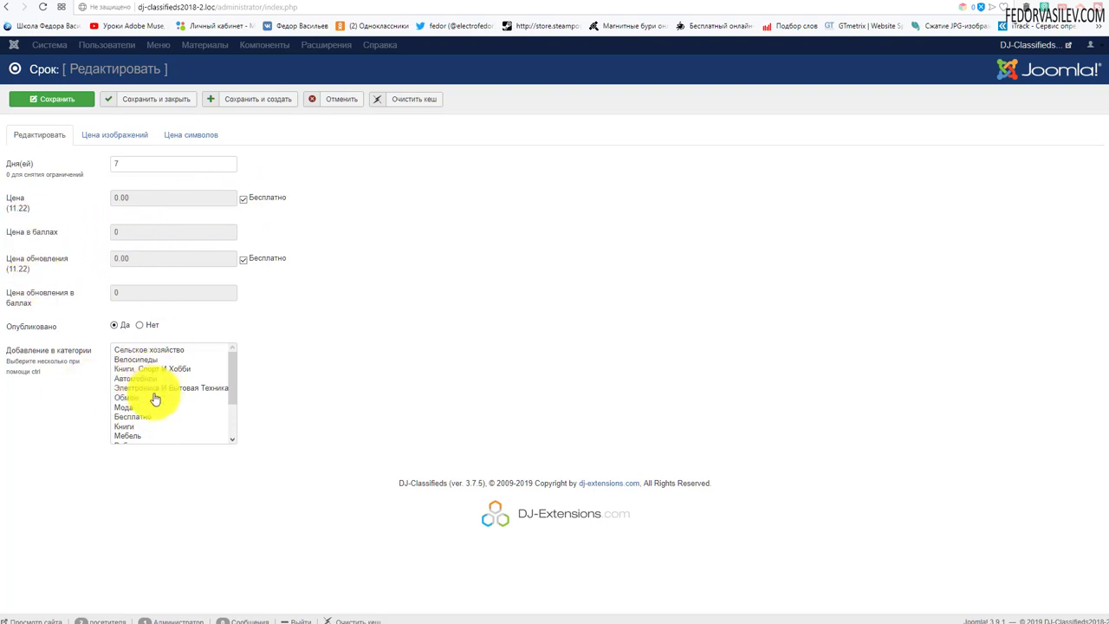
{"action": "left_click", "coordinate": [126, 136]}
{"action": "left_click", "coordinate": [192, 136]}
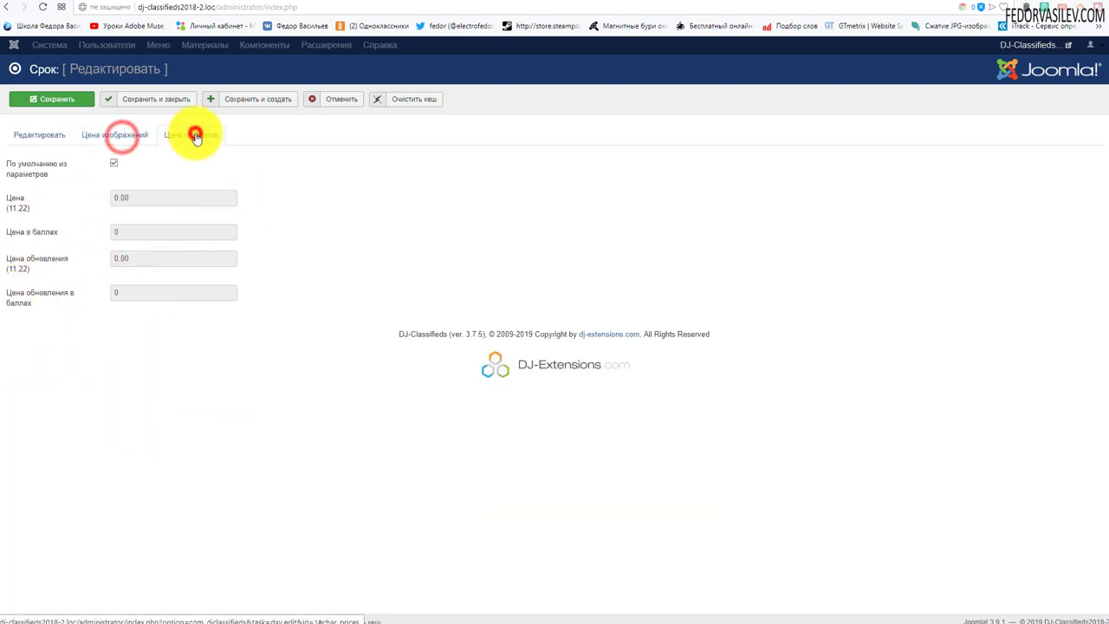
{"action": "left_click", "coordinate": [128, 136]}
{"action": "left_click", "coordinate": [50, 139]}
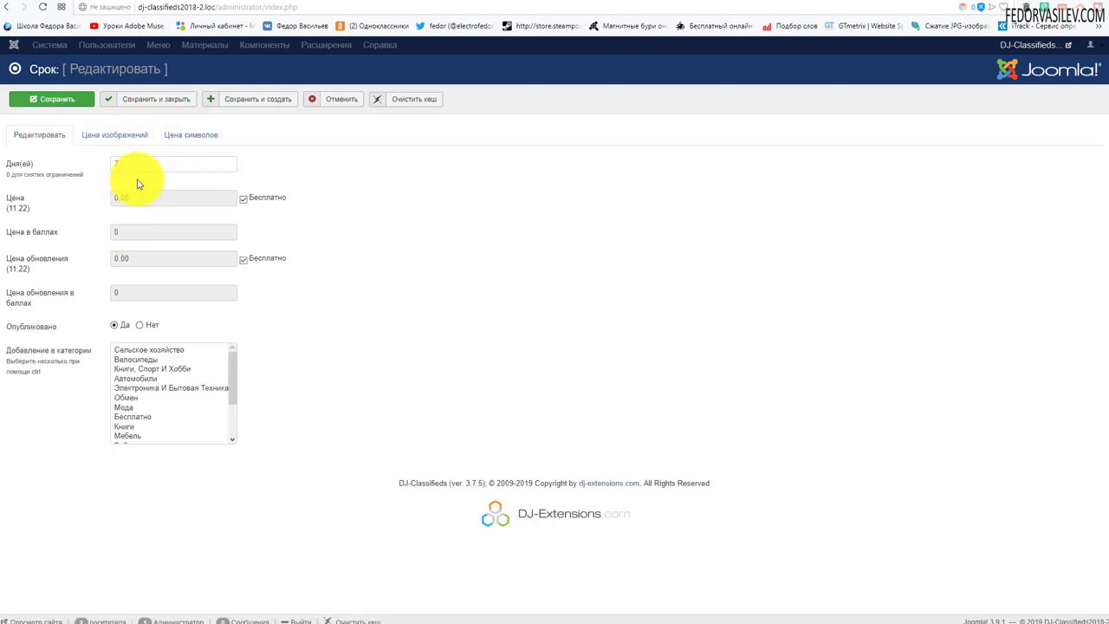
Switch the image price's "По умолчанию из параметров" option off to examine its price fields, and switch it back on
{"action": "left_click", "coordinate": [94, 136]}
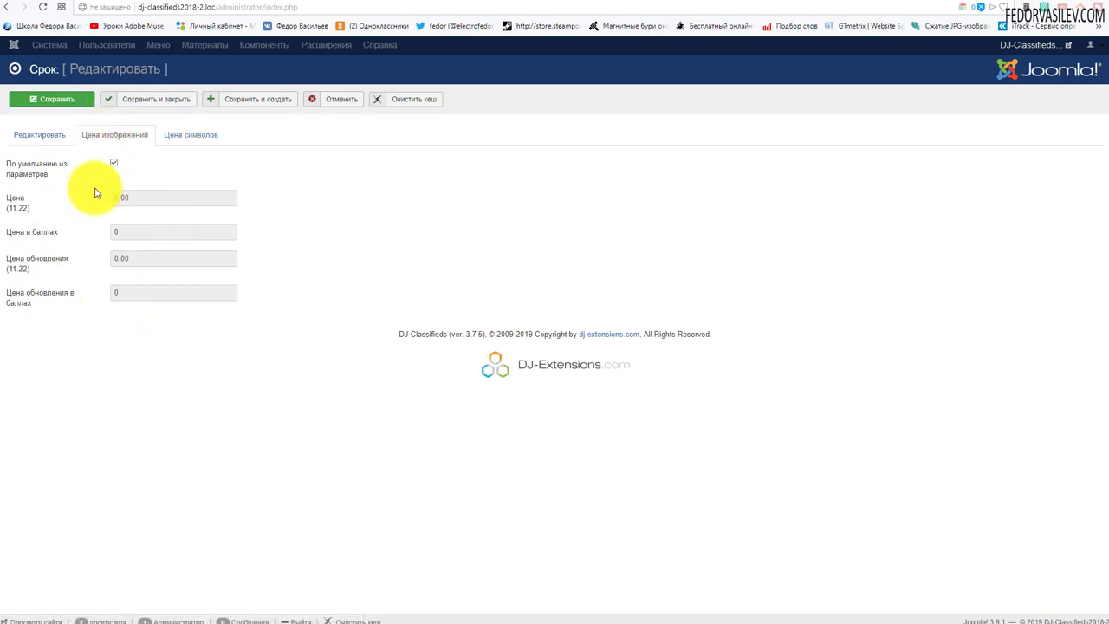
{"action": "left_click", "coordinate": [114, 164]}
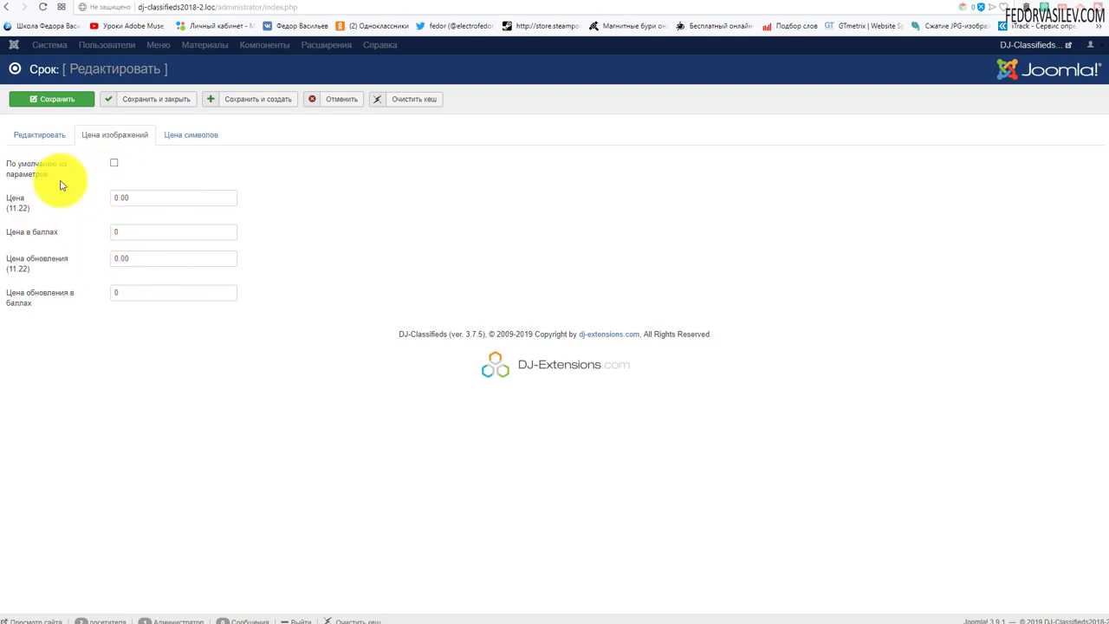
{"action": "left_click", "coordinate": [59, 137]}
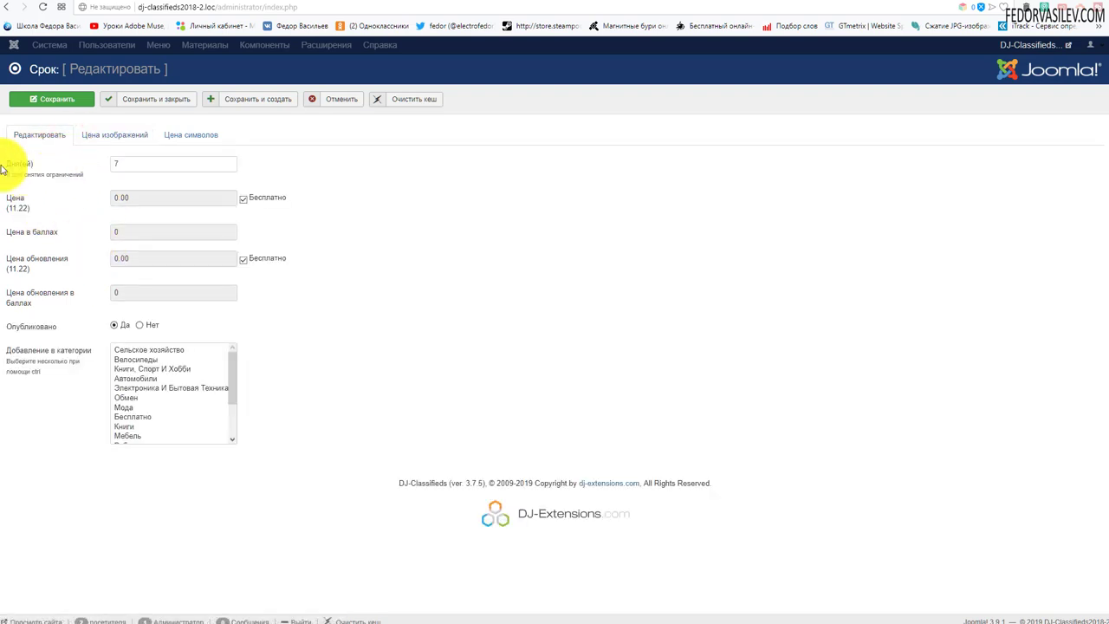
{"action": "left_click", "coordinate": [115, 133]}
{"action": "left_click", "coordinate": [114, 164]}
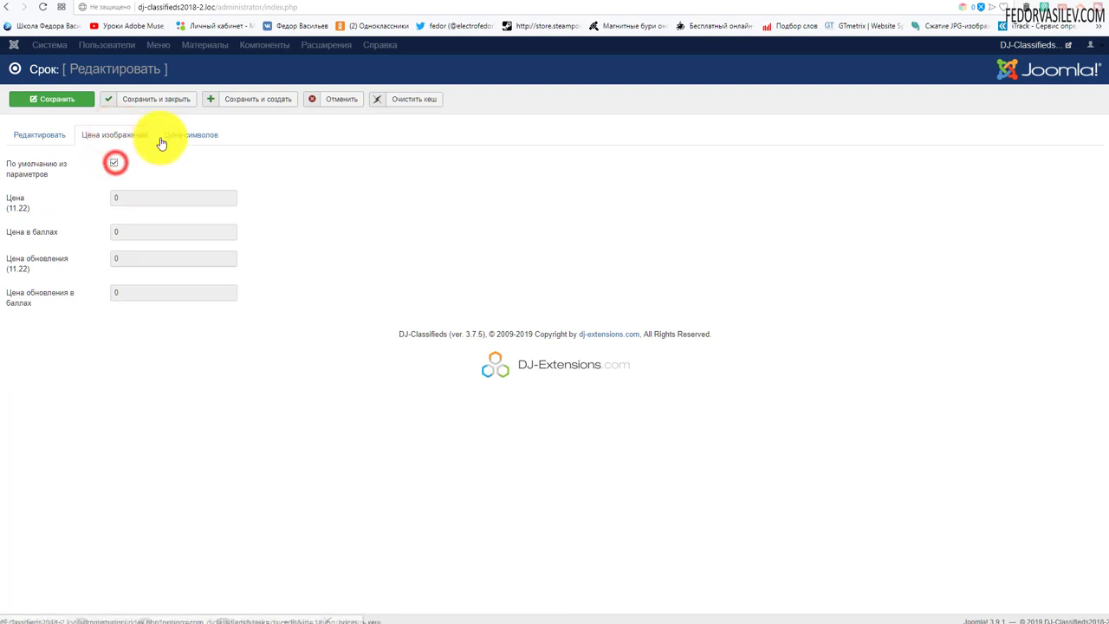
Switch the character price's "По умолчанию из параметров" option off and back on, and close the duration without saving
{"action": "left_click", "coordinate": [179, 134]}
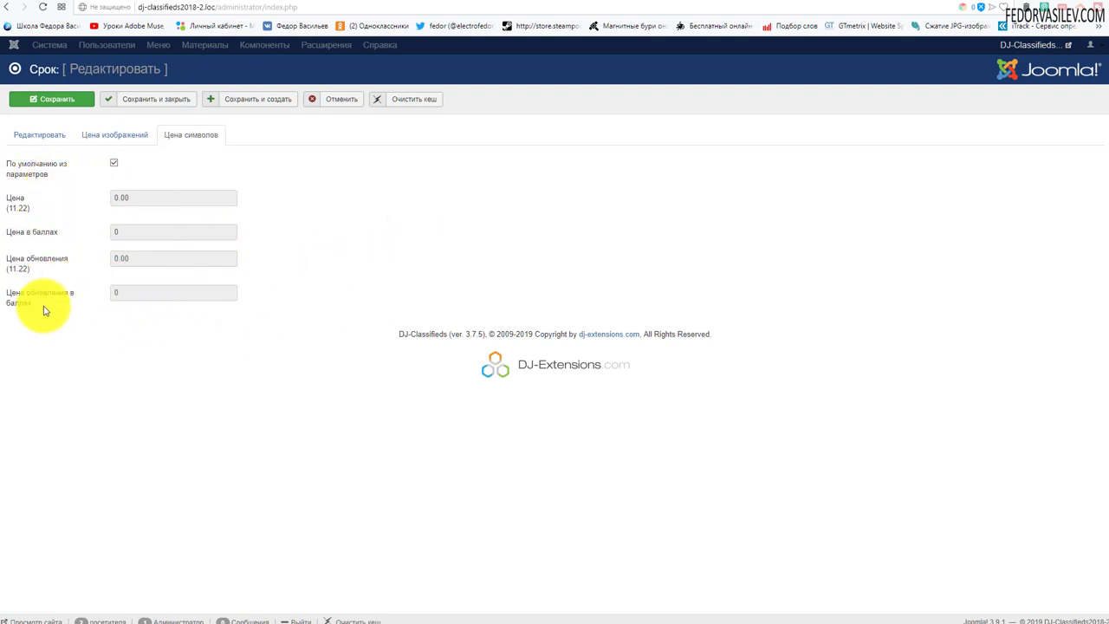
{"action": "left_click", "coordinate": [113, 167]}
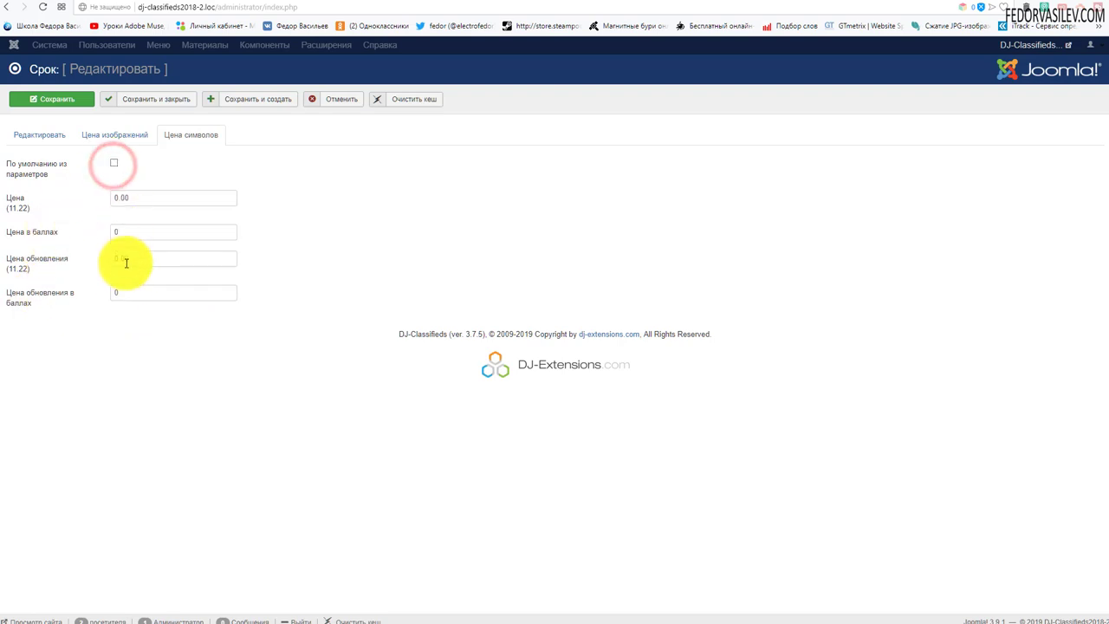
{"action": "left_click", "coordinate": [114, 163]}
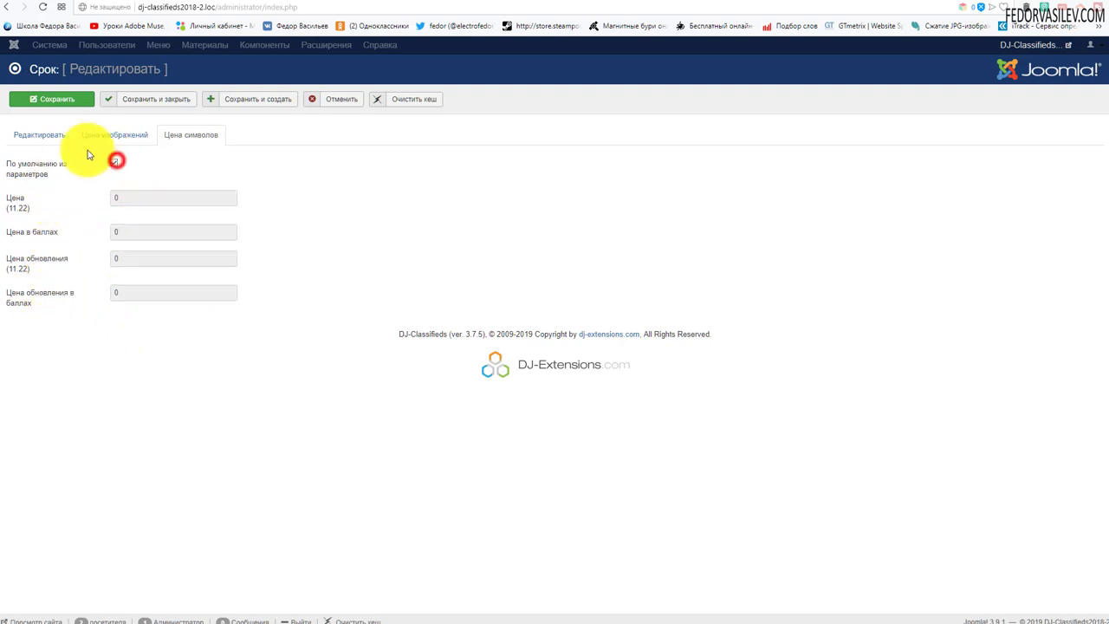
{"action": "left_click", "coordinate": [39, 135]}
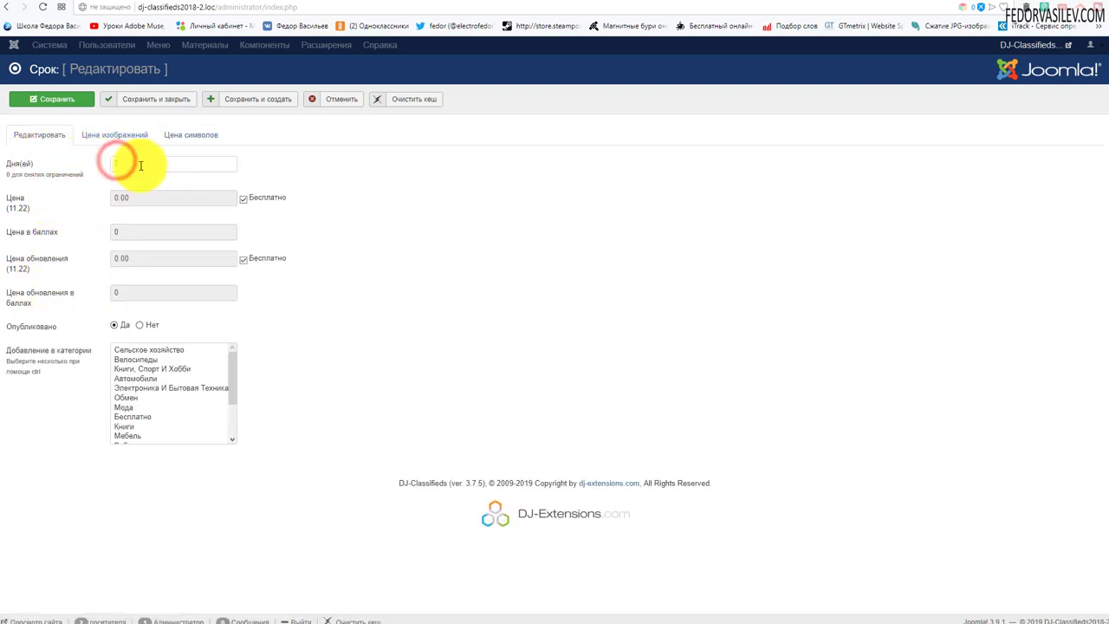
{"action": "left_click", "coordinate": [334, 98]}
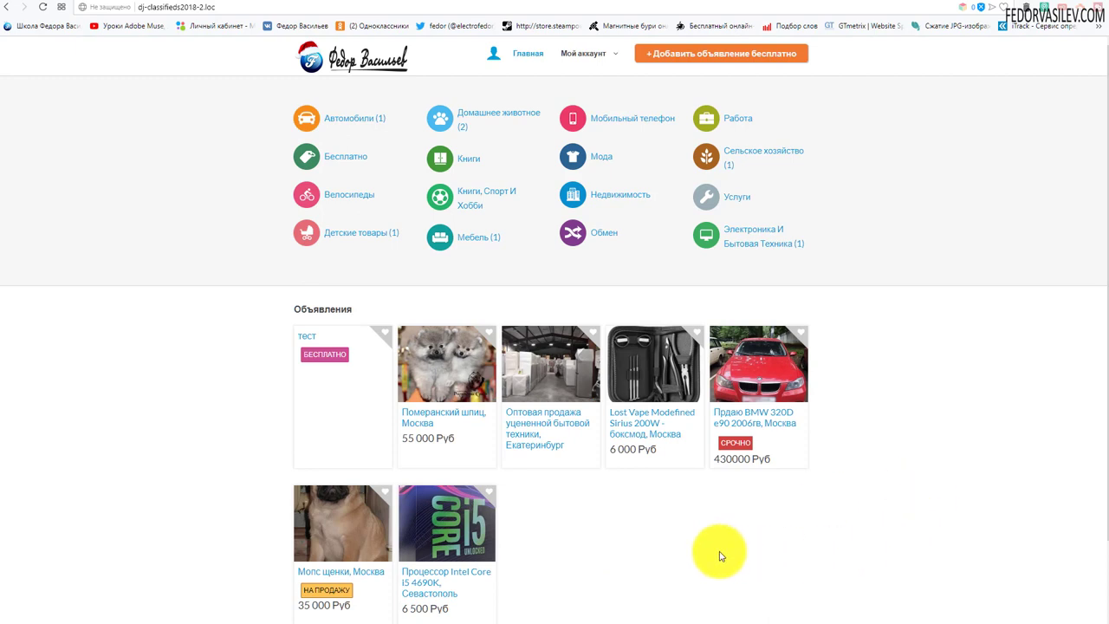
Open the "Померанский шпиц, Москва" ad on the site and look through its details and description
{"action": "left_click", "coordinate": [458, 362]}
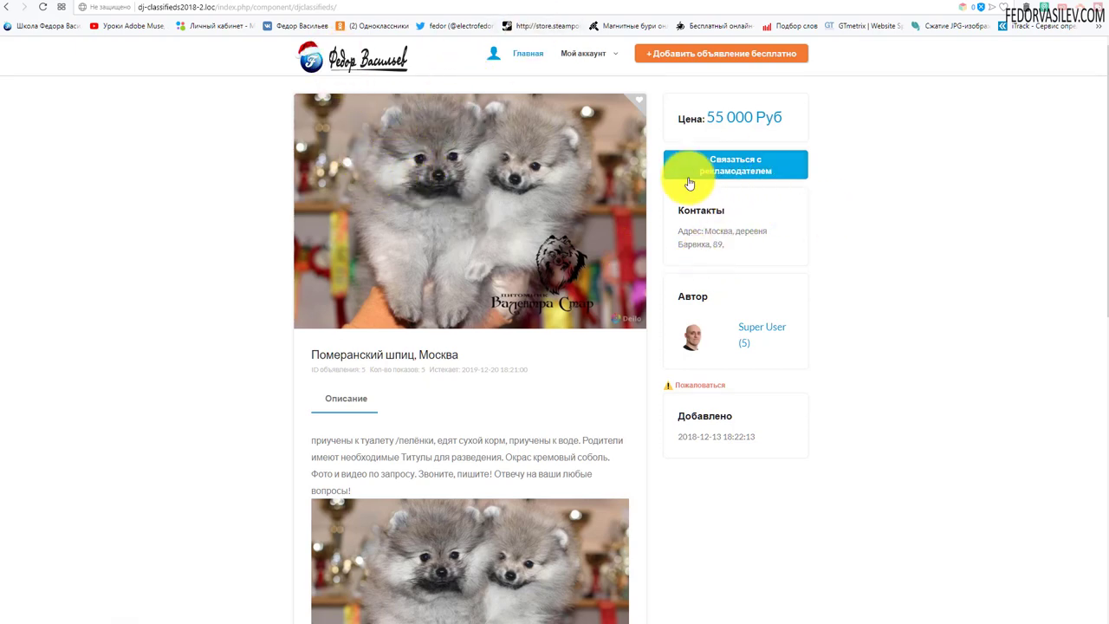
{"action": "scroll", "coordinate": [731, 216], "scroll_direction": "down", "scroll_amount": 10}
{"action": "scroll", "coordinate": [732, 216], "scroll_direction": "up", "scroll_amount": 10}
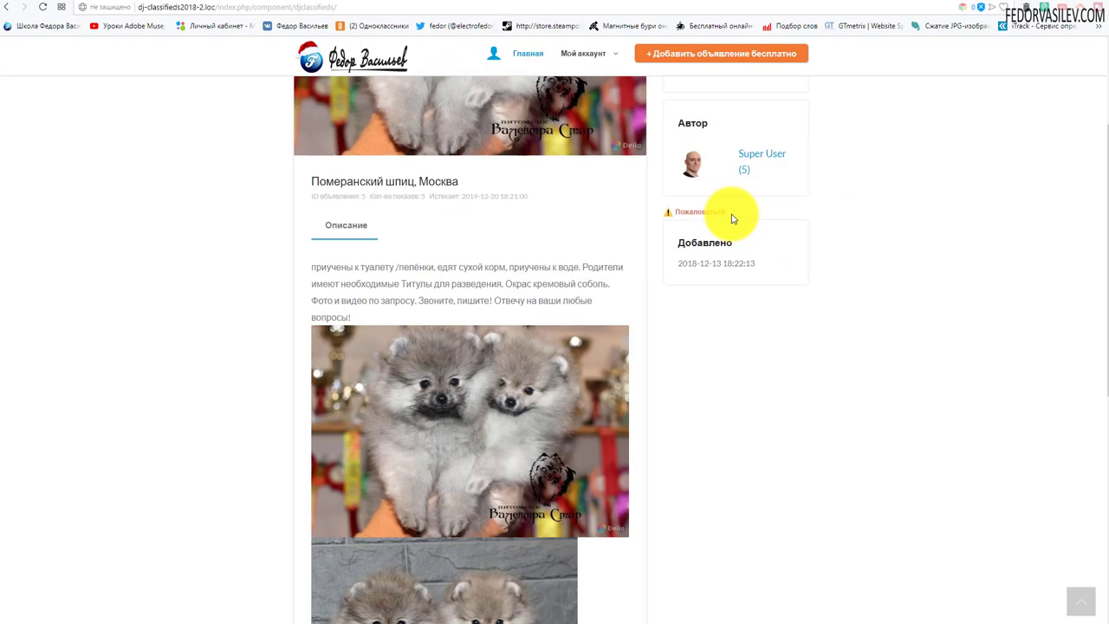